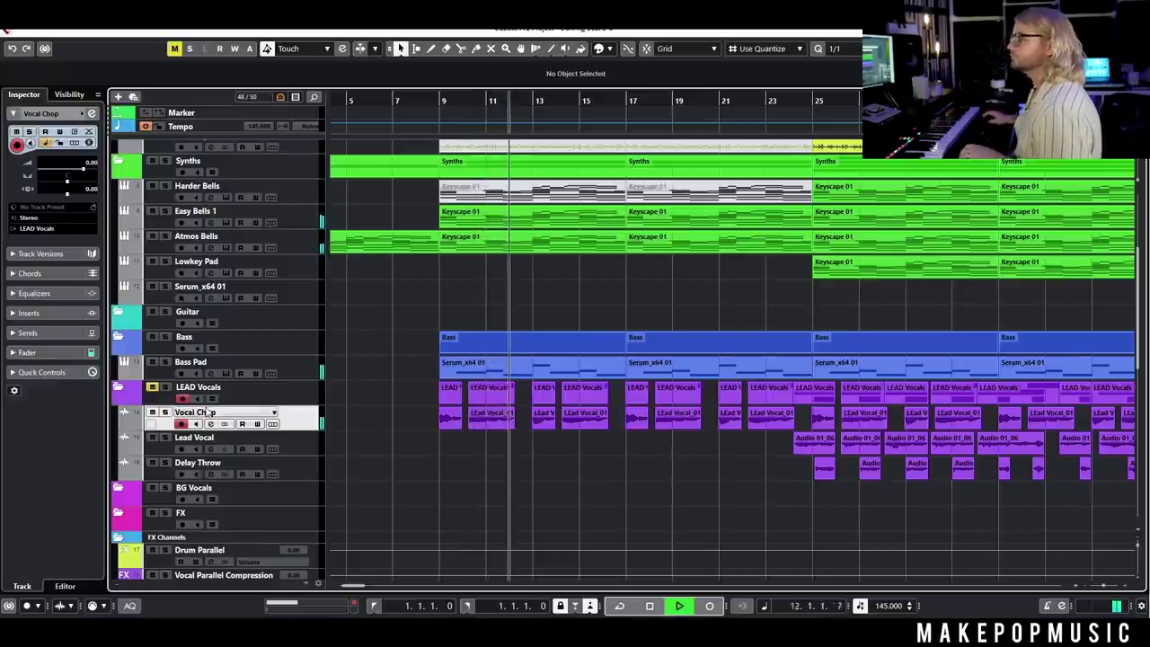
Step: Stop playback, open the Vocal Chop channel settings and load Auto-Tune Pro in the first insert slot
{"action": "key", "text": "space"}
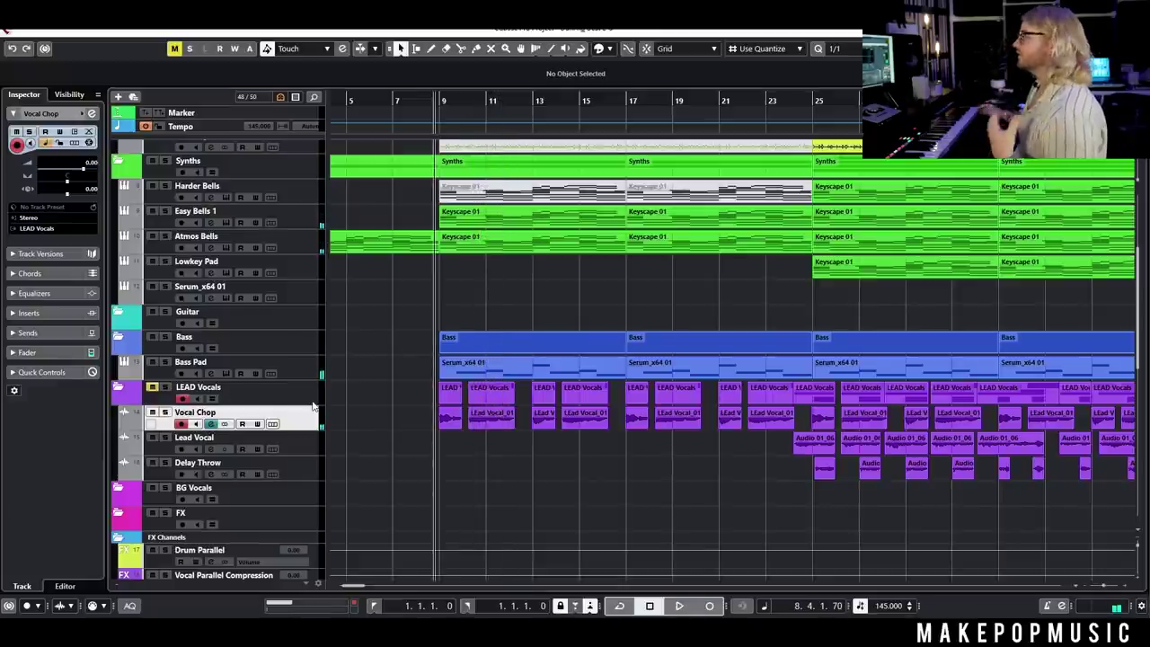
{"action": "left_click_drag", "start_coordinate": [1149, 169], "coordinate": [452, 186]}
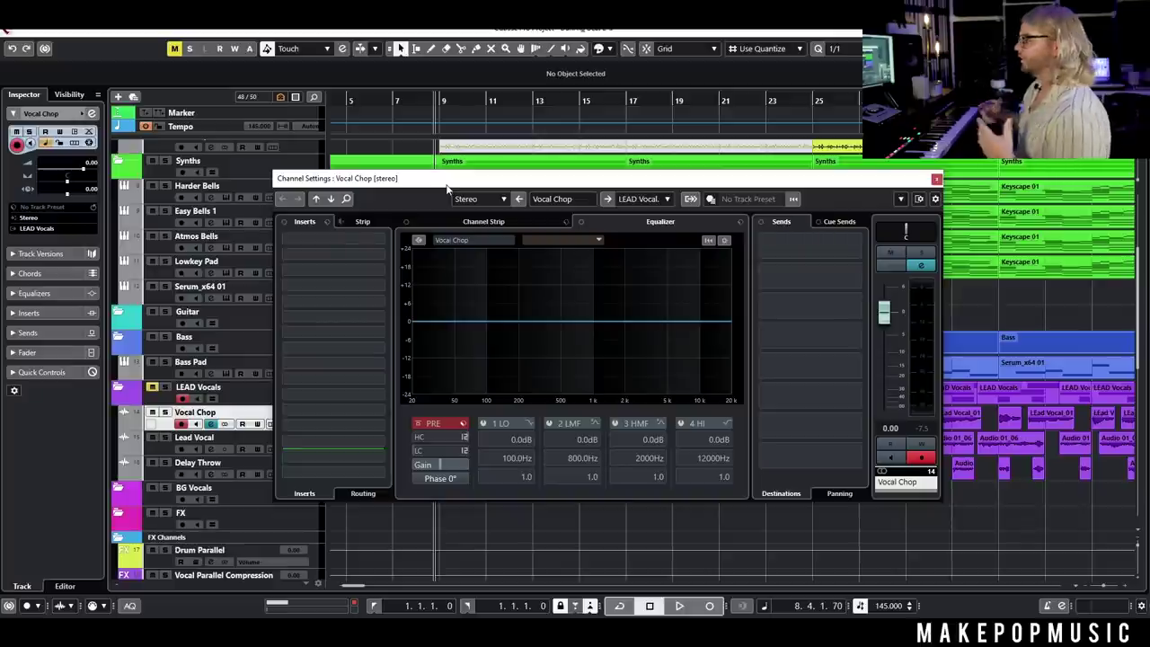
{"action": "left_click", "coordinate": [328, 237]}
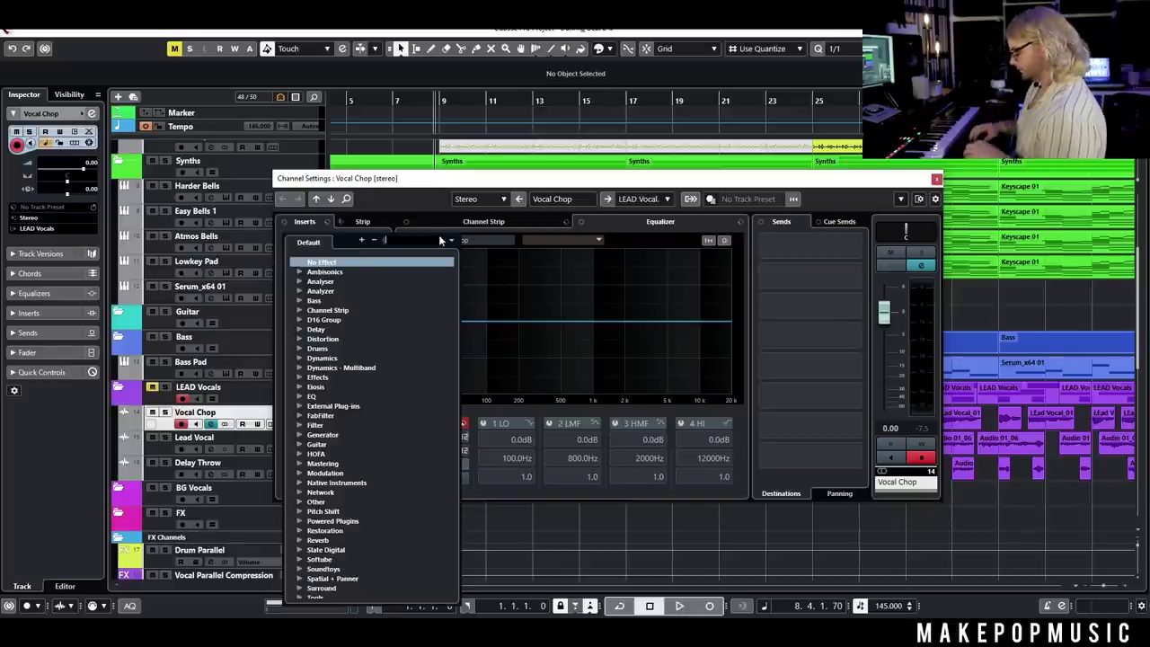
{"action": "type", "text": "autotune"}
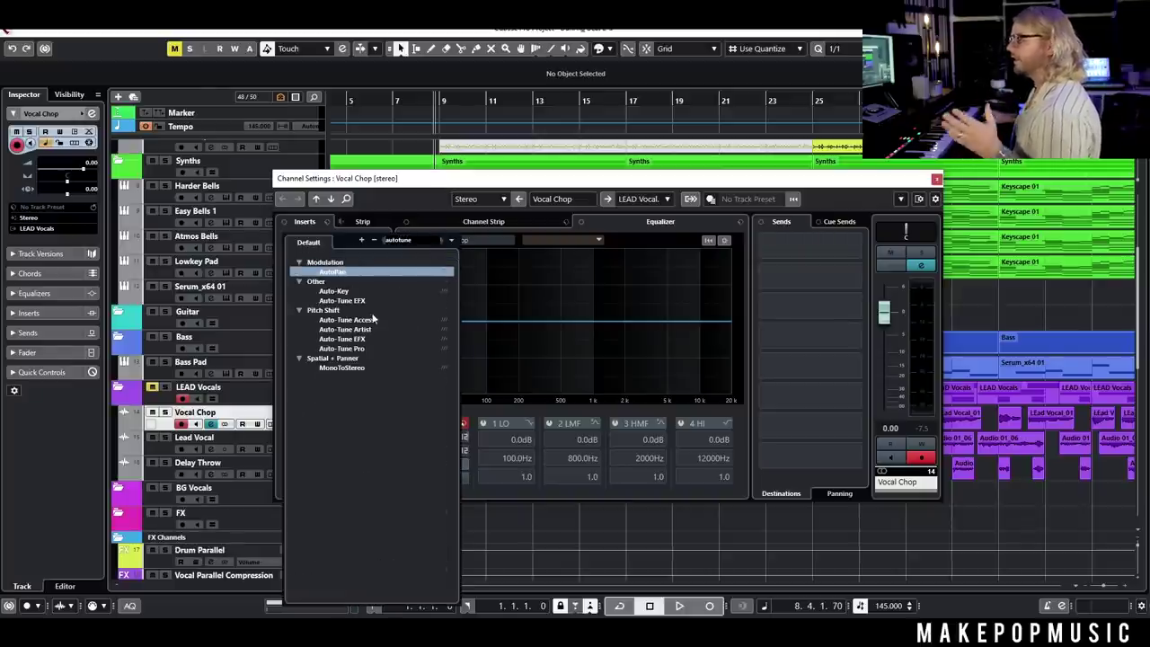
{"action": "left_click", "coordinate": [360, 346]}
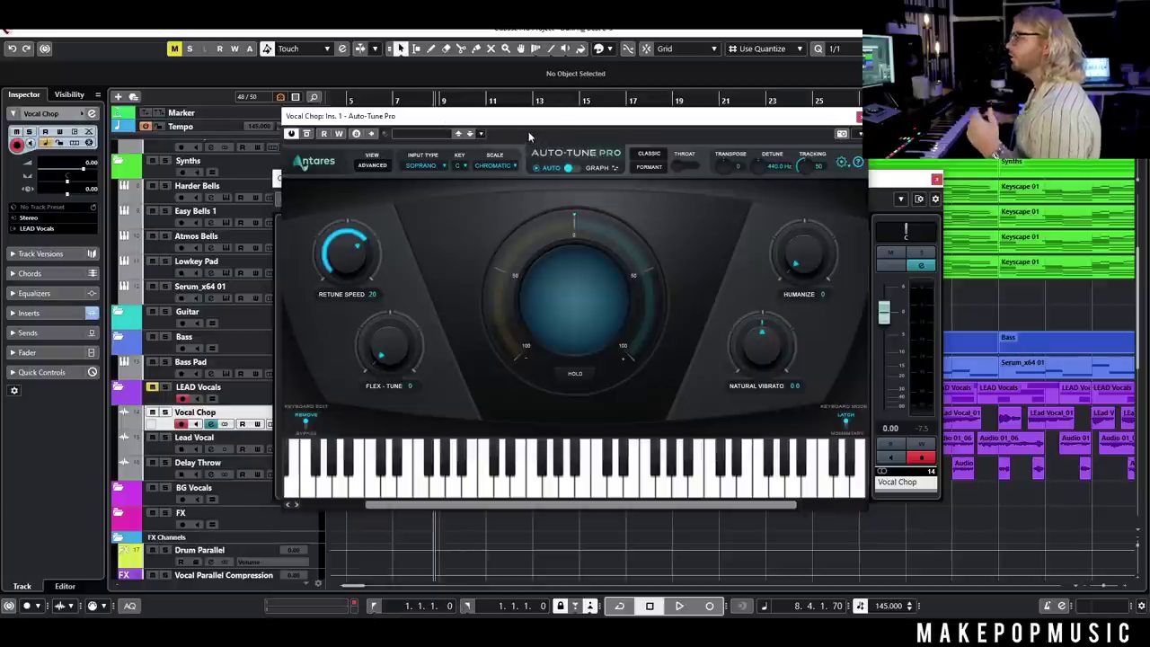
Step: Set Auto-Tune Pro's key to G and scale to Minor, close the plug-in and audition the vocal chop
{"action": "left_click", "coordinate": [464, 171]}
{"action": "left_click", "coordinate": [485, 258]}
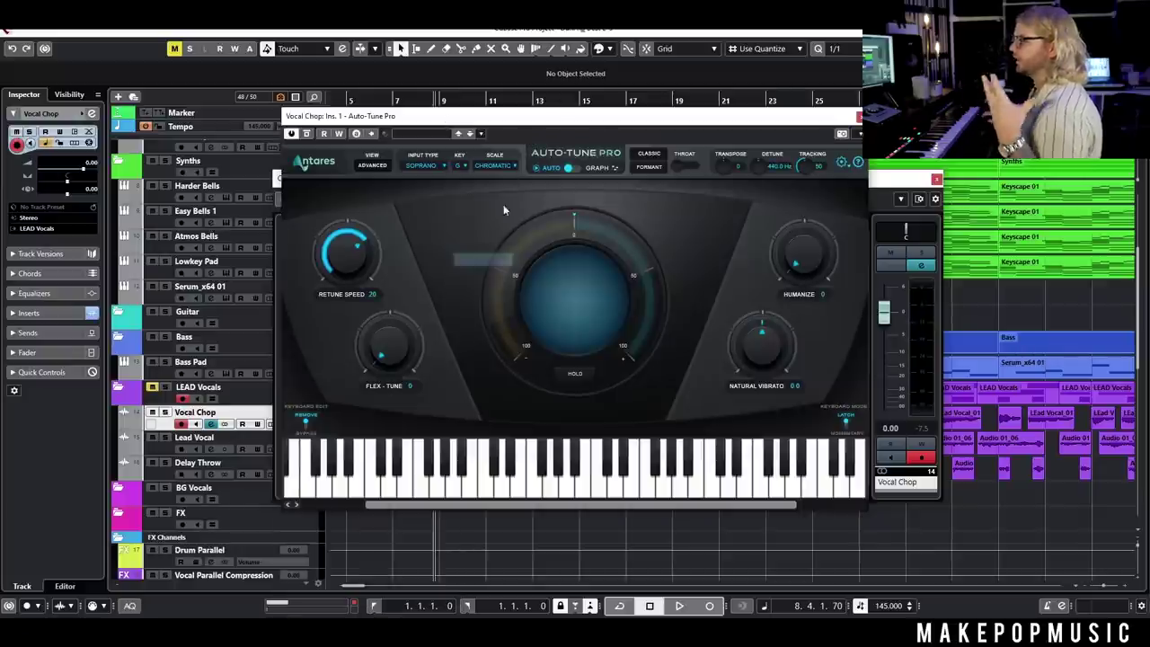
{"action": "left_click", "coordinate": [501, 171]}
{"action": "left_click", "coordinate": [512, 186]}
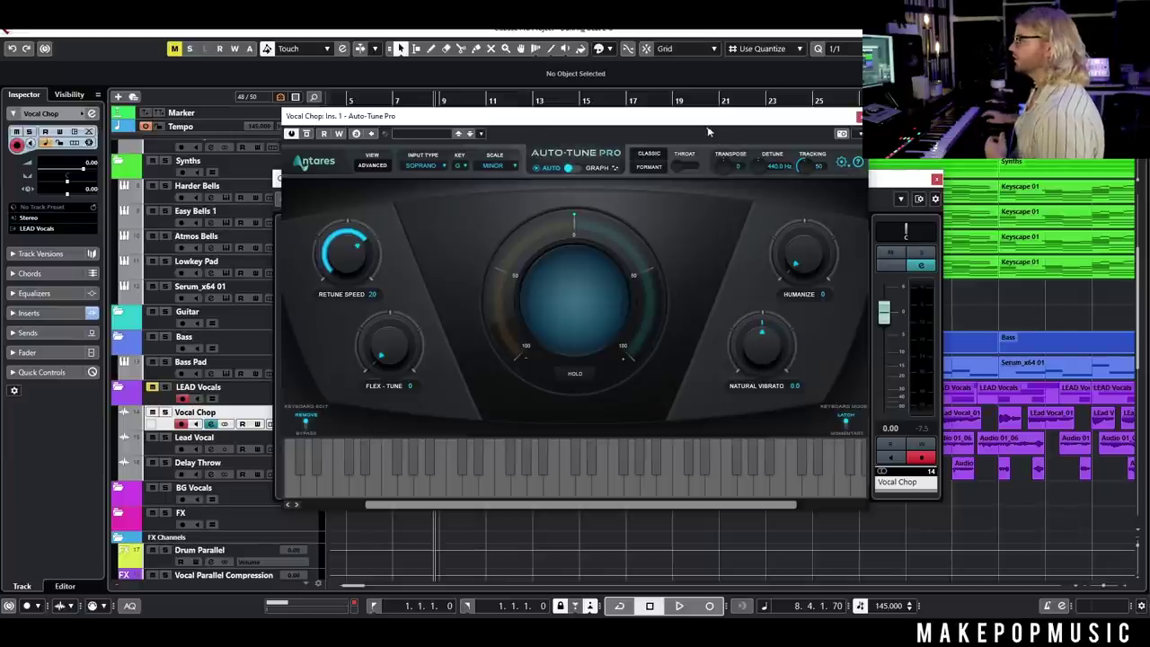
{"action": "left_click_drag", "start_coordinate": [707, 117], "coordinate": [666, 153]}
{"action": "left_click", "coordinate": [815, 154]}
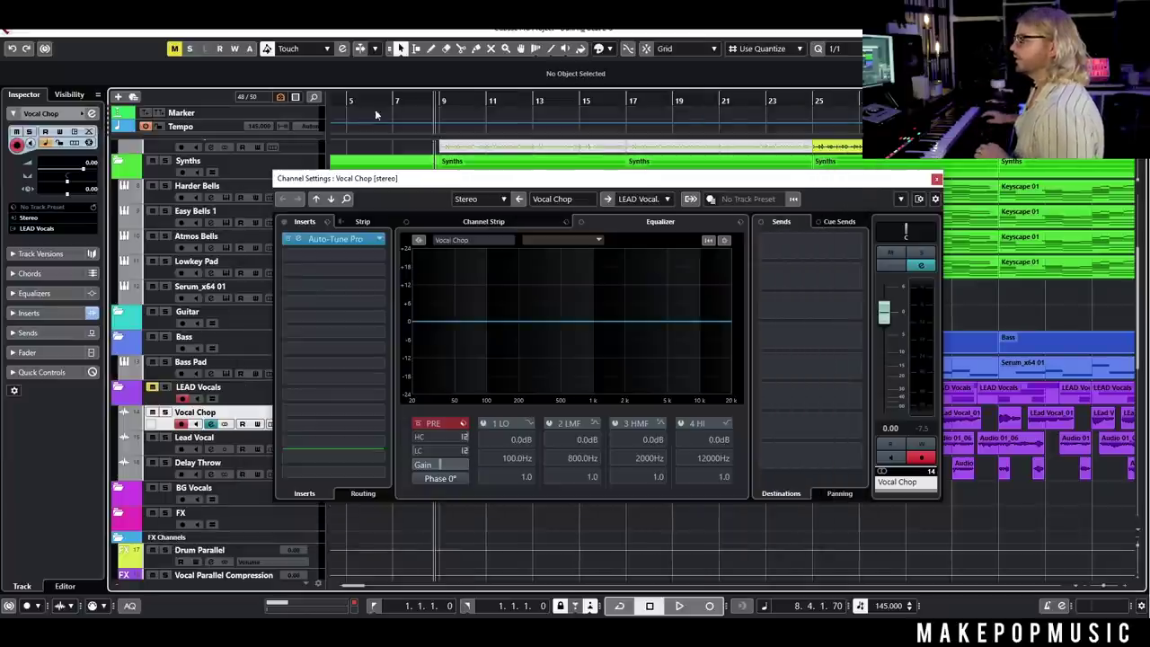
{"action": "key", "text": "space"}
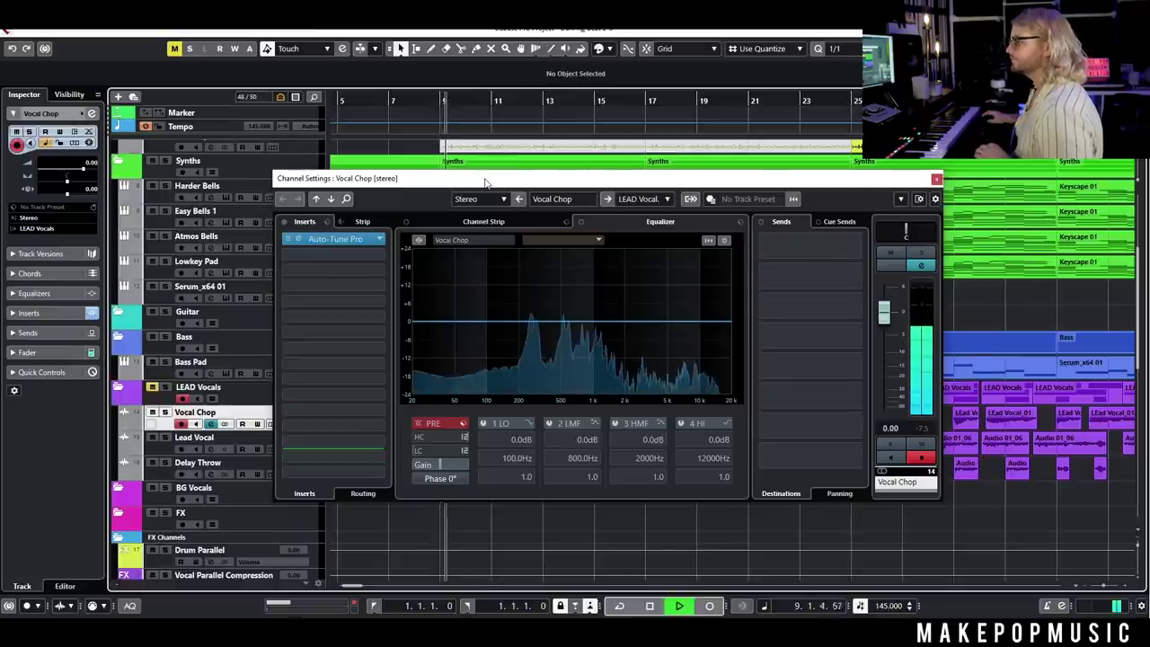
{"action": "key", "text": "space"}
Step: Load the Doubler4 Stereo plug-in in the second insert slot of the Vocal Chop channel
{"action": "left_click", "coordinate": [329, 254]}
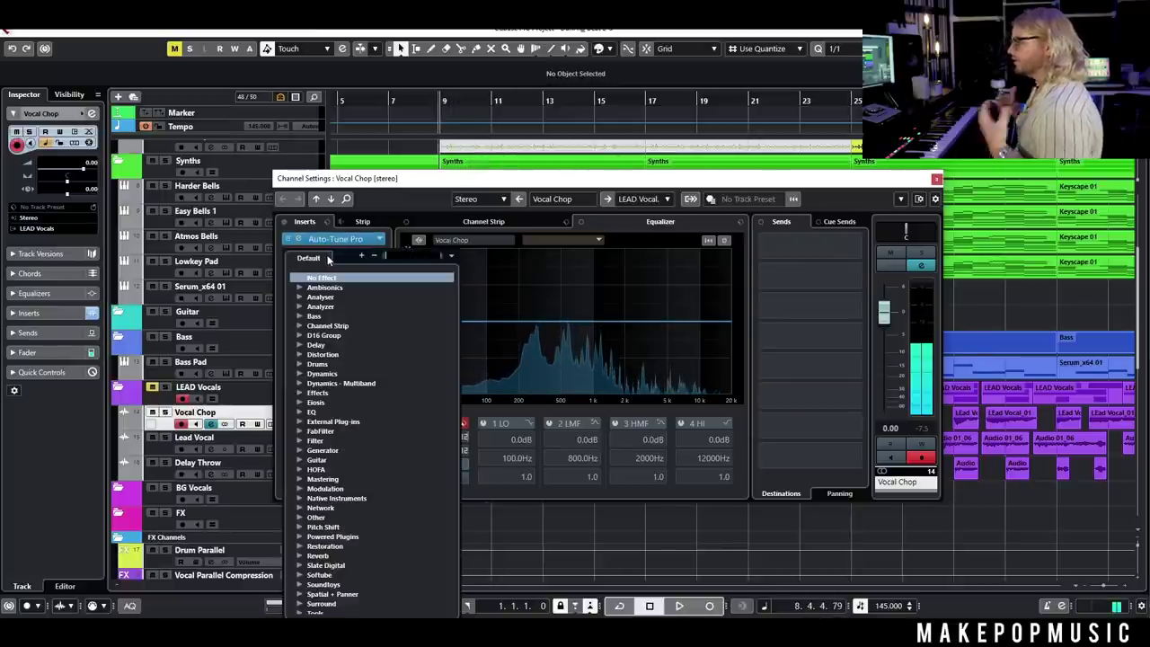
{"action": "type", "text": "doubler"}
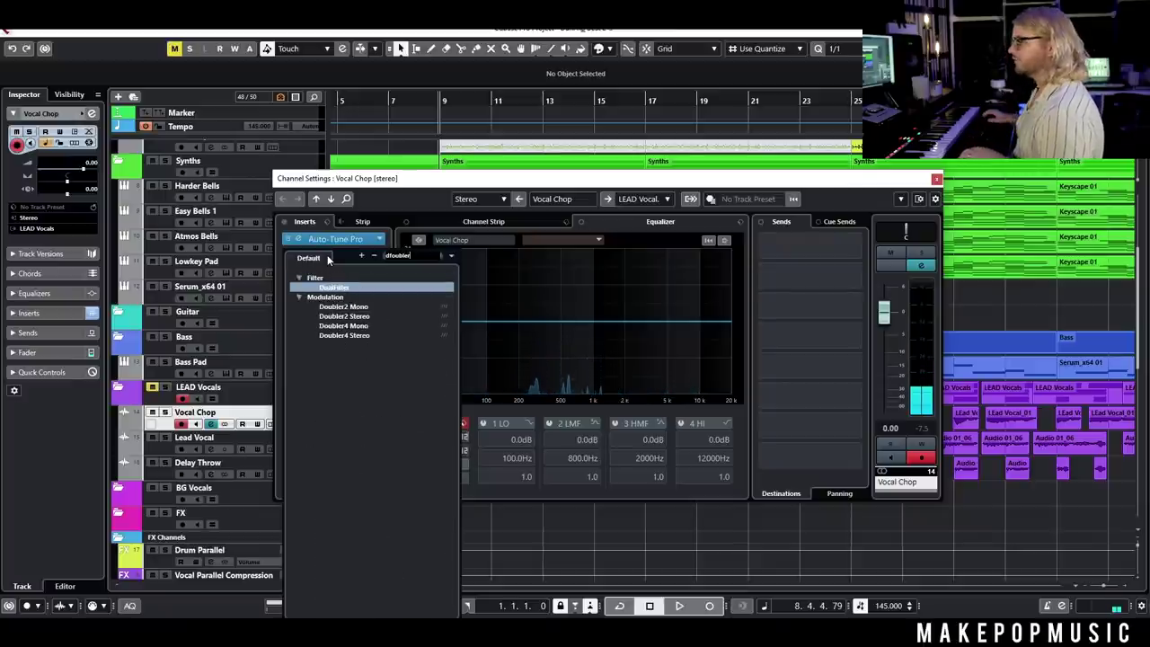
{"action": "left_click", "coordinate": [350, 336]}
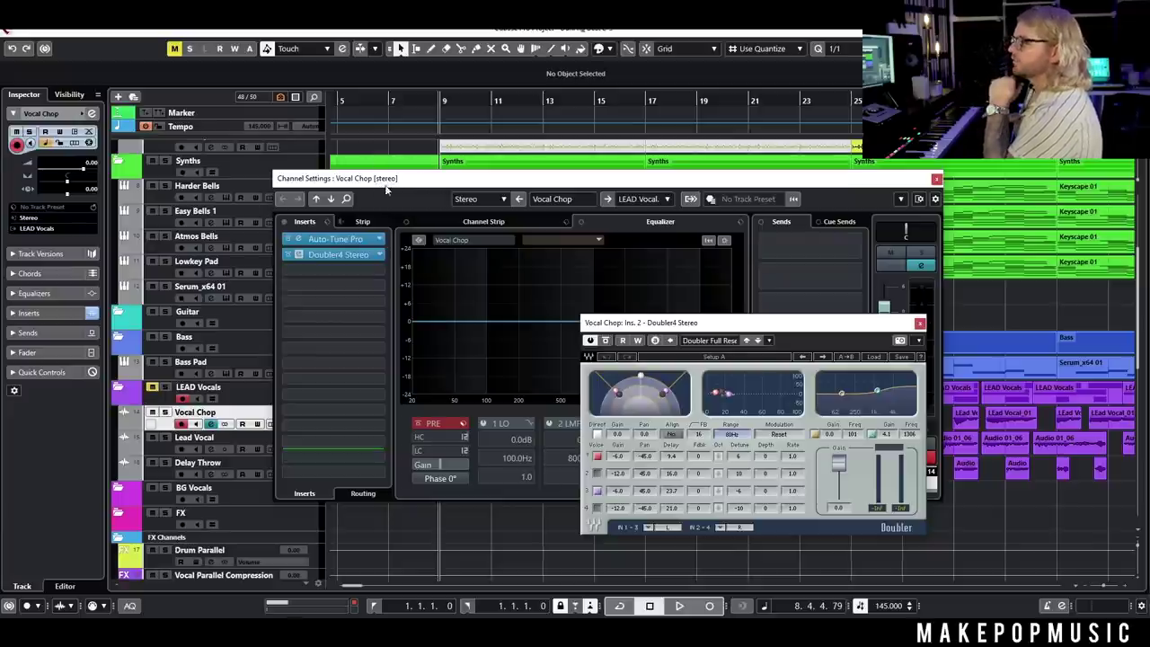
{"action": "left_click_drag", "start_coordinate": [646, 325], "coordinate": [554, 291]}
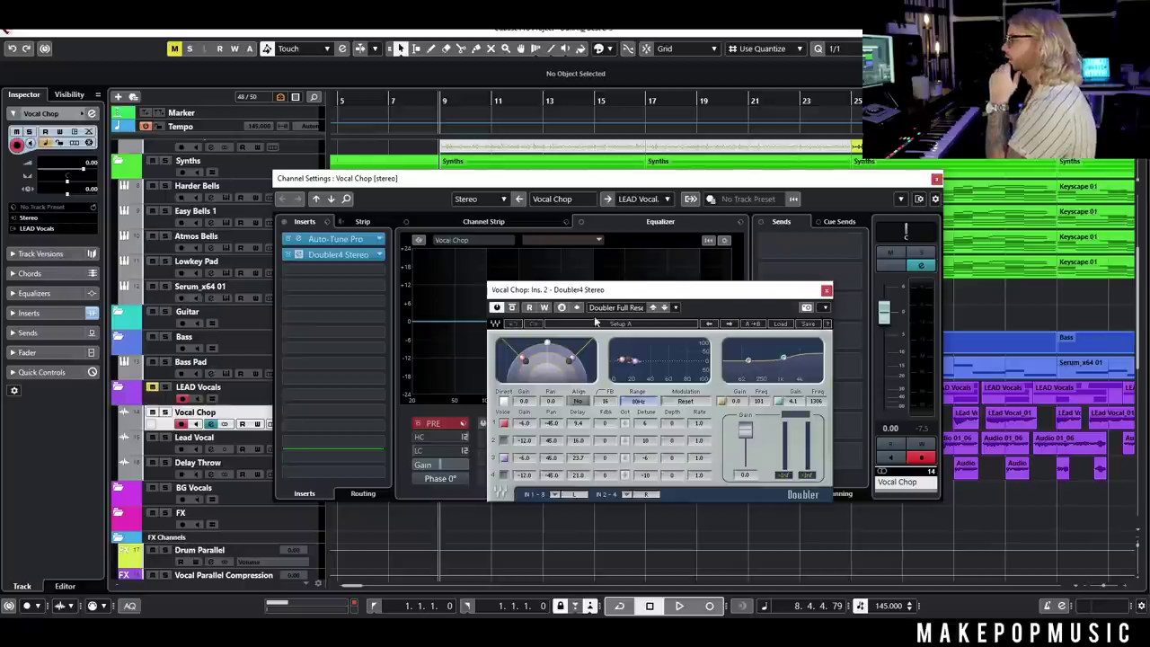
Step: Load the Doubler4Voices preset in the doubler and lower its output gain to about -3.2 during playback
{"action": "left_click", "coordinate": [784, 326]}
{"action": "left_click", "coordinate": [855, 341]}
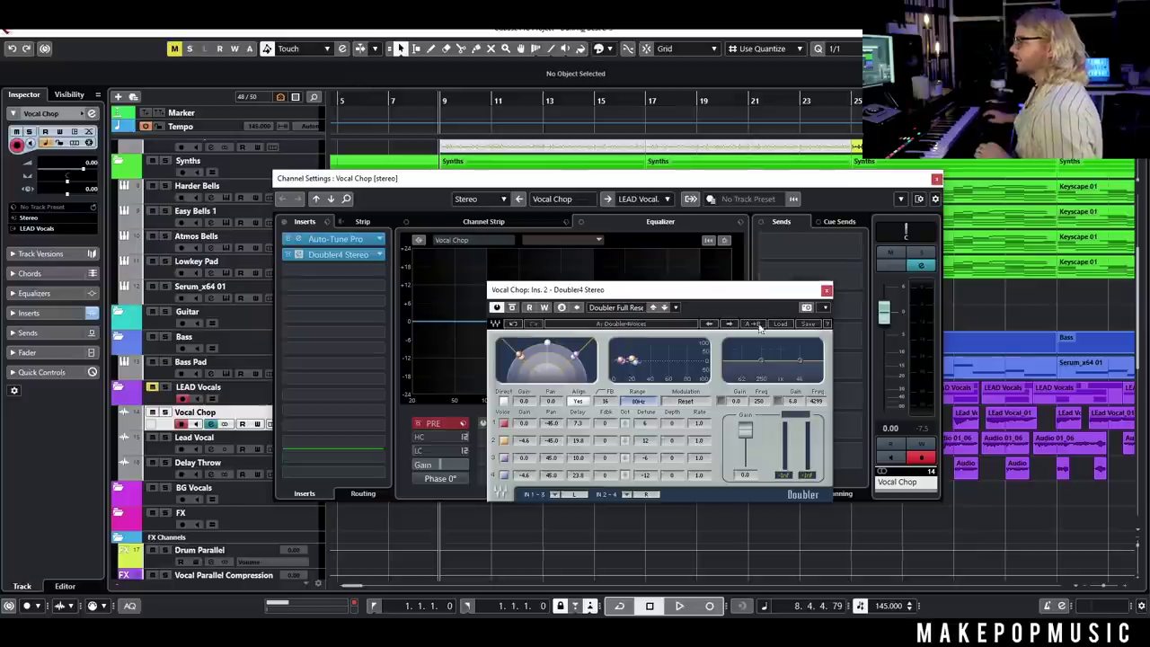
{"action": "key", "text": "space"}
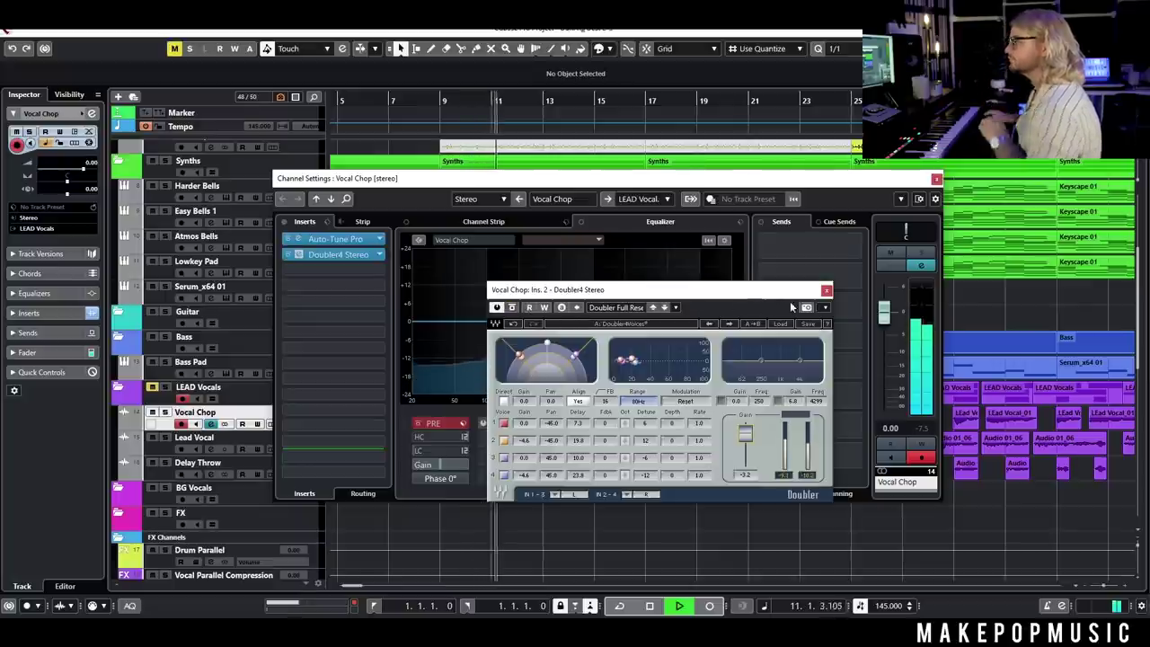
{"action": "key", "text": "space"}
{"action": "left_click", "coordinate": [821, 290]}
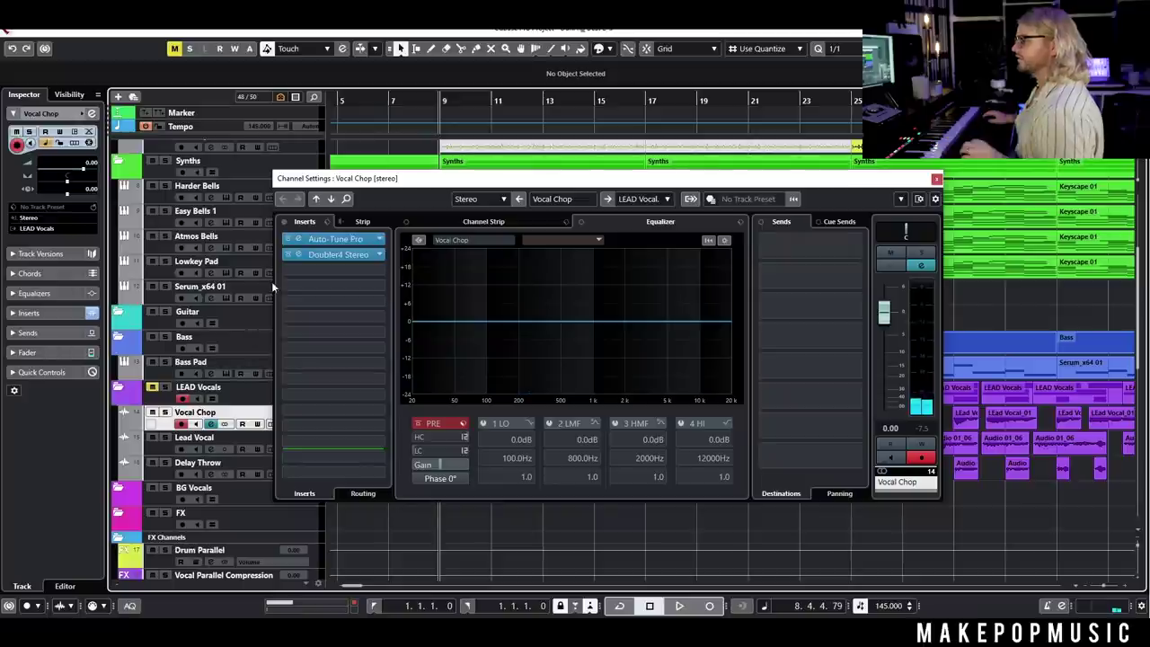
Step: Load the Soundtoys Decapitator plug-in in the third insert slot of the Vocal Chop channel
{"action": "left_click", "coordinate": [325, 269]}
{"action": "type", "text": "dec"}
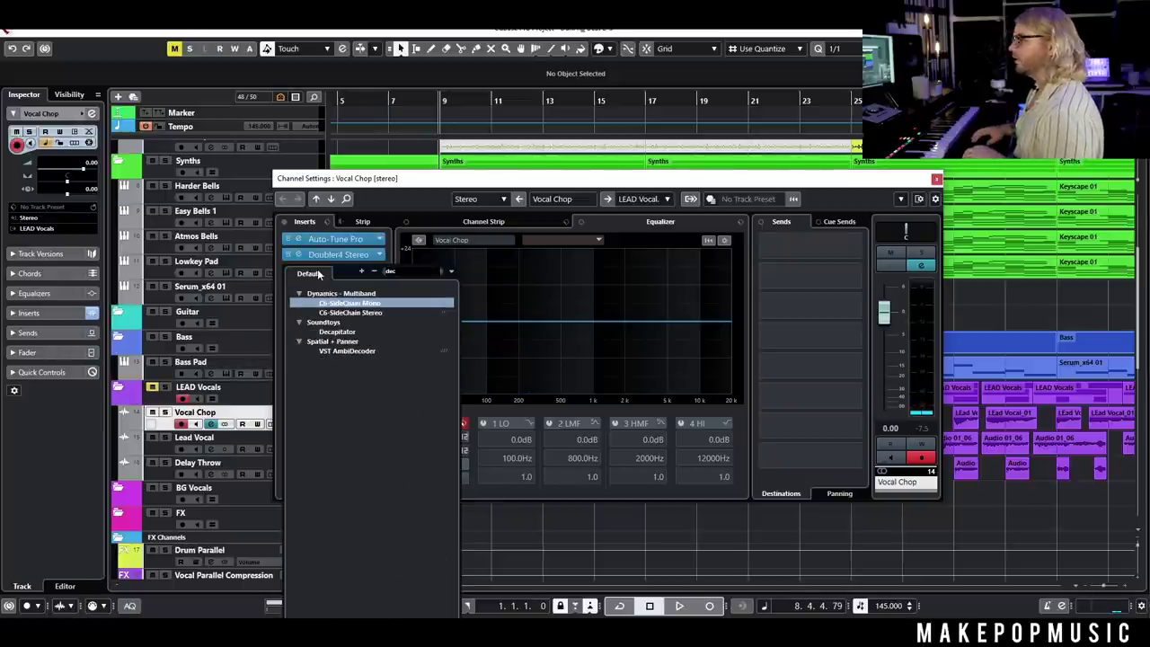
{"action": "type", "text": "apit"}
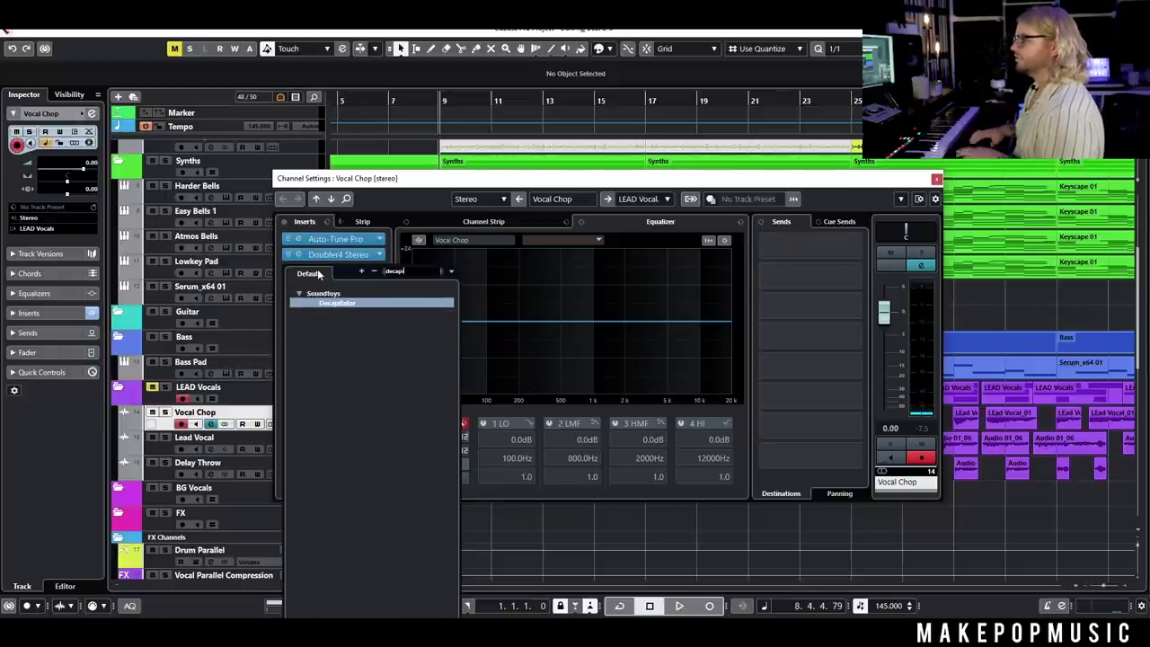
{"action": "type", "text": "ato"}
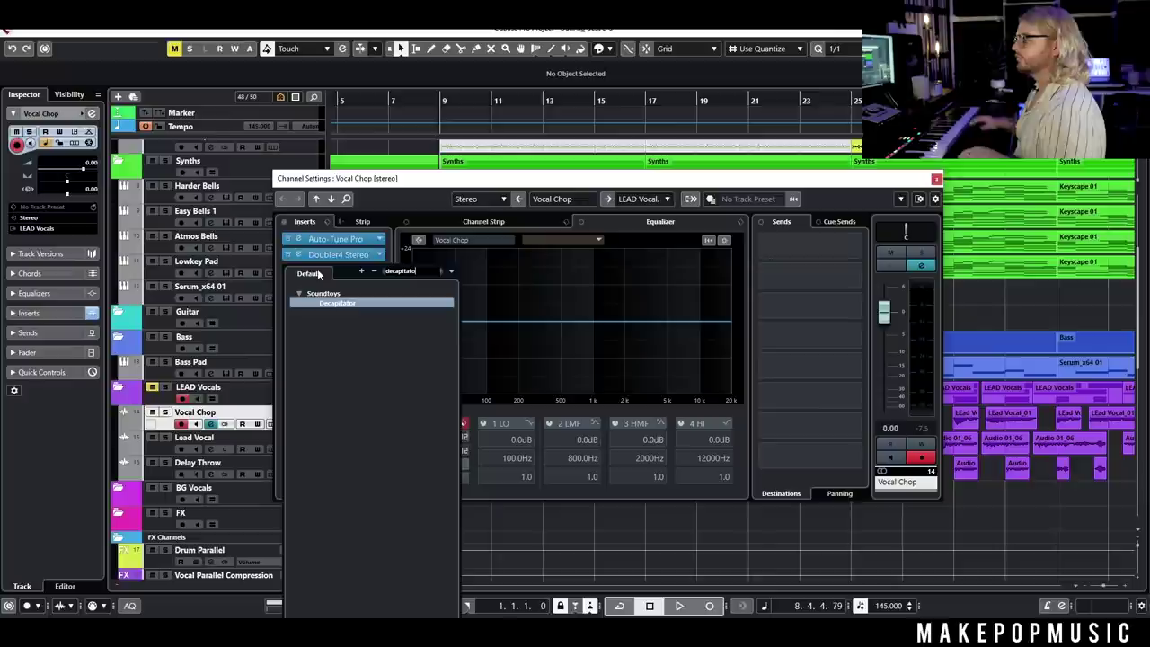
{"action": "left_click", "coordinate": [371, 304]}
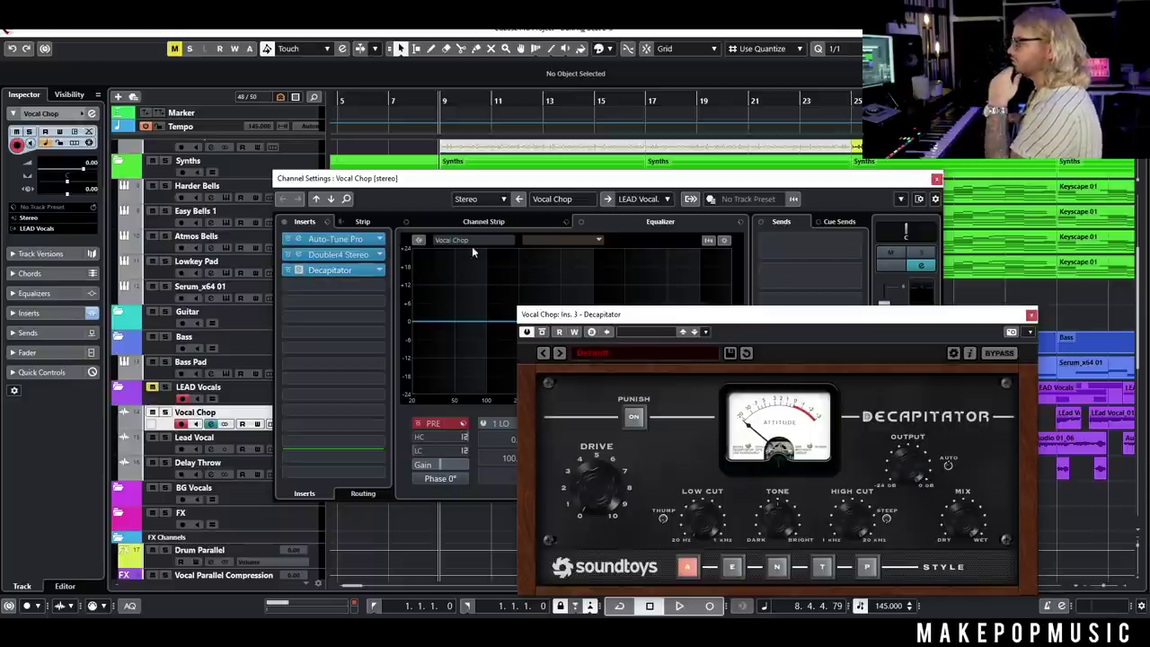
{"action": "left_click_drag", "start_coordinate": [680, 314], "coordinate": [434, 224]}
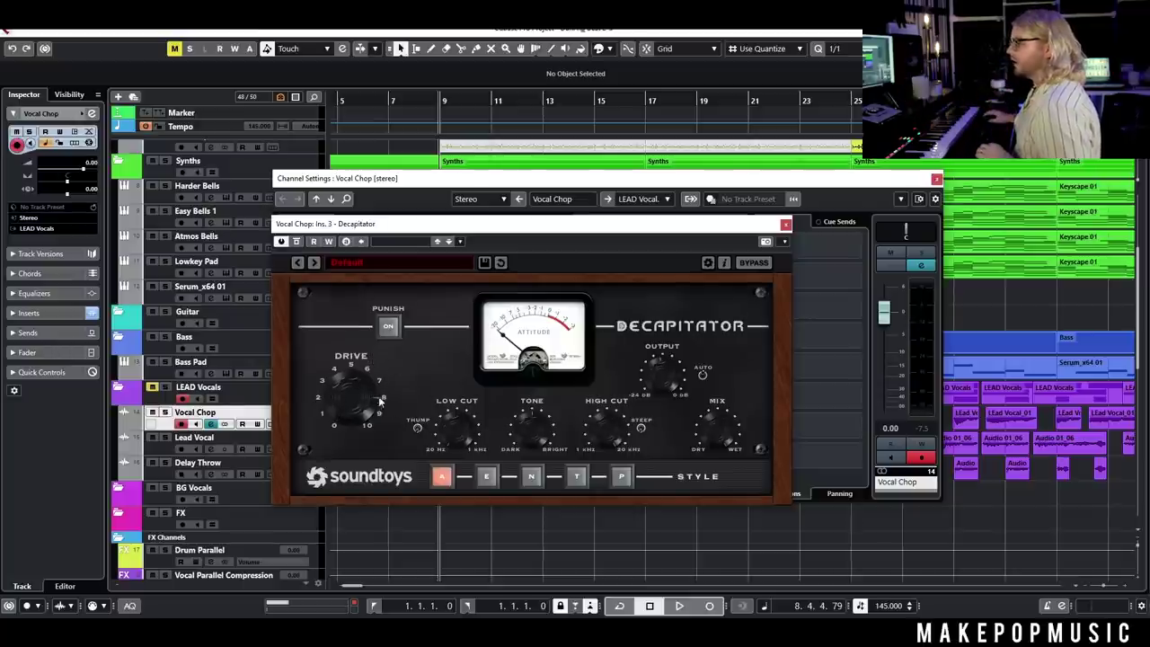
Step: Play the vocal chop section twice to audition Decapitator's saturation, and close the plug-in window
{"action": "key", "text": "space"}
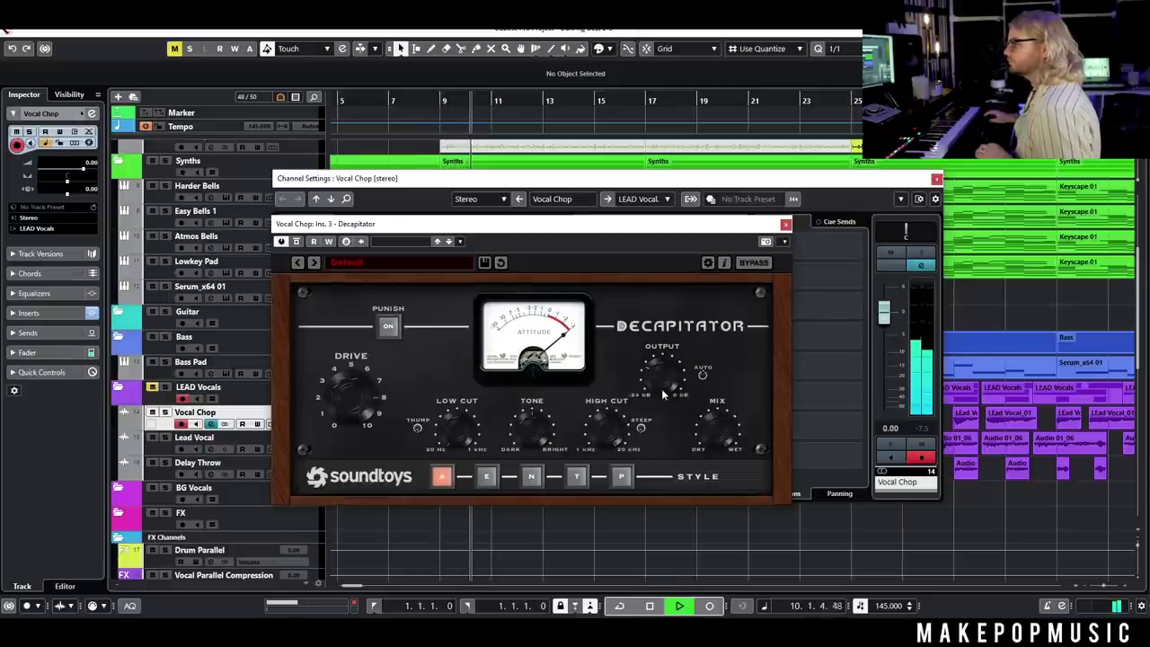
{"action": "key", "text": "space"}
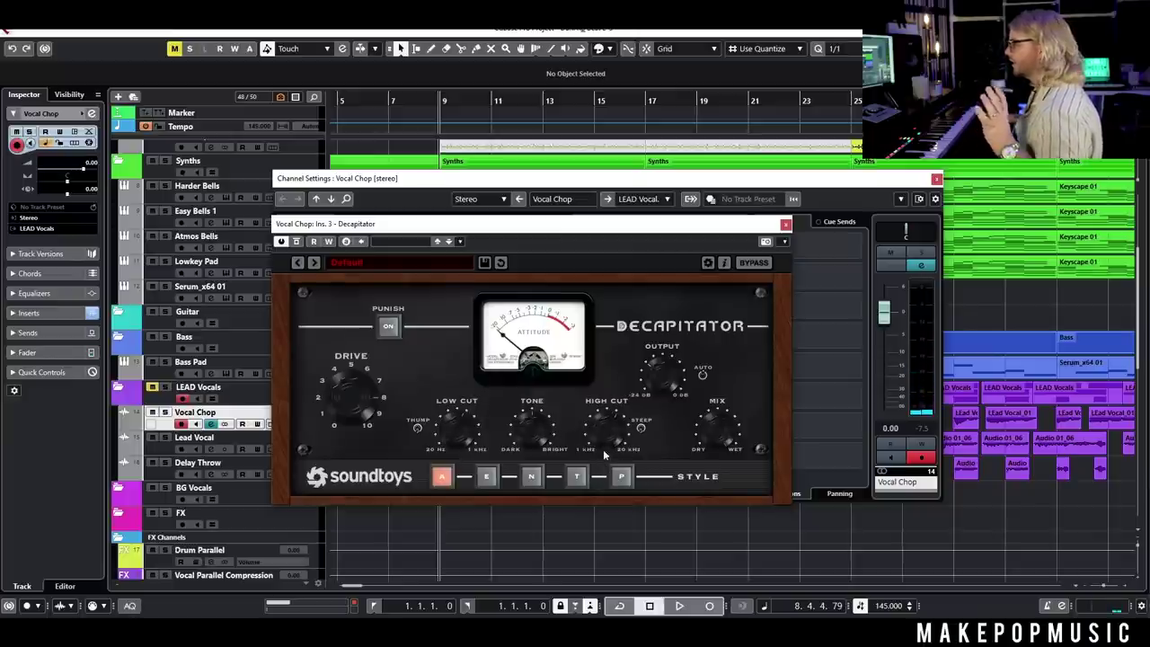
{"action": "key", "text": "space"}
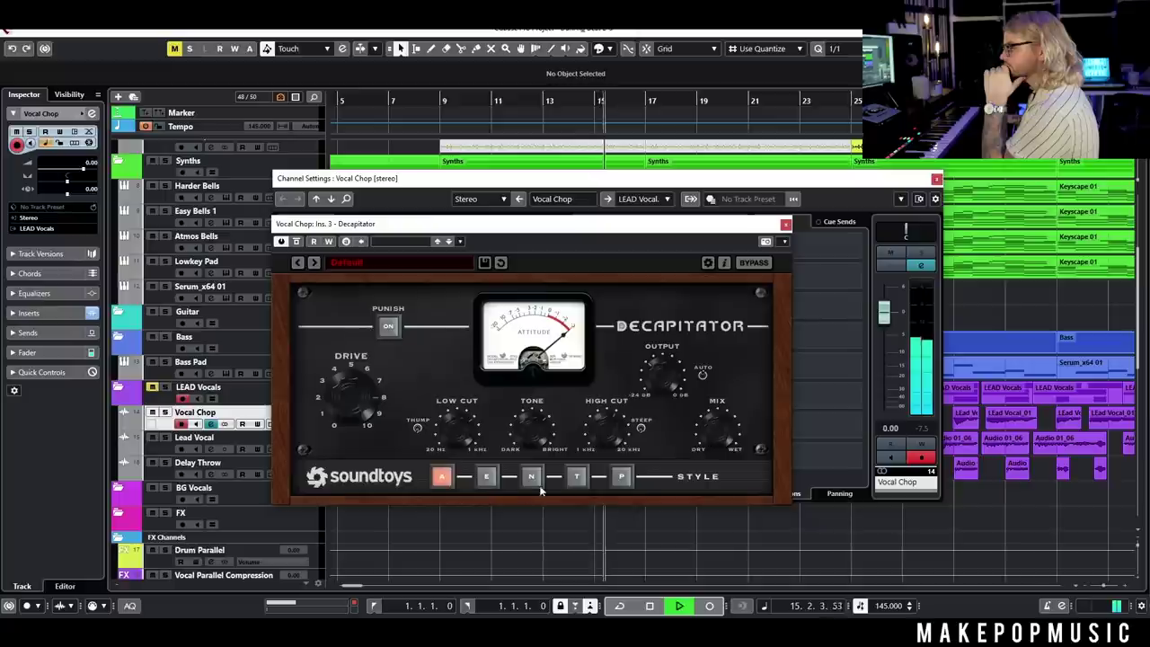
{"action": "key", "text": "space"}
{"action": "left_click", "coordinate": [785, 223]}
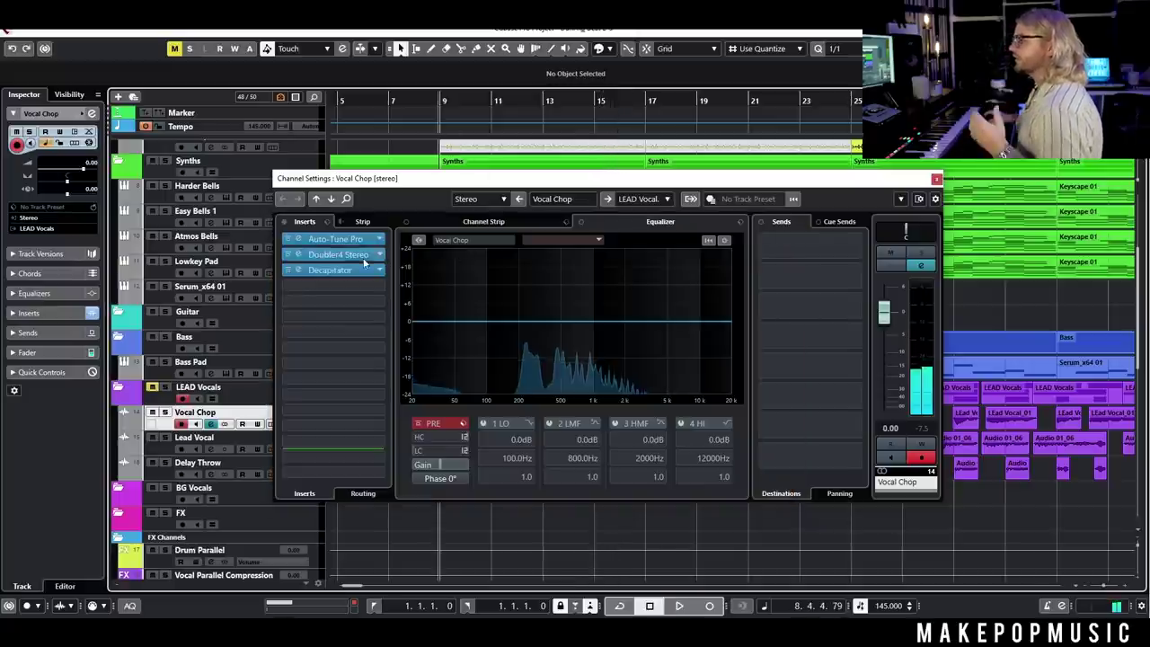
Step: Load the FabFilter Pro-R reverb in the fourth insert slot and raise its stereo width to about 100%
{"action": "left_click", "coordinate": [329, 285]}
{"action": "type", "text": "p"}
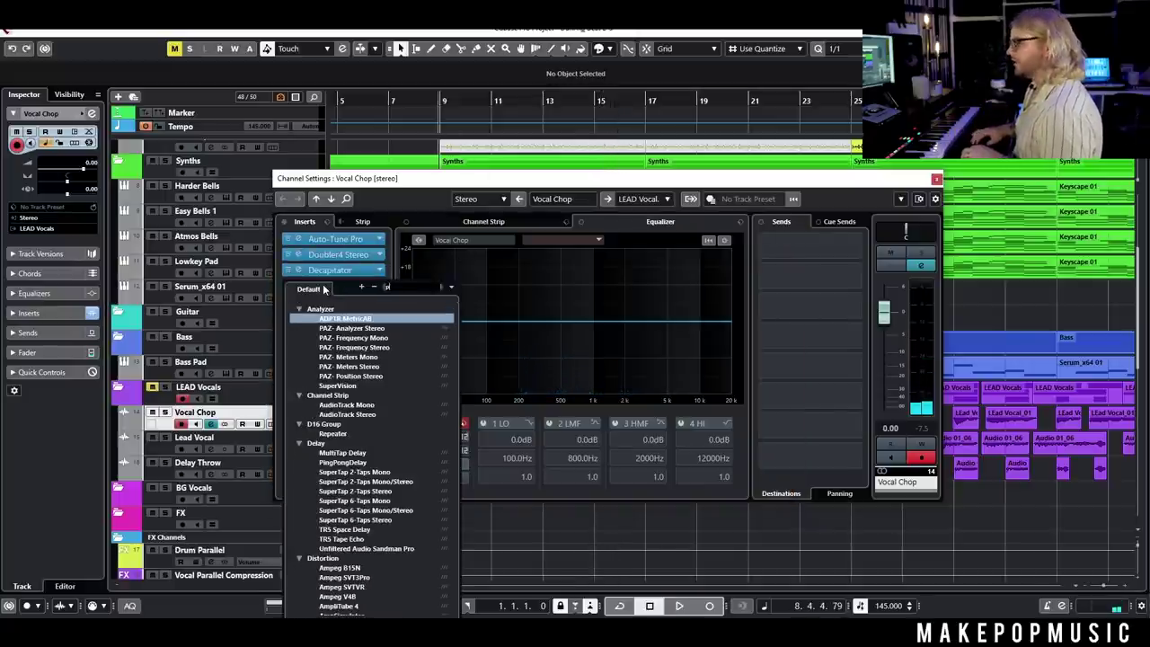
{"action": "type", "text": "ro-r"}
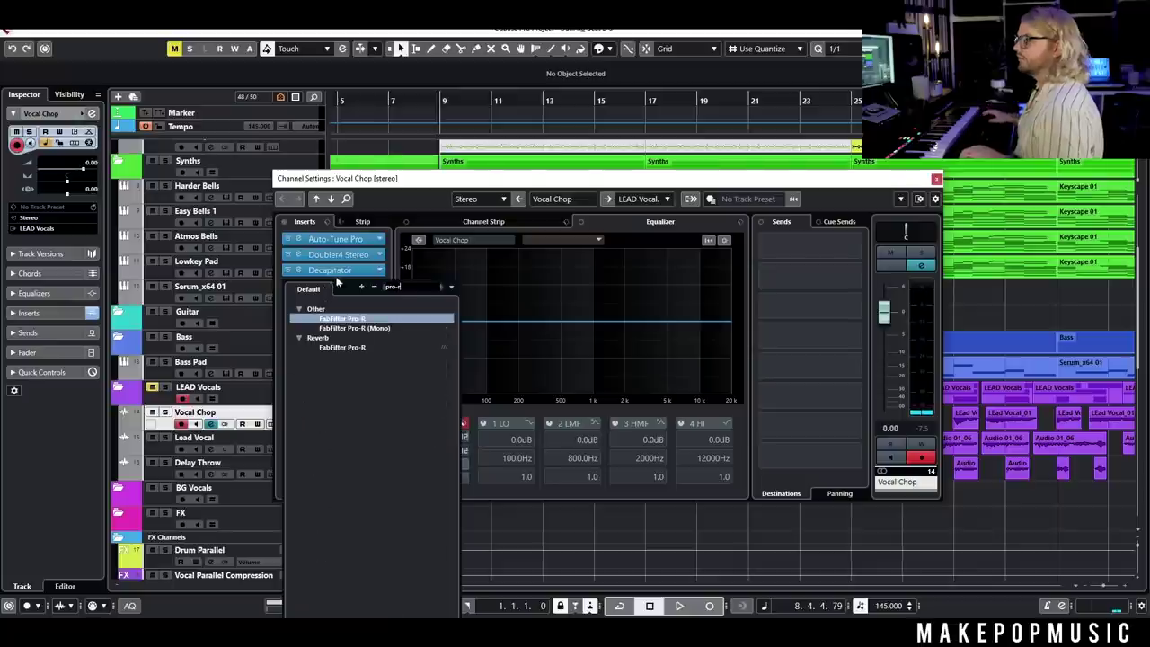
{"action": "left_click", "coordinate": [345, 347]}
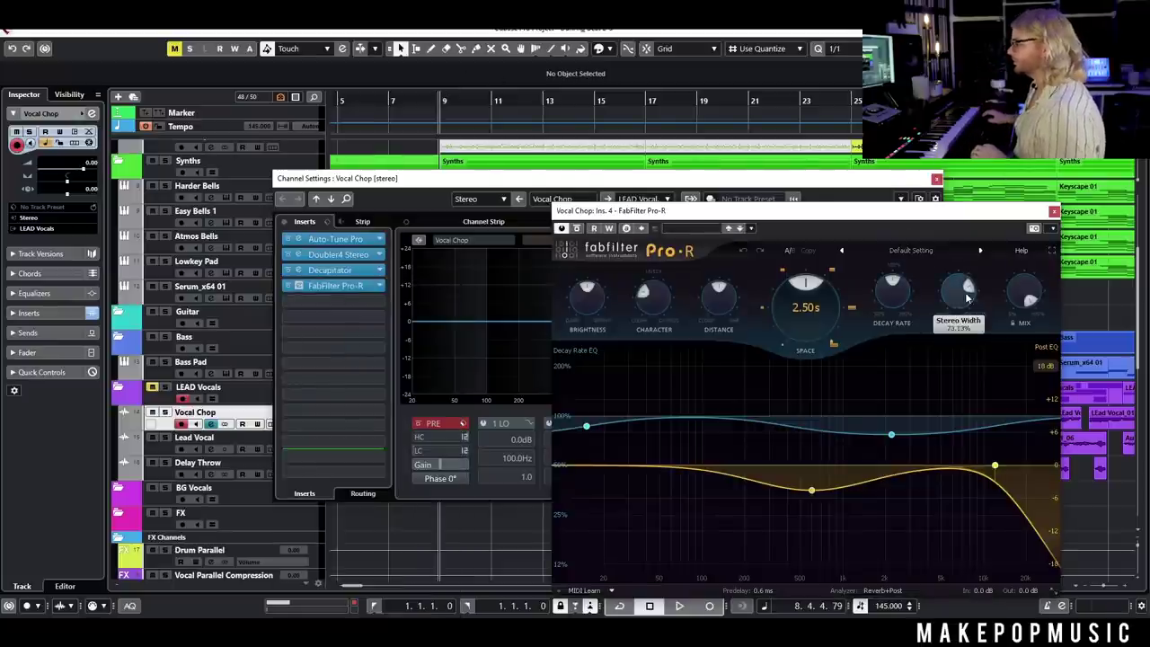
{"action": "left_click_drag", "start_coordinate": [968, 279], "coordinate": [975, 252]}
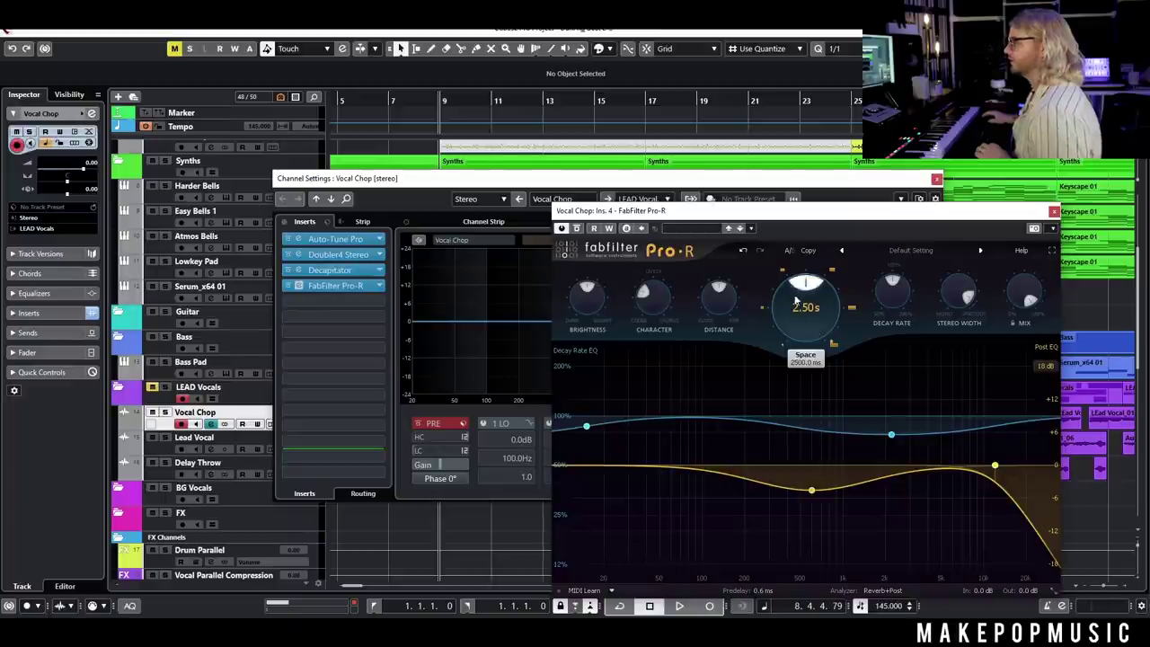
{"action": "left_click_drag", "start_coordinate": [781, 216], "coordinate": [589, 211]}
Step: Reduce the Pro-R reverb's mix to about 47% while playing back the vocal chop
{"action": "key", "text": "space"}
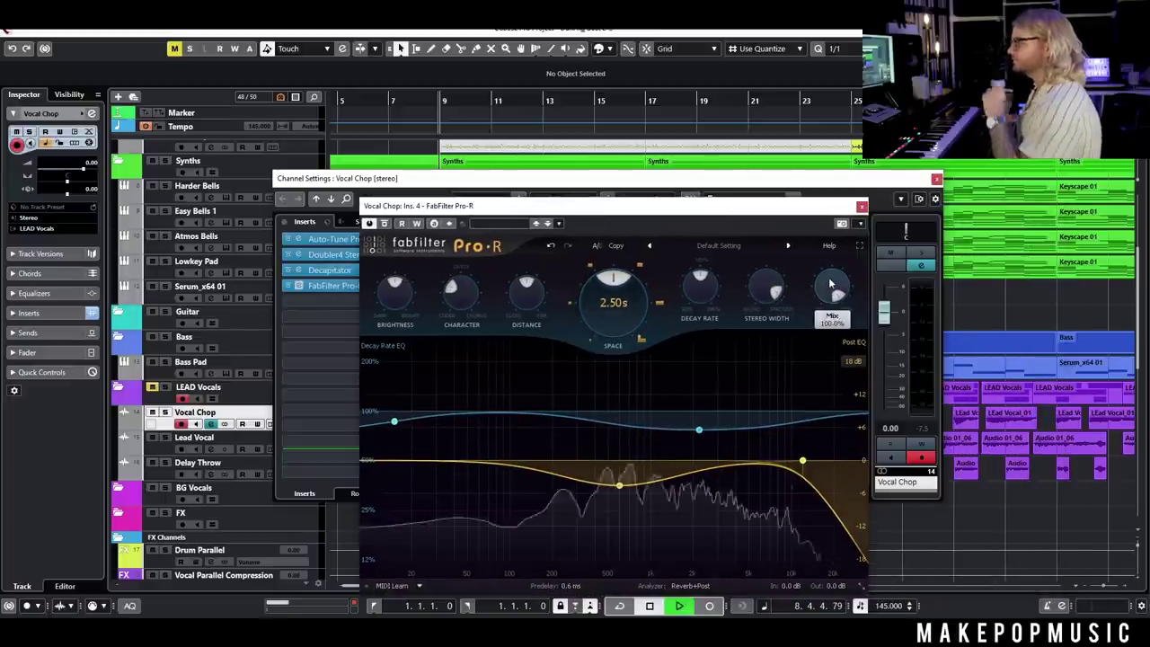
{"action": "left_click_drag", "start_coordinate": [832, 288], "coordinate": [808, 394]}
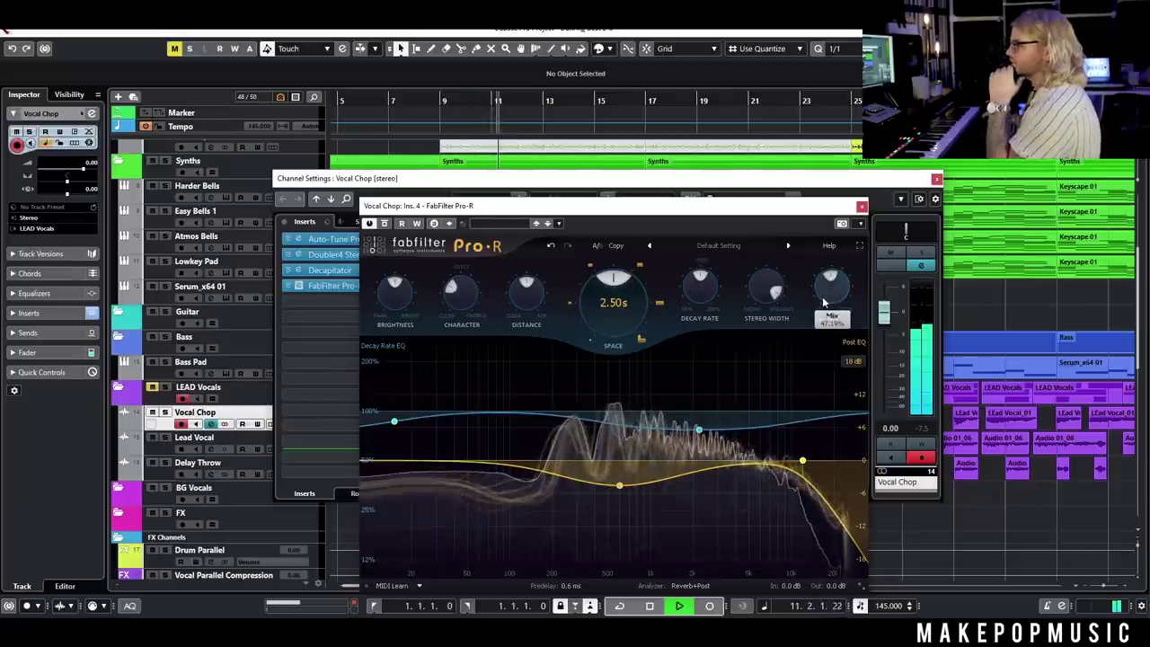
{"action": "key", "text": "space"}
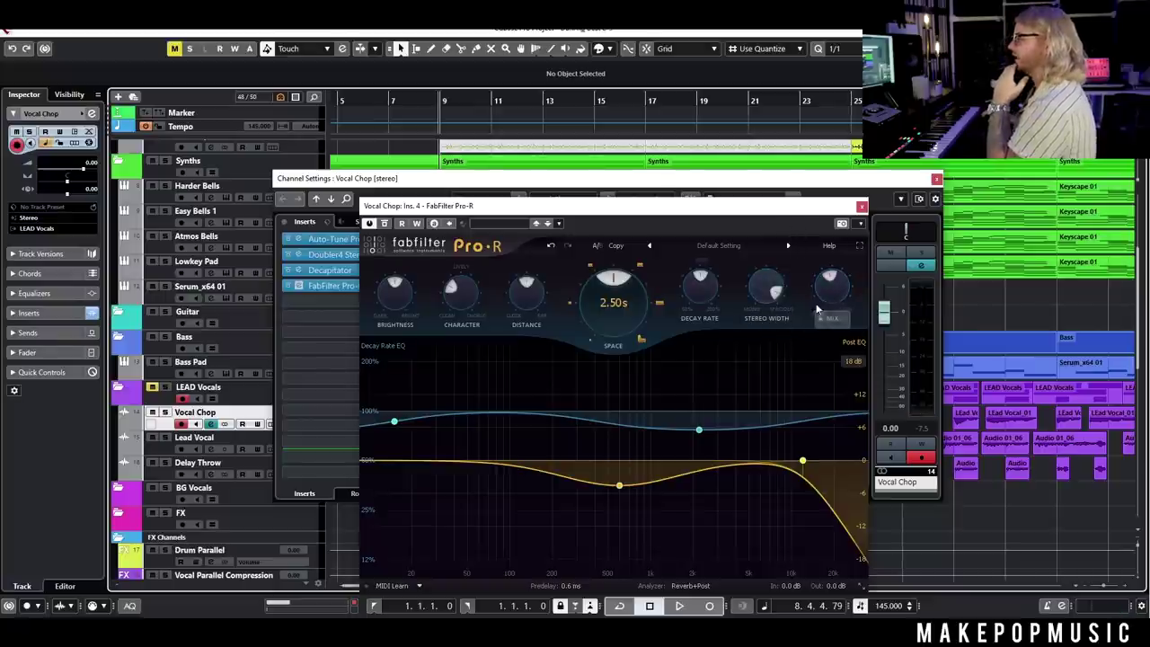
Step: Set the Pro-R reverb's space to 4.24 s and its character to about 51%
{"action": "mouse_move", "coordinate": [609, 298]}
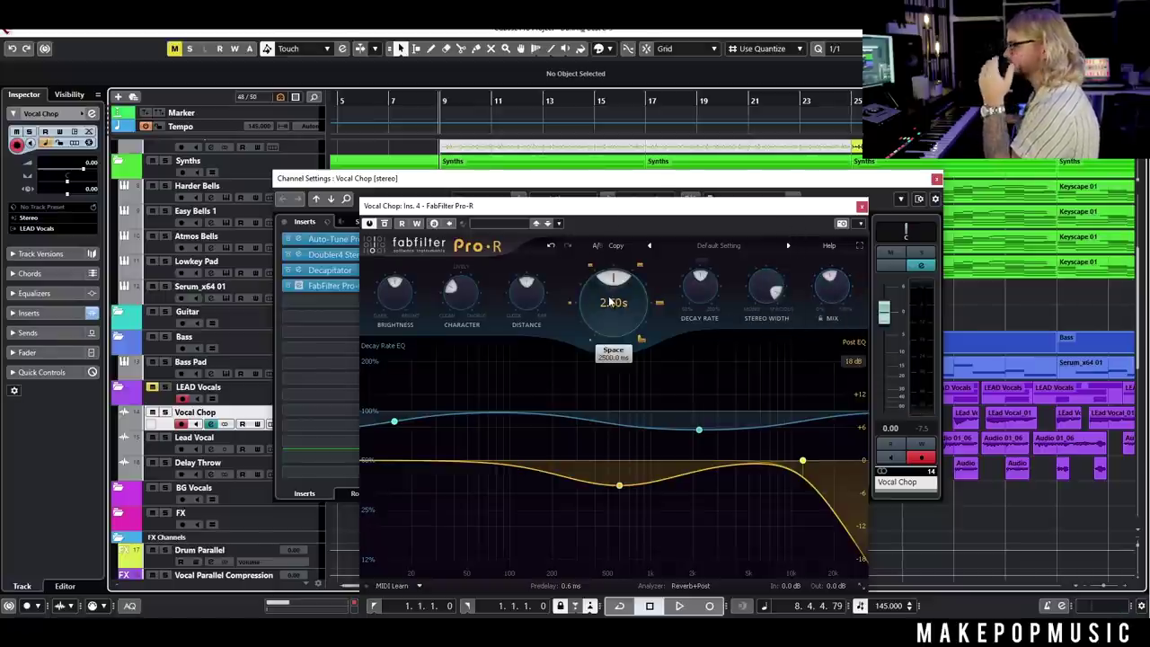
{"action": "left_click_drag", "start_coordinate": [609, 302], "coordinate": [607, 261]}
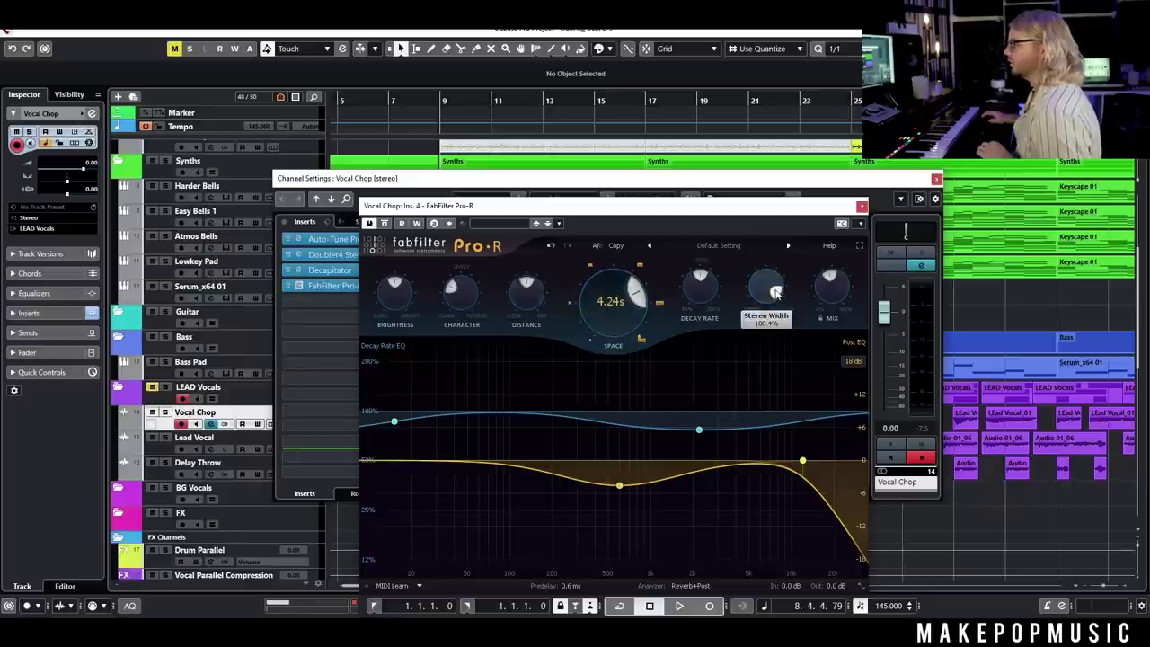
{"action": "left_click_drag", "start_coordinate": [460, 285], "coordinate": [490, 254]}
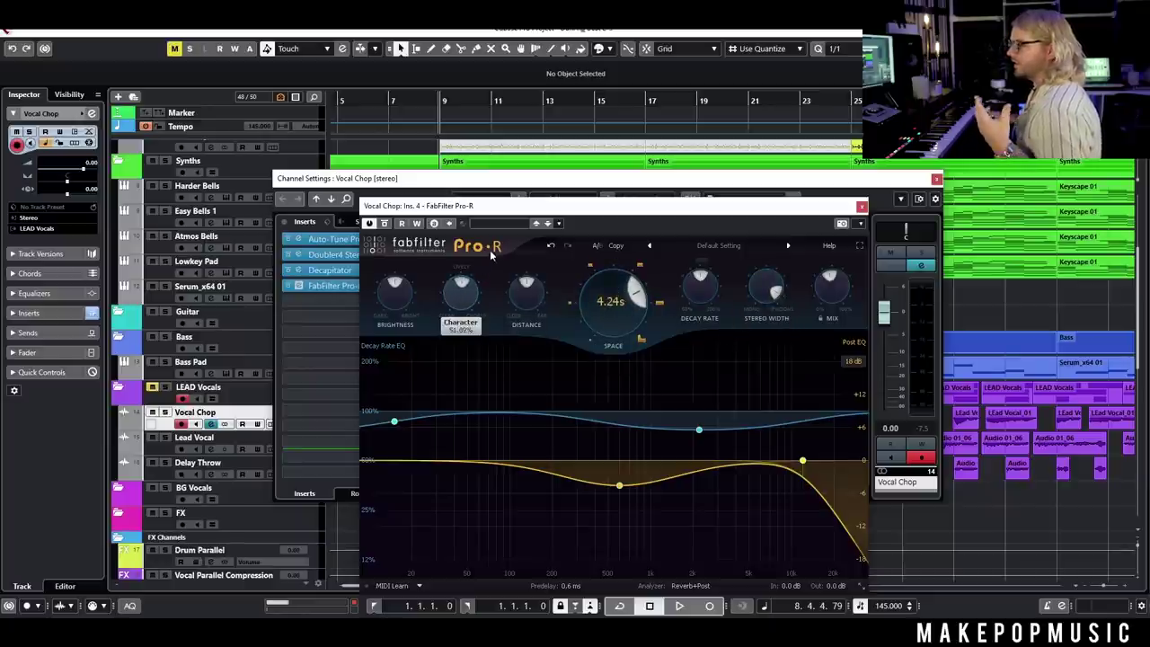
Step: Raise the Pro-R reverb's brightness slightly and narrow its Post EQ with a low cut and a lower high cut
{"action": "left_click_drag", "start_coordinate": [389, 297], "coordinate": [401, 275]}
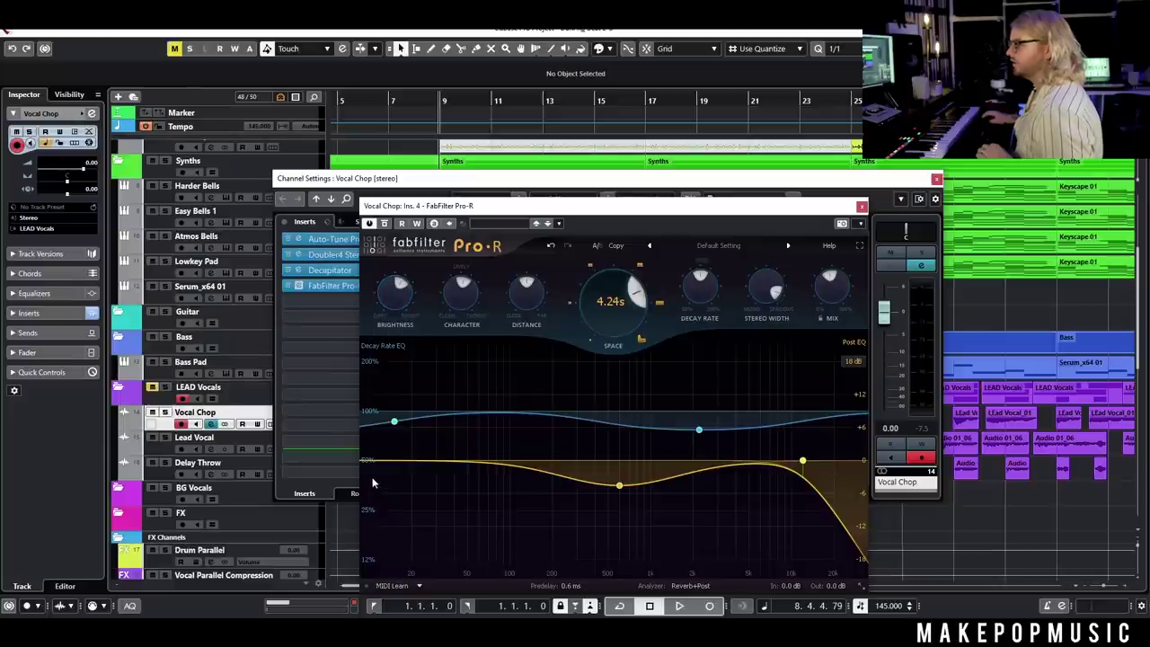
{"action": "left_click_drag", "start_coordinate": [368, 461], "coordinate": [578, 466]}
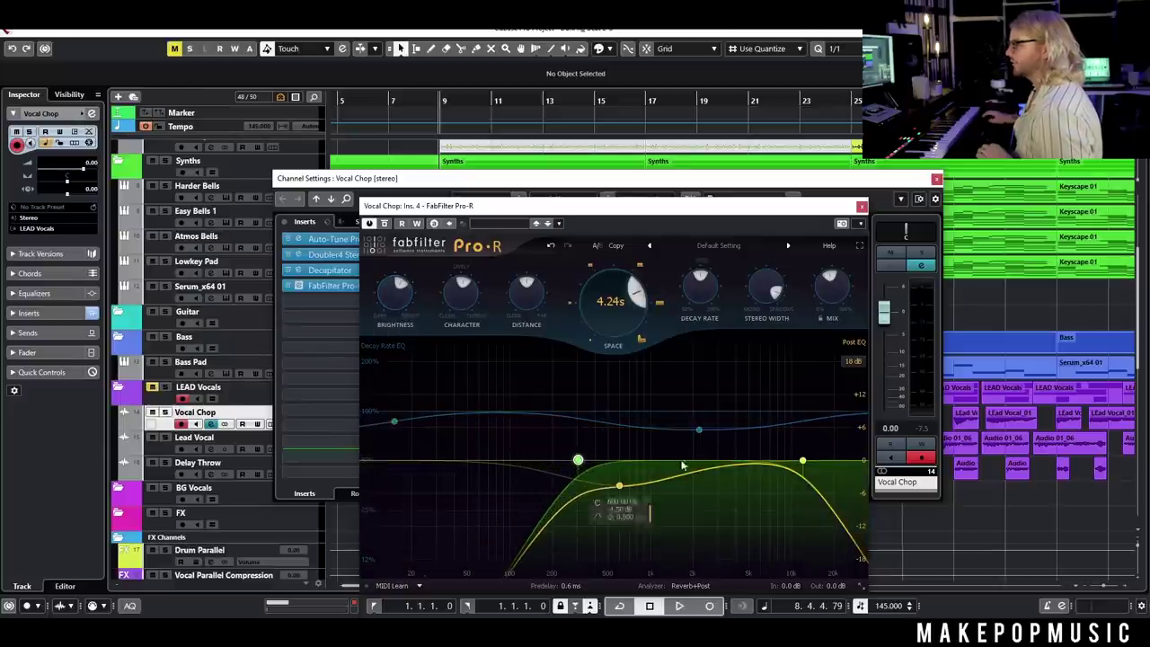
{"action": "left_click_drag", "start_coordinate": [803, 461], "coordinate": [737, 464]}
Step: Reshape Pro-R's Decay Rate EQ during playback, raising the high band to about 106% at 3040 Hz and moving the low band towards the midrange
{"action": "left_click_drag", "start_coordinate": [698, 430], "coordinate": [719, 407]}
{"action": "left_click_drag", "start_coordinate": [395, 424], "coordinate": [626, 424]}
{"action": "key", "text": "space"}
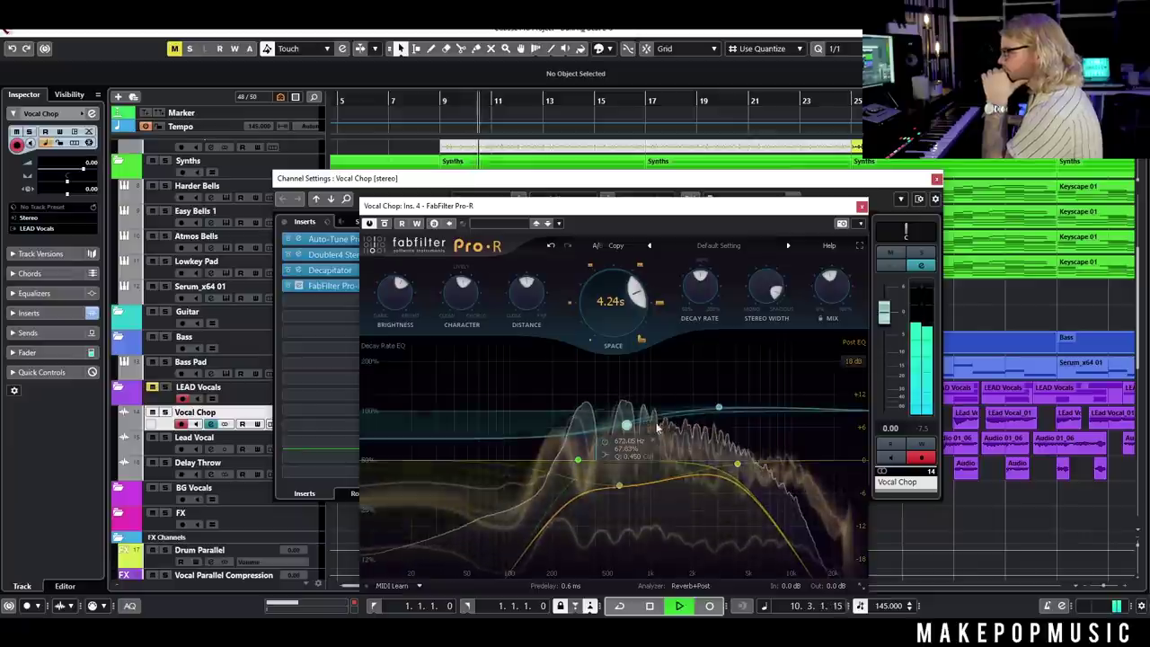
{"action": "left_click_drag", "start_coordinate": [626, 425], "coordinate": [599, 422]}
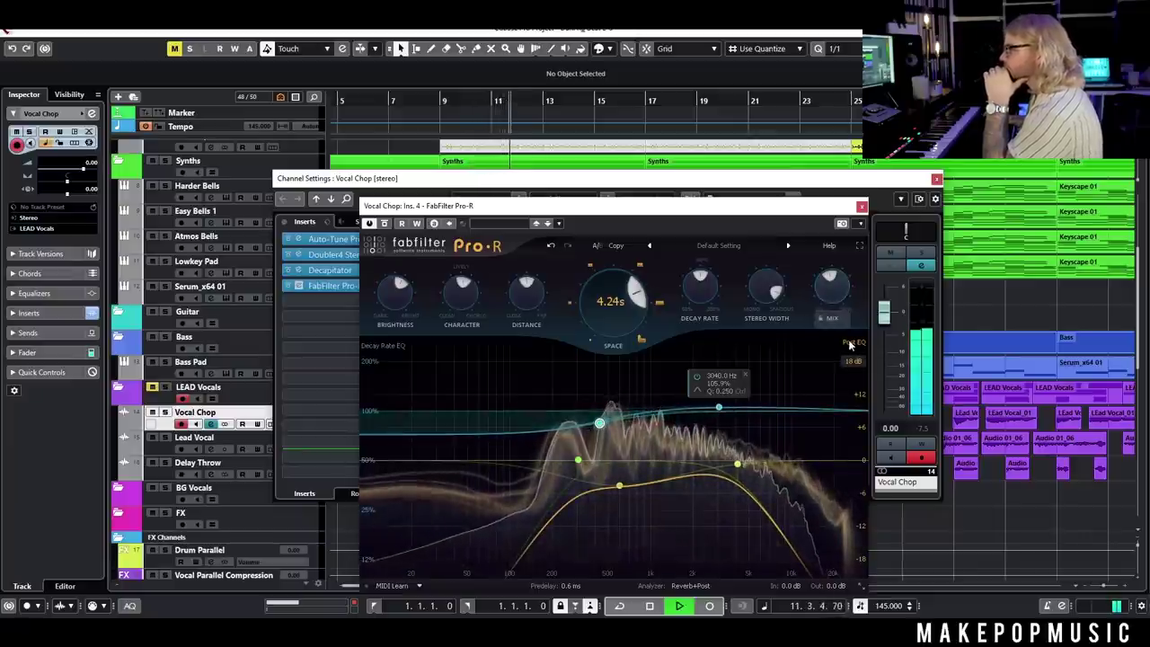
Step: Close Pro-R and load the D16 Group Repeater delay in the fifth insert slot
{"action": "left_click", "coordinate": [861, 206]}
{"action": "left_click", "coordinate": [331, 301]}
{"action": "type", "text": "repeater"}
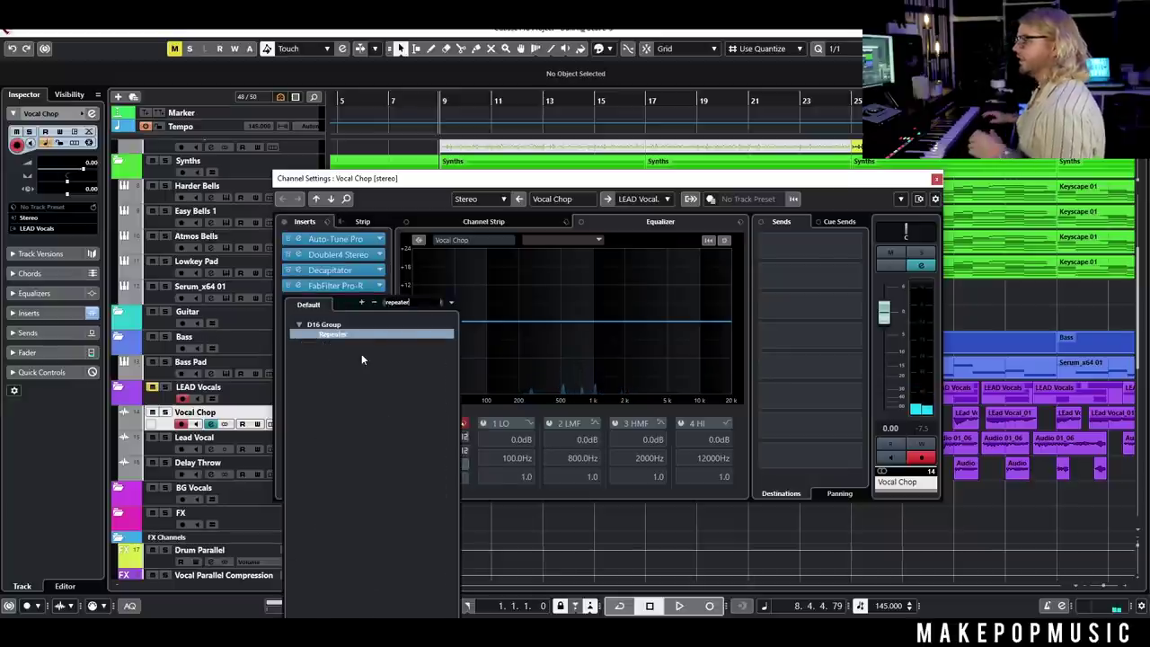
{"action": "left_click", "coordinate": [359, 335]}
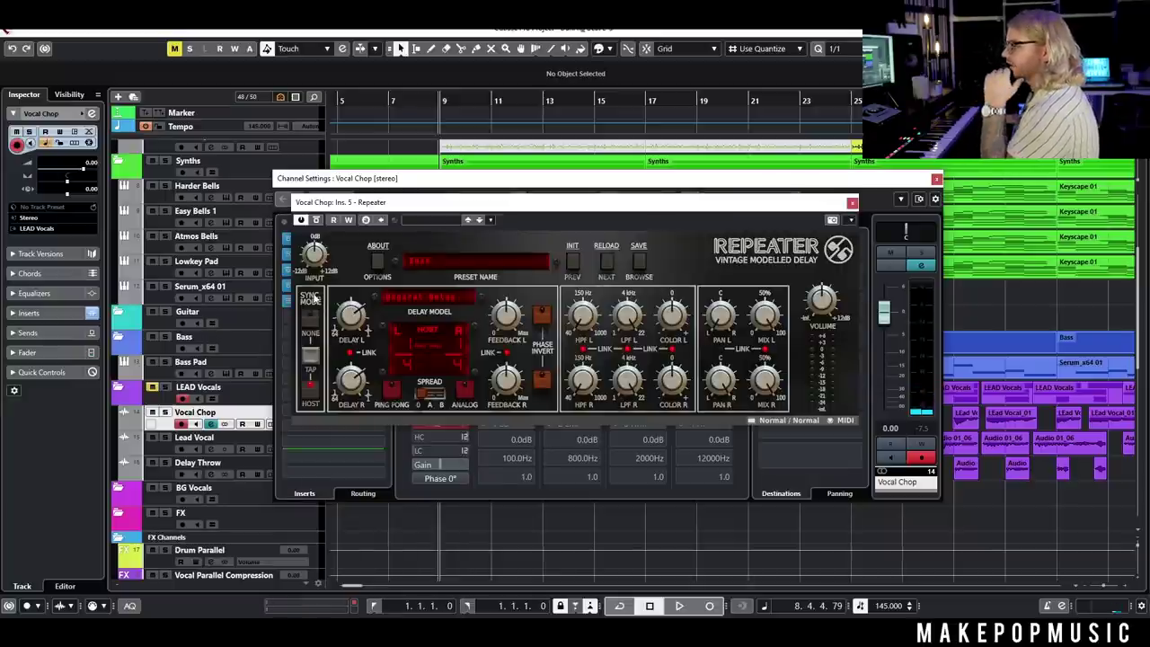
Step: Move Repeater ahead of Pro-R into the fourth insert slot and arrange the windows so the delay's controls are accessible
{"action": "left_click_drag", "start_coordinate": [378, 207], "coordinate": [477, 229]}
{"action": "left_click", "coordinate": [604, 177]}
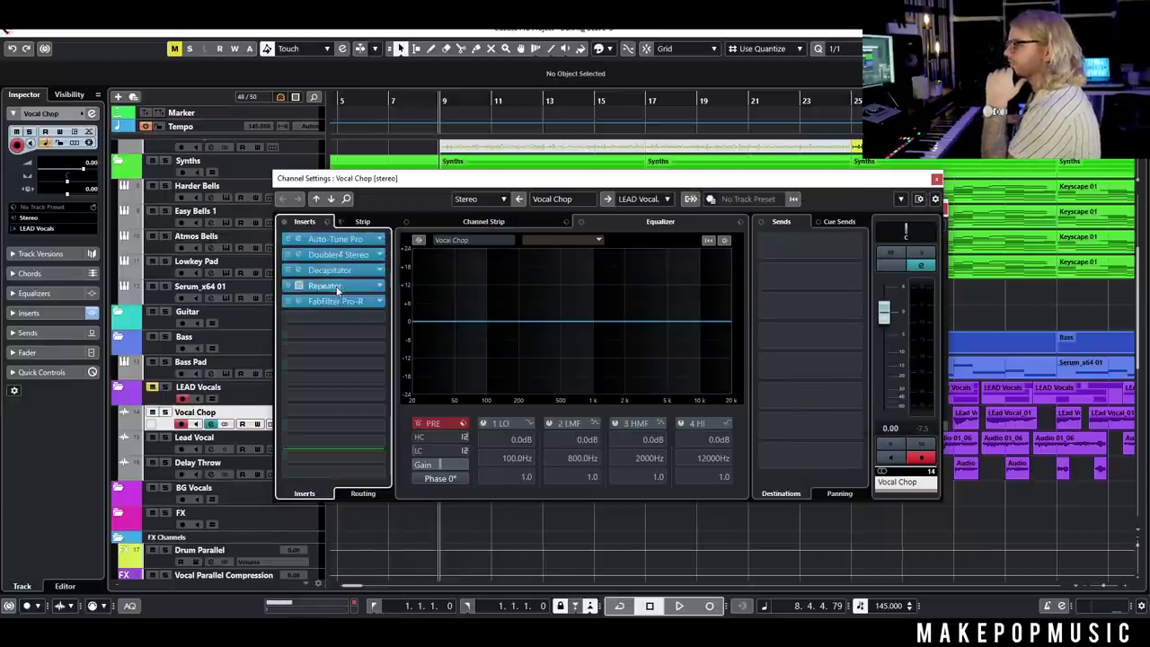
{"action": "left_click_drag", "start_coordinate": [600, 189], "coordinate": [565, 296]}
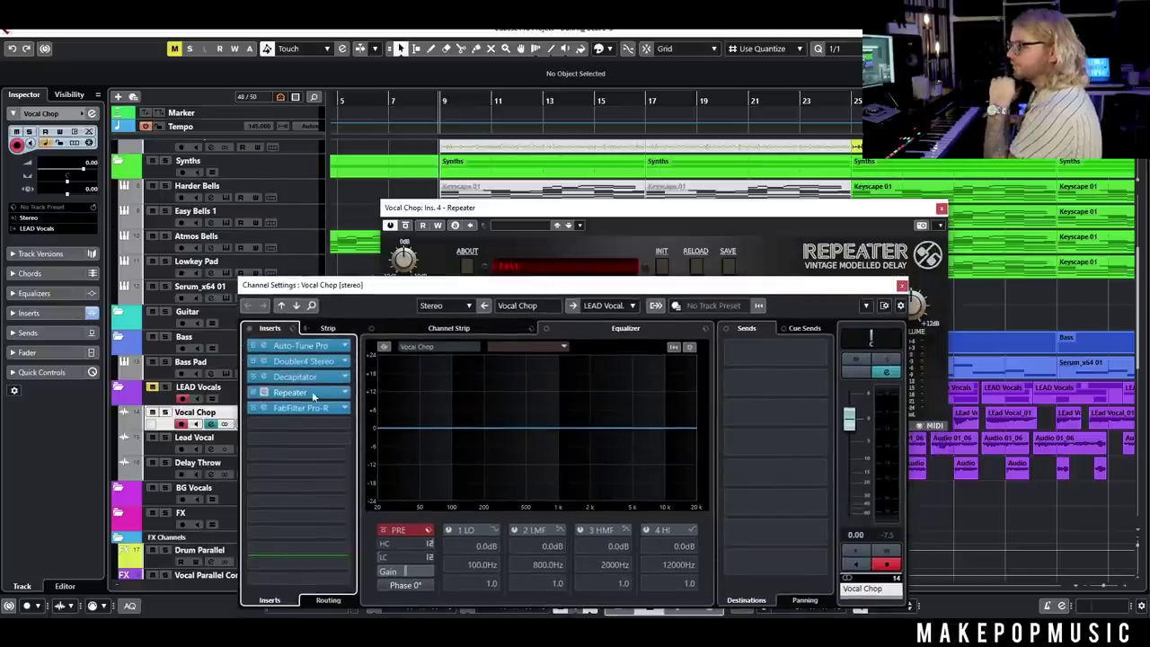
{"action": "left_click", "coordinate": [602, 205]}
Step: Set Repeater's left mix to about 21%, left high-pass frequency to 100 Hz and left feedback to 38%
{"action": "left_click_drag", "start_coordinate": [856, 322], "coordinate": [839, 413]}
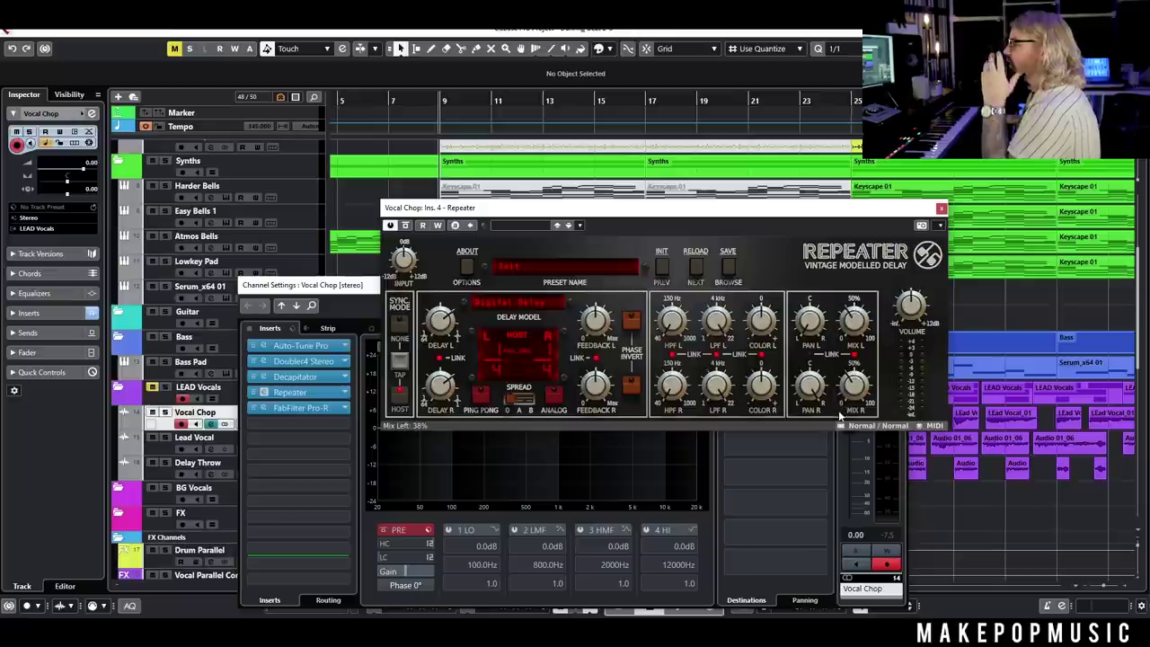
{"action": "left_click_drag", "start_coordinate": [717, 320], "coordinate": [694, 314]}
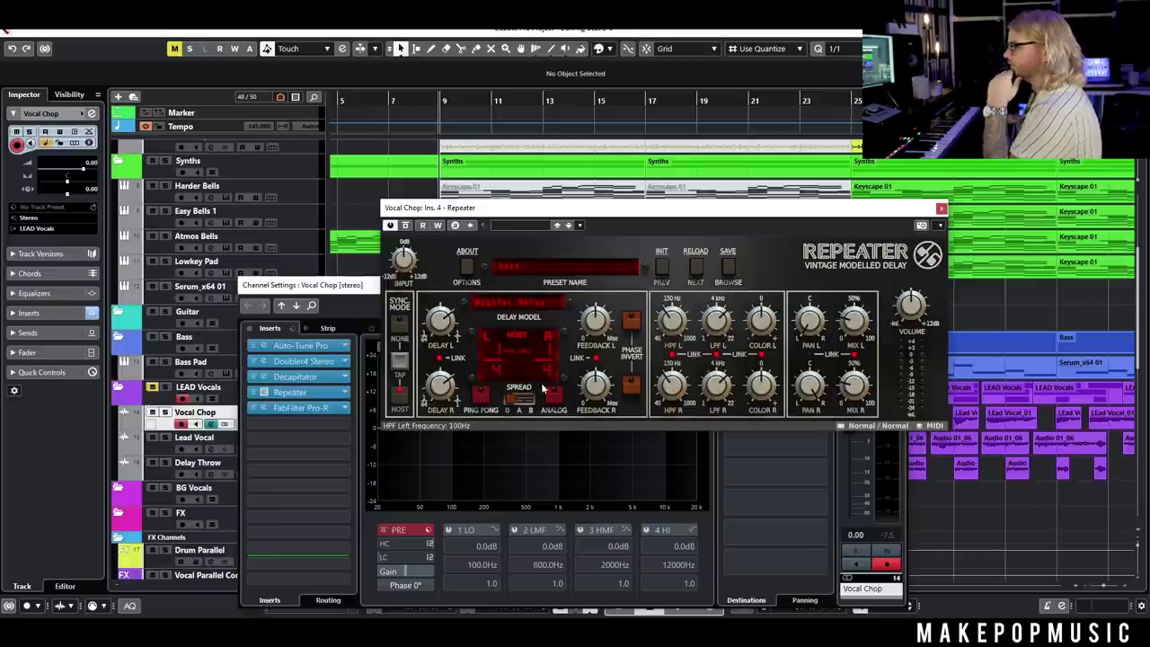
{"action": "left_click_drag", "start_coordinate": [853, 318], "coordinate": [850, 328]}
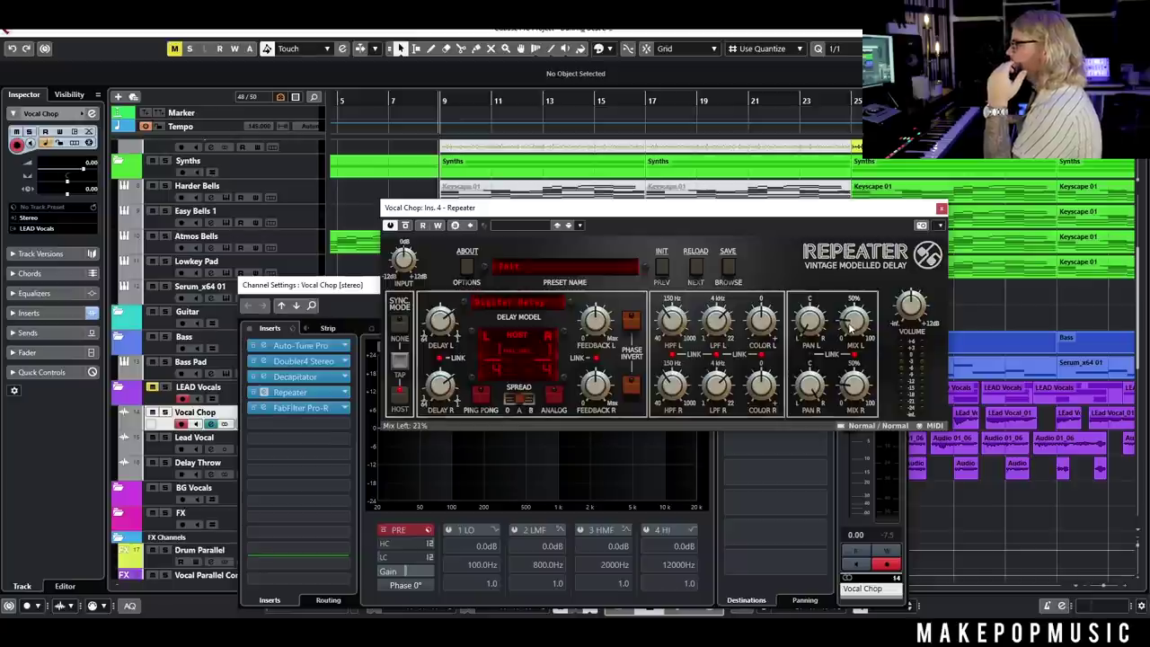
{"action": "left_click", "coordinate": [589, 326]}
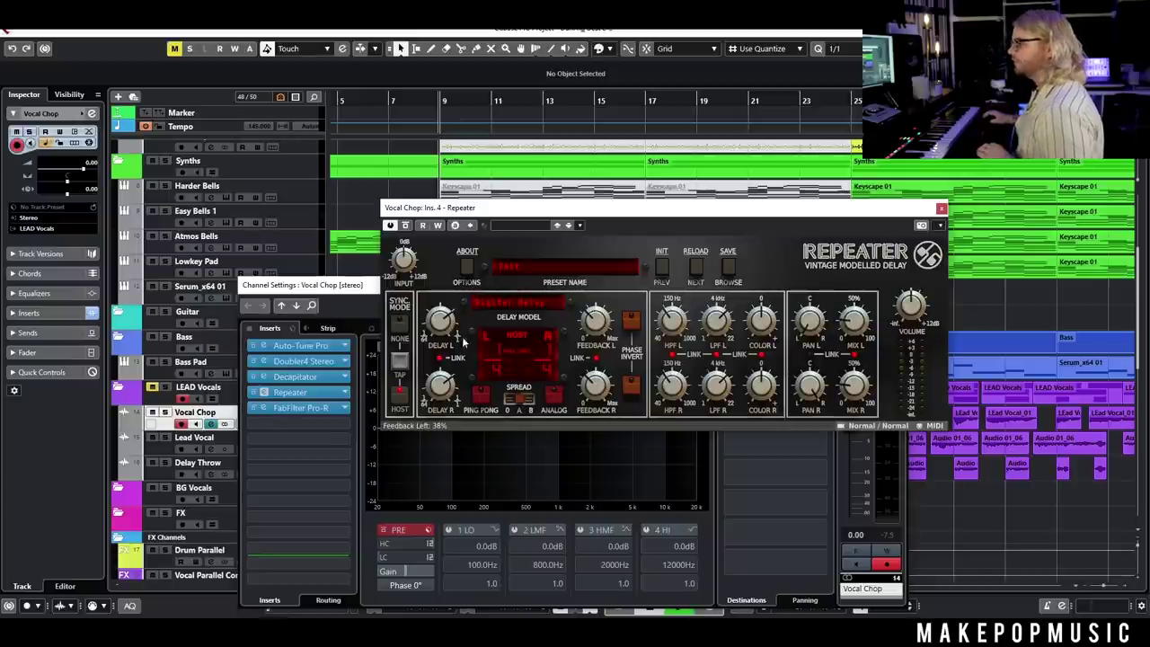
Step: Solo Vocal Chop to audition the delay with Pro-R bypassed, re-enable the reverb, and set Repeater's left mix to about 26%
{"action": "left_click", "coordinate": [256, 410]}
{"action": "left_click", "coordinate": [165, 411]}
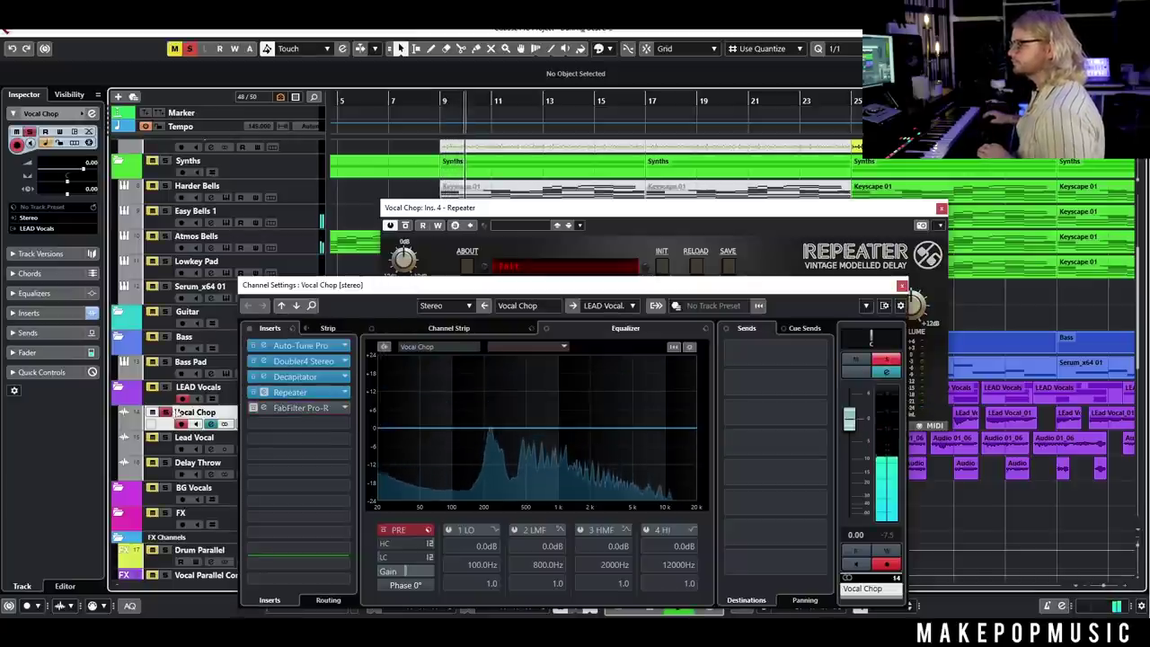
{"action": "left_click", "coordinate": [253, 408]}
{"action": "left_click", "coordinate": [537, 227]}
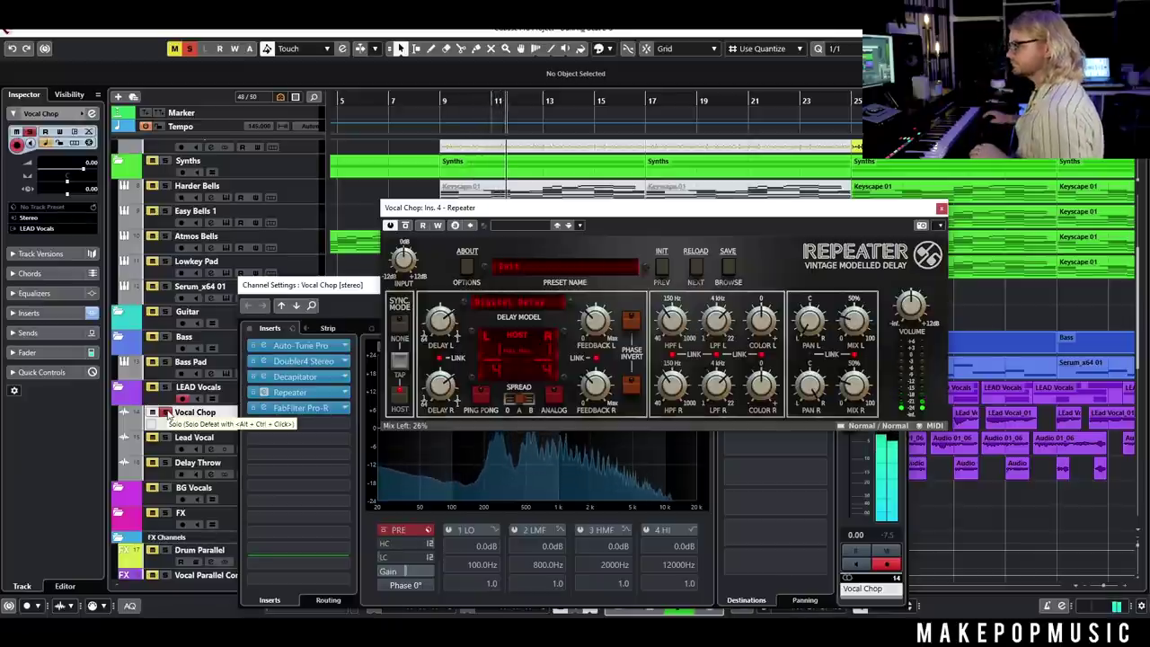
Step: Load FabFilter Pro-Q 3 in the sixth insert slot of the Vocal Chop channel
{"action": "left_click", "coordinate": [292, 424]}
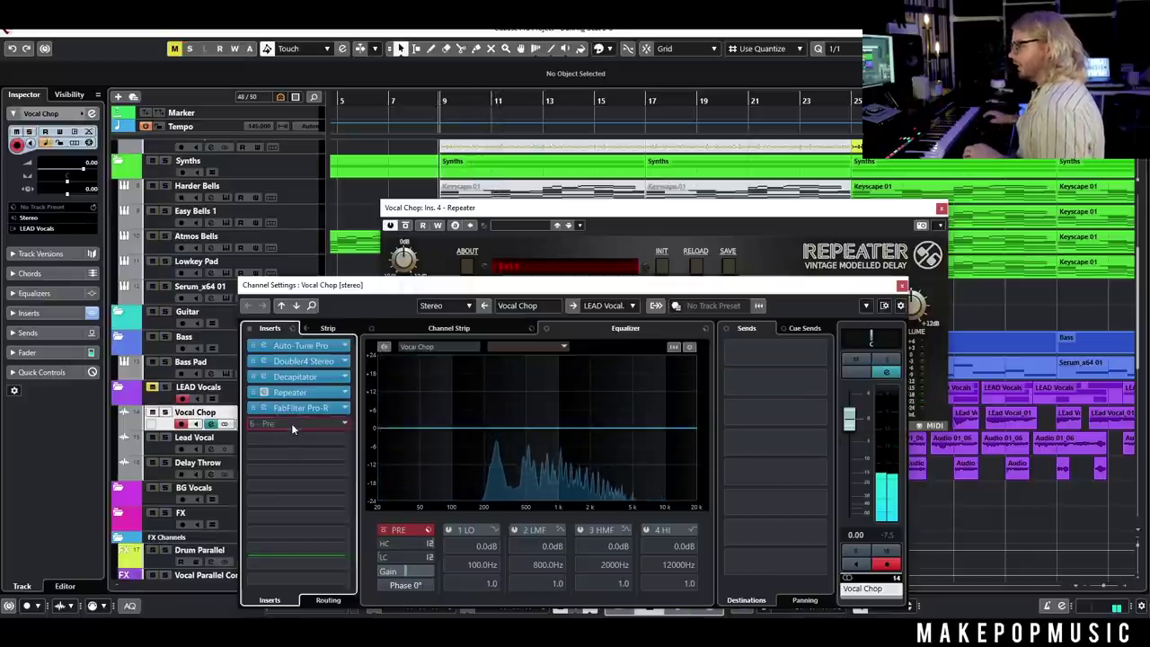
{"action": "type", "text": "pro-q"}
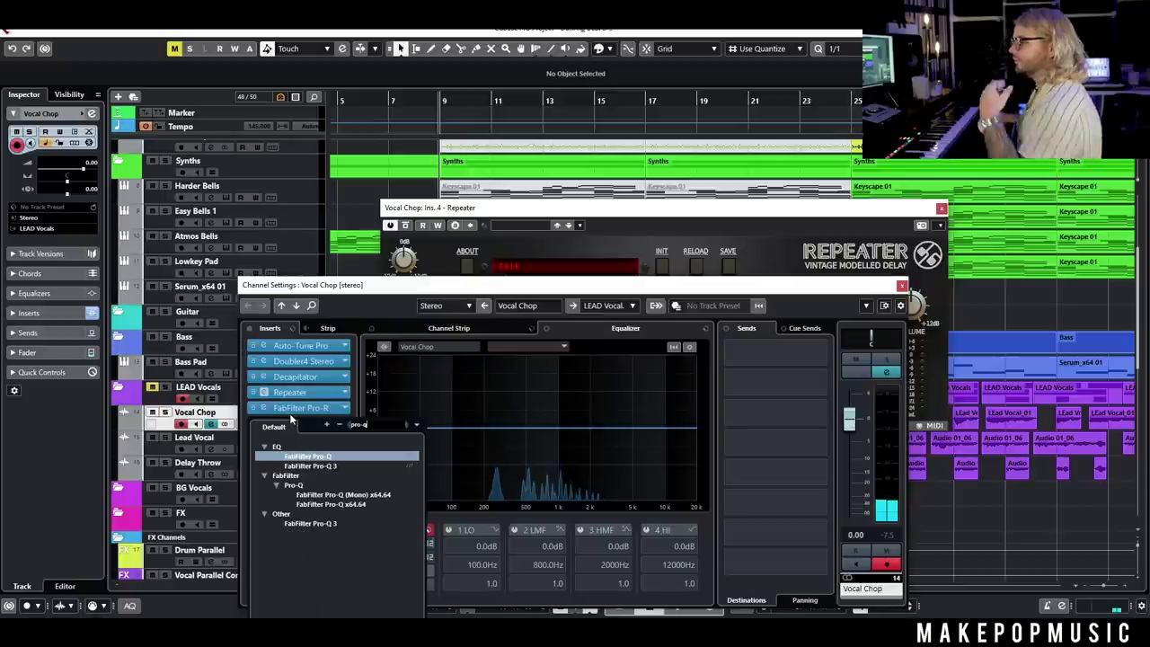
{"action": "left_click", "coordinate": [310, 466]}
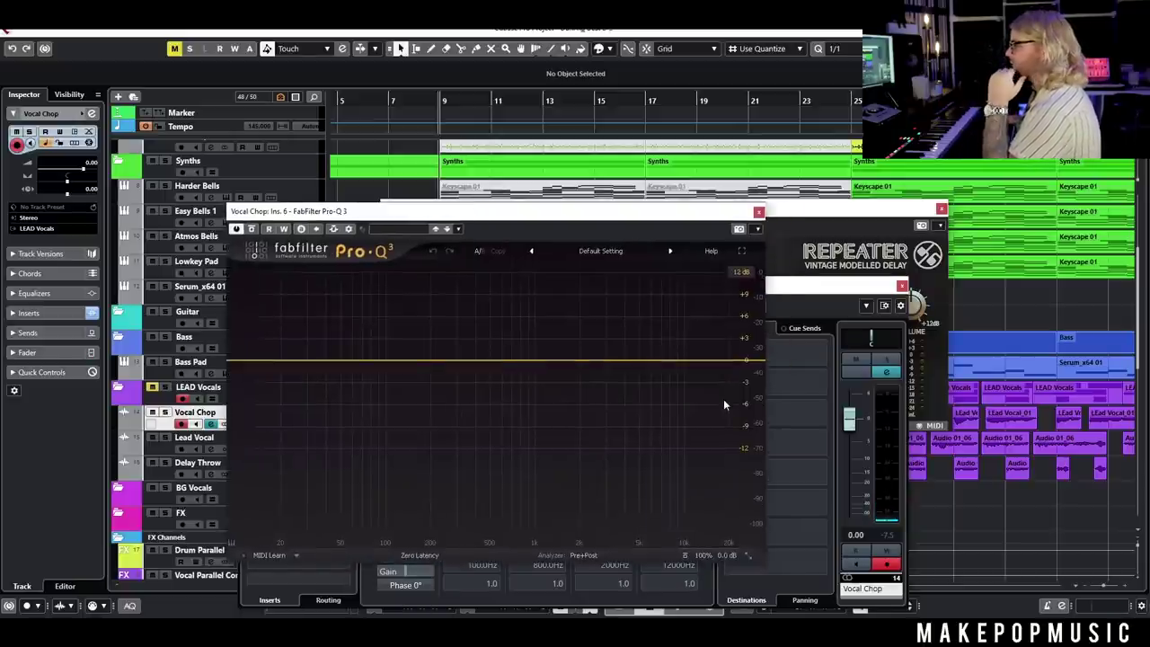
Step: Band-limit the vocal chop in Pro-Q 3 with a high cut and a low cut at about 299 Hz, and start playback
{"action": "left_click", "coordinate": [728, 399]}
{"action": "left_click_drag", "start_coordinate": [729, 399], "coordinate": [536, 351]}
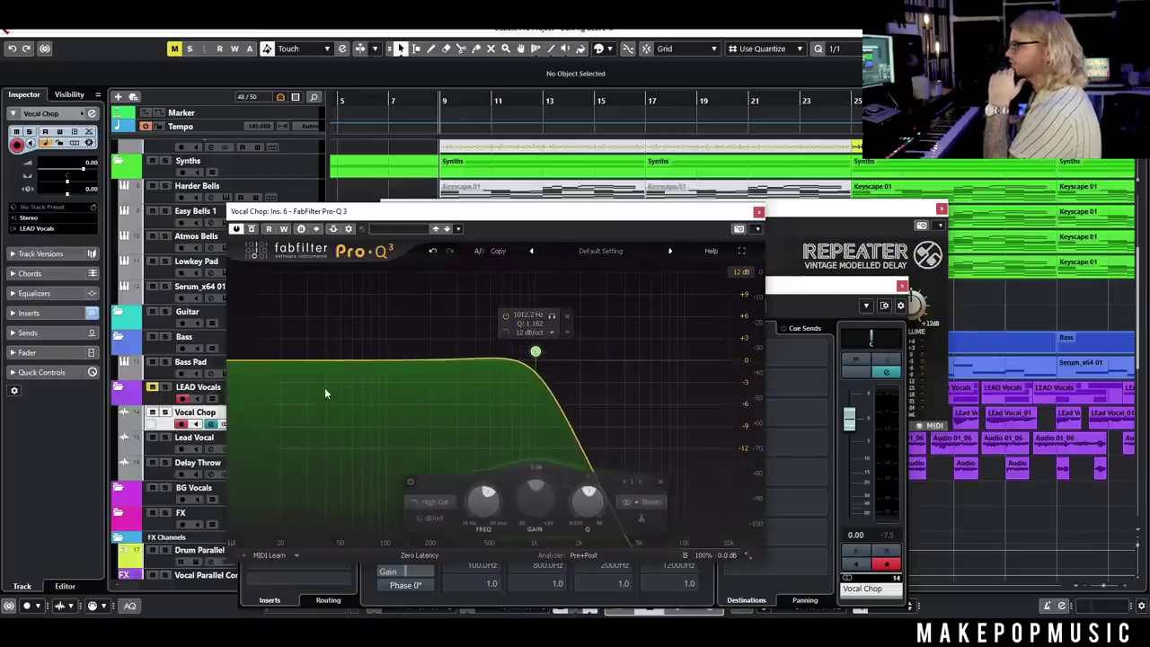
{"action": "left_click", "coordinate": [232, 380]}
{"action": "left_click_drag", "start_coordinate": [233, 360], "coordinate": [456, 358]}
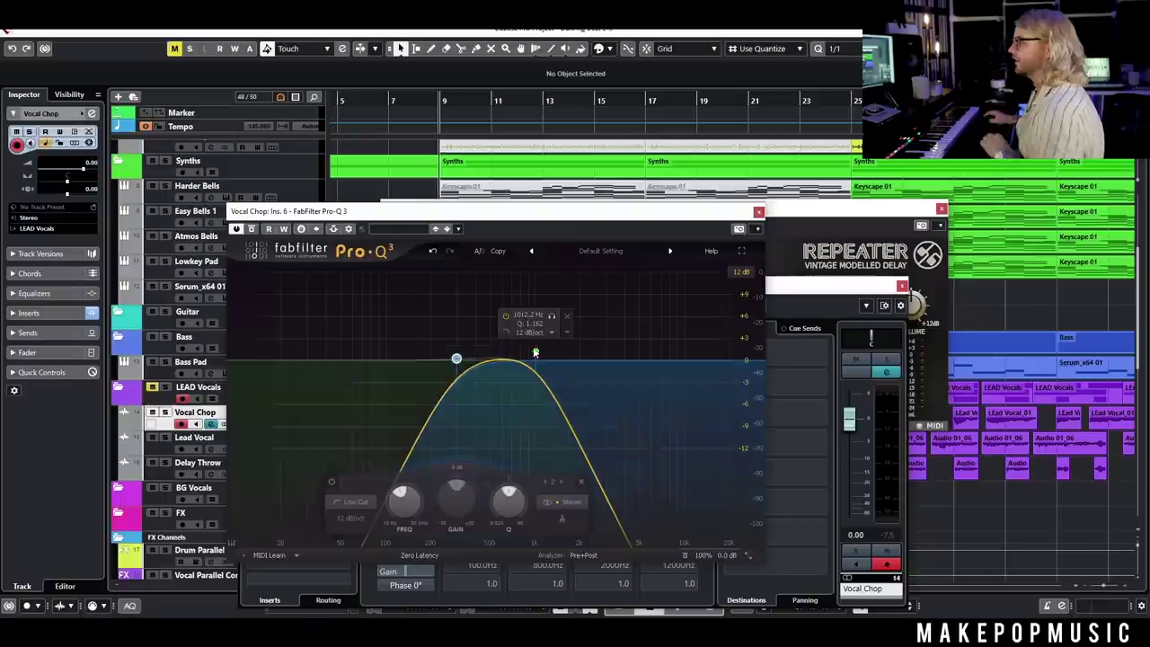
{"action": "left_click_drag", "start_coordinate": [535, 353], "coordinate": [578, 351]}
{"action": "key", "text": "space"}
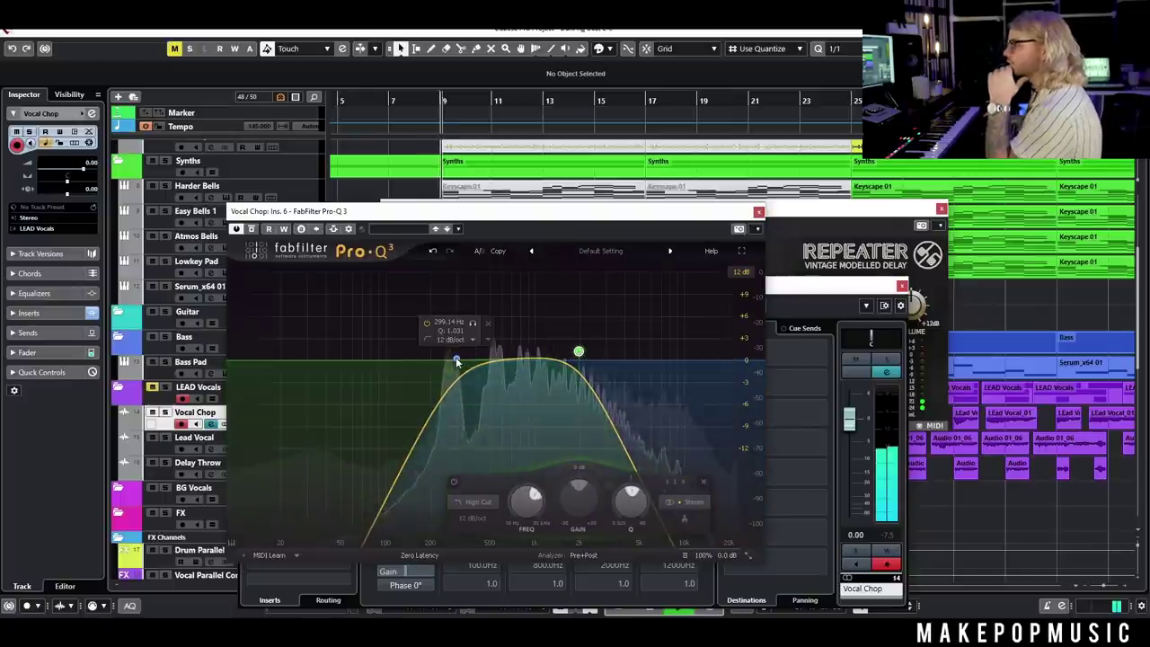
Step: Add a bell cut of about -3.2 dB near 914 Hz, raise the high cut to about 3 kHz, and close both plug-in windows
{"action": "left_click_drag", "start_coordinate": [580, 352], "coordinate": [595, 351]}
{"action": "left_click", "coordinate": [528, 383]}
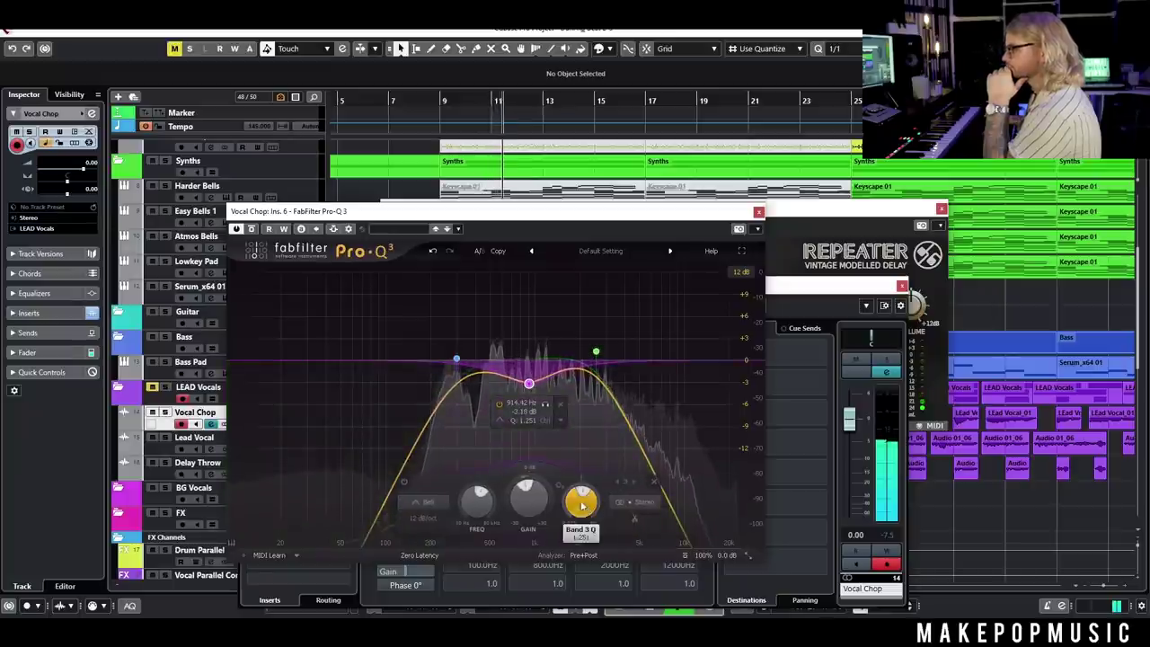
{"action": "left_click_drag", "start_coordinate": [595, 351], "coordinate": [607, 351]}
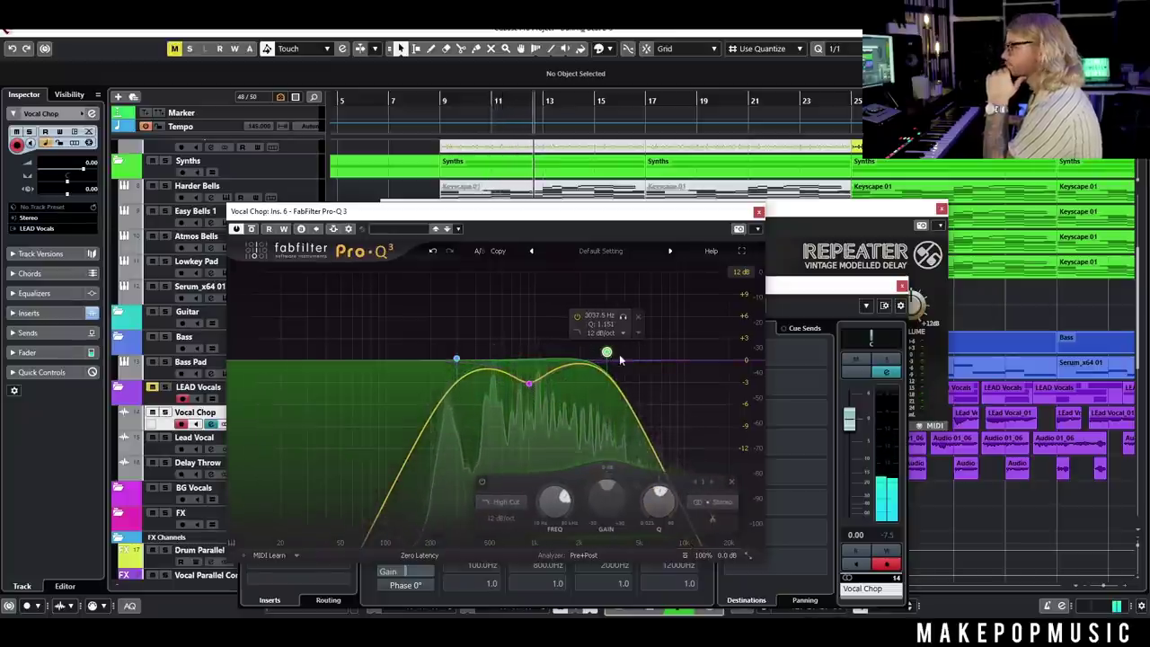
{"action": "left_click", "coordinate": [758, 213]}
{"action": "left_click", "coordinate": [941, 209]}
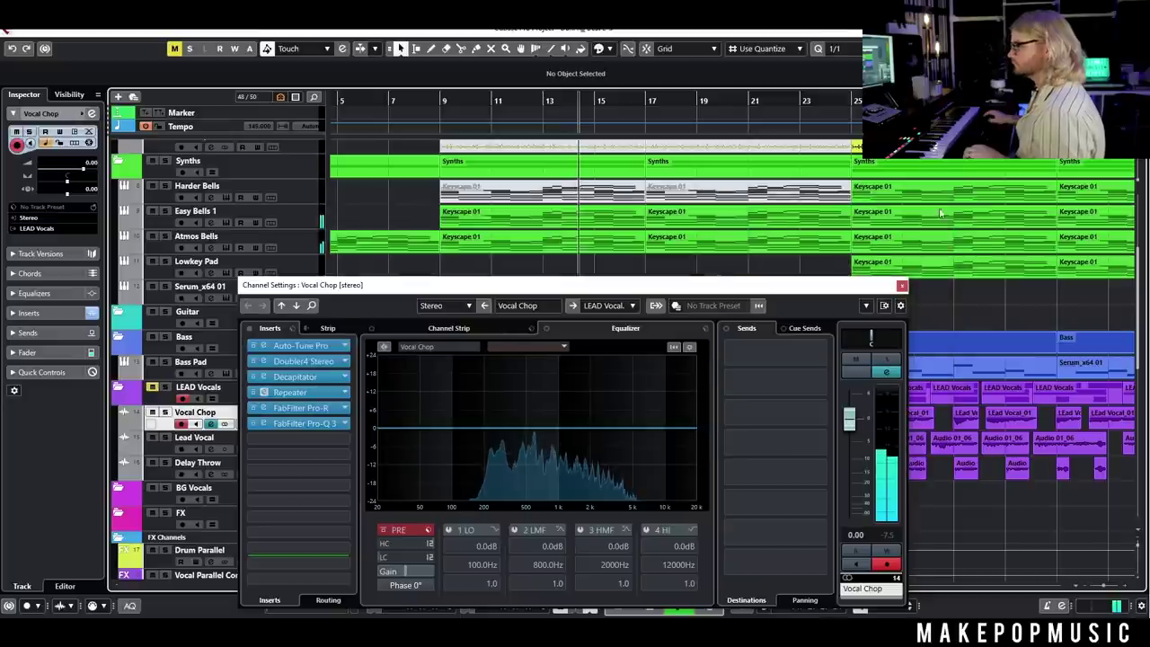
Step: Load the Kickstart-64bit sidechain plug-in in the seventh insert slot
{"action": "left_click", "coordinate": [312, 438]}
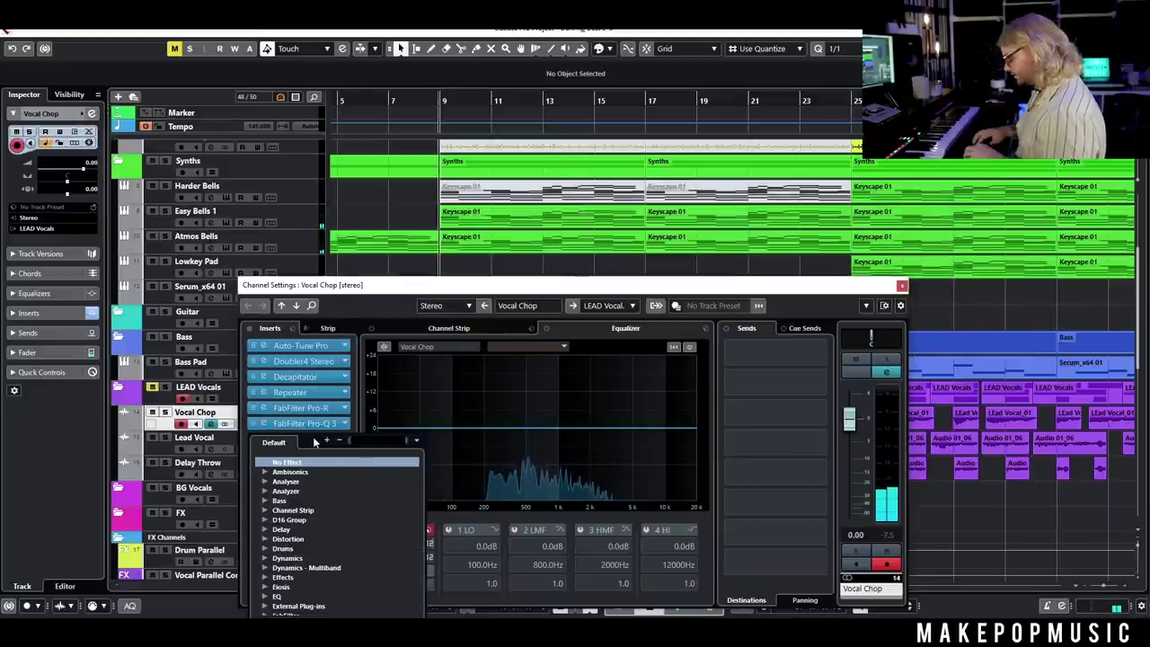
{"action": "type", "text": "kick"}
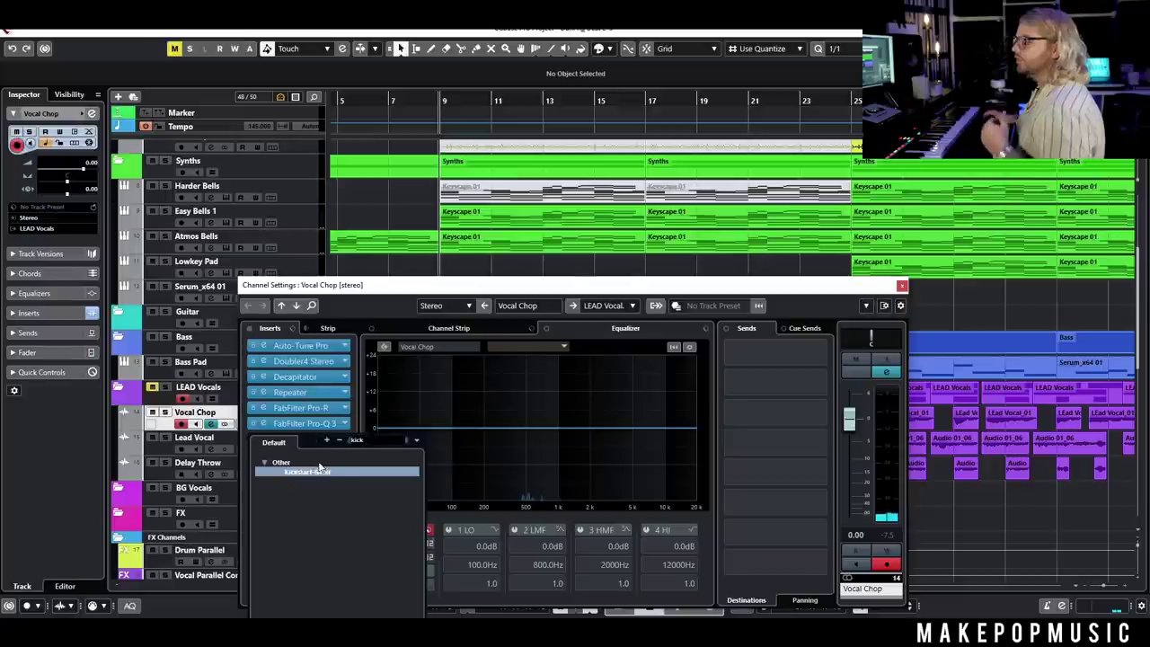
{"action": "left_click", "coordinate": [336, 472]}
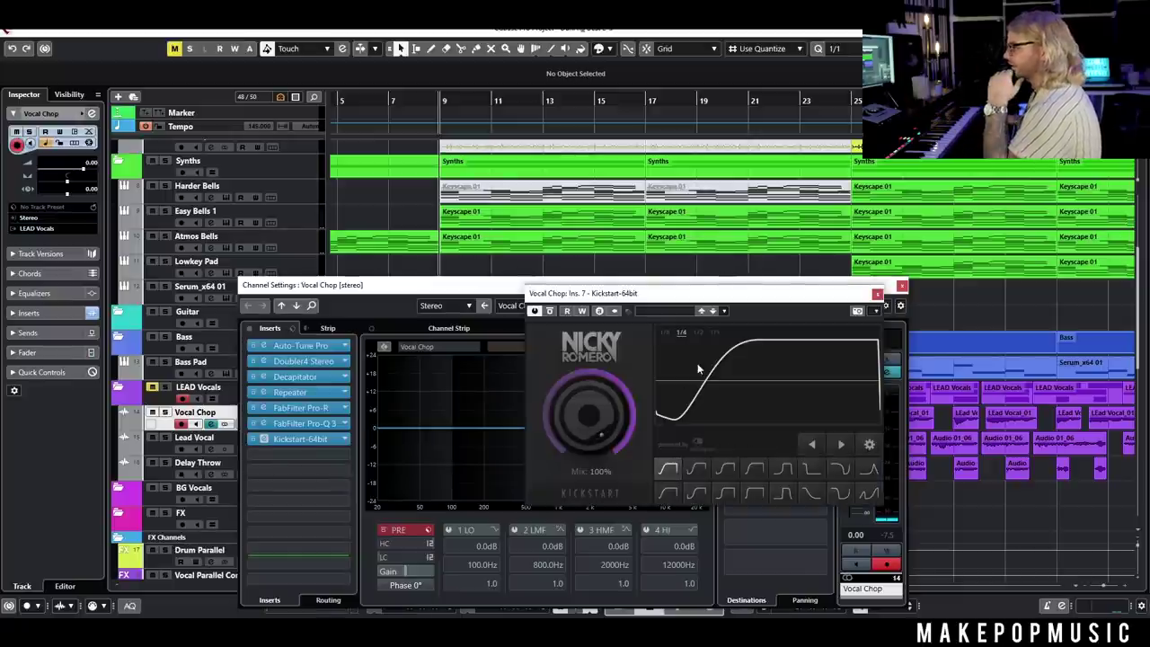
Step: Choose Kickstart's third ducking curve at the 1/2 rate, audition it with playback, and close the plug-in
{"action": "left_click", "coordinate": [730, 470]}
{"action": "key", "text": "space"}
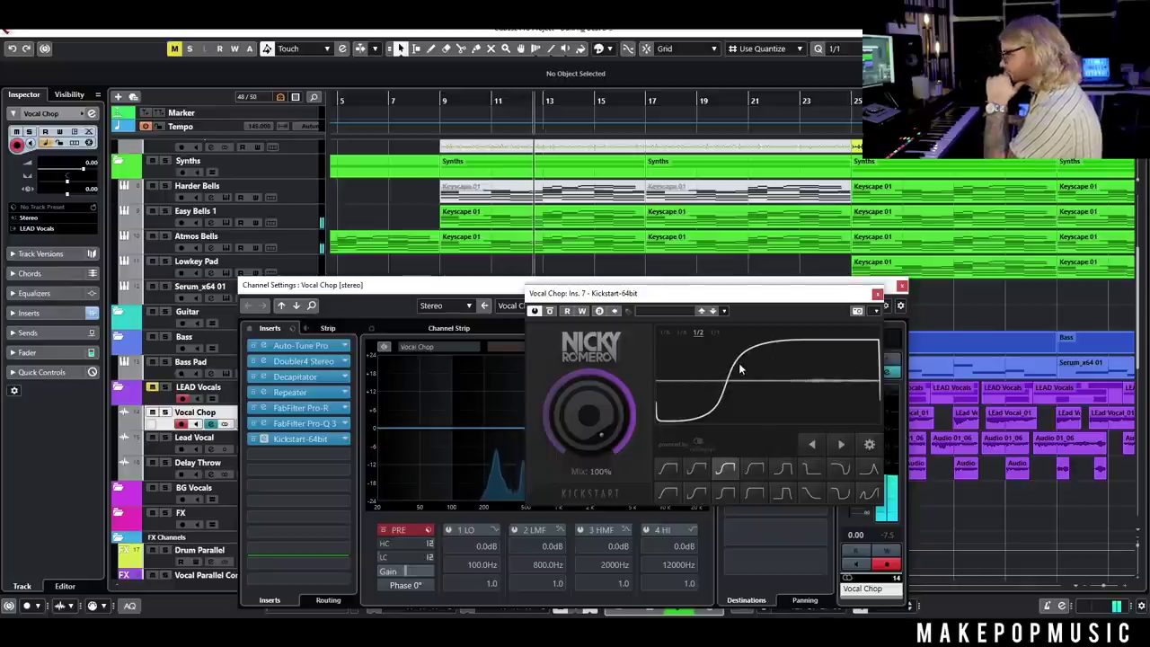
{"action": "key", "text": "space"}
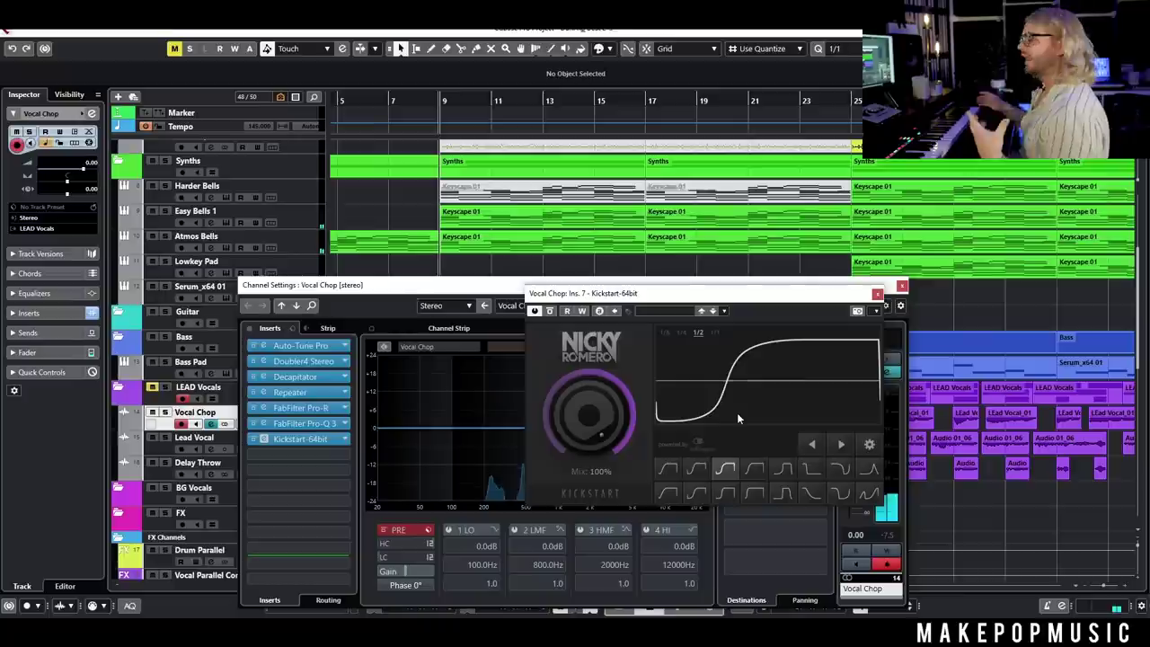
{"action": "left_click", "coordinate": [877, 294]}
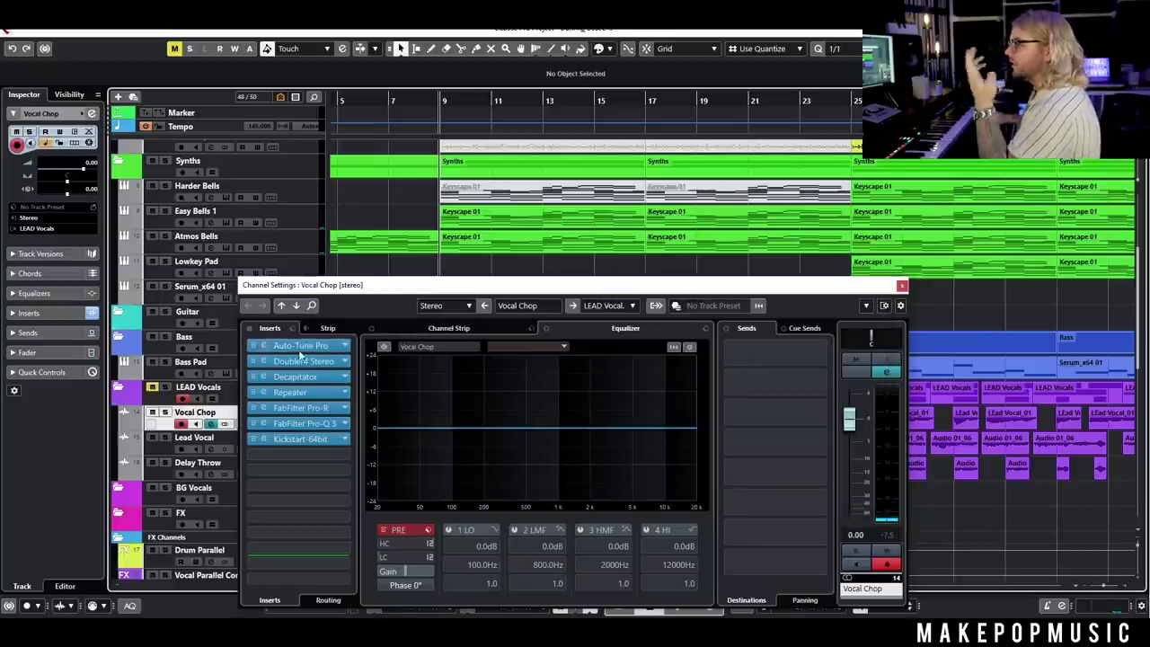
Step: Open Auto-Tune Pro on the first insert, enable formant correction and raise the throat length above 100
{"action": "left_click", "coordinate": [301, 346]}
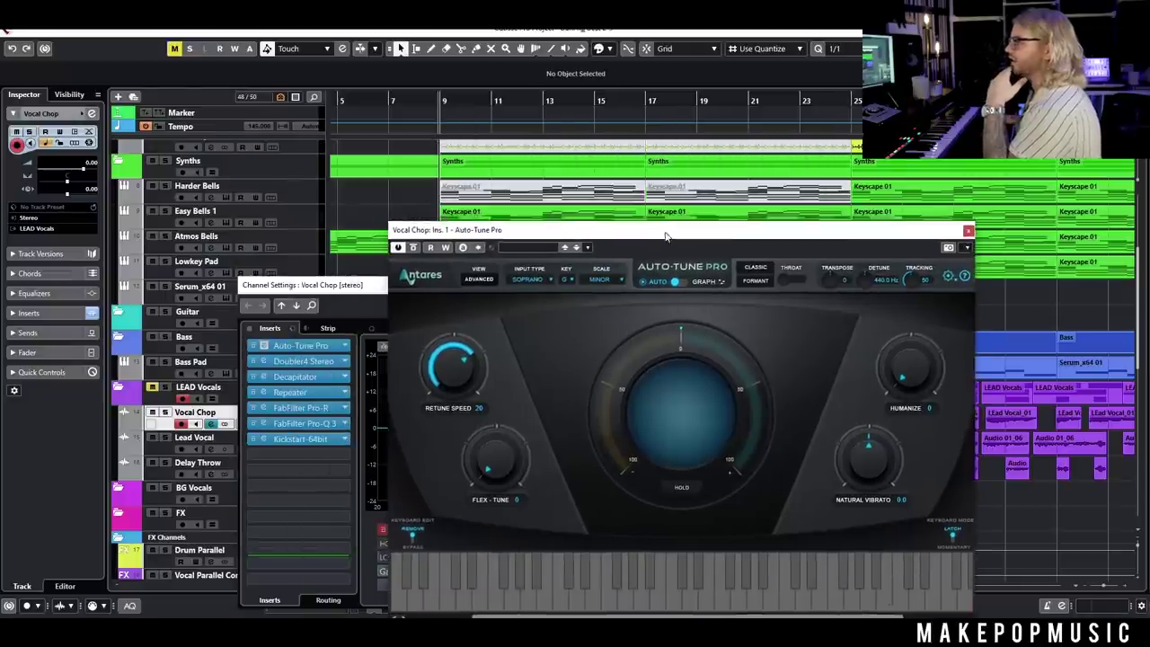
{"action": "left_click_drag", "start_coordinate": [666, 236], "coordinate": [662, 233]}
{"action": "left_click", "coordinate": [753, 279]}
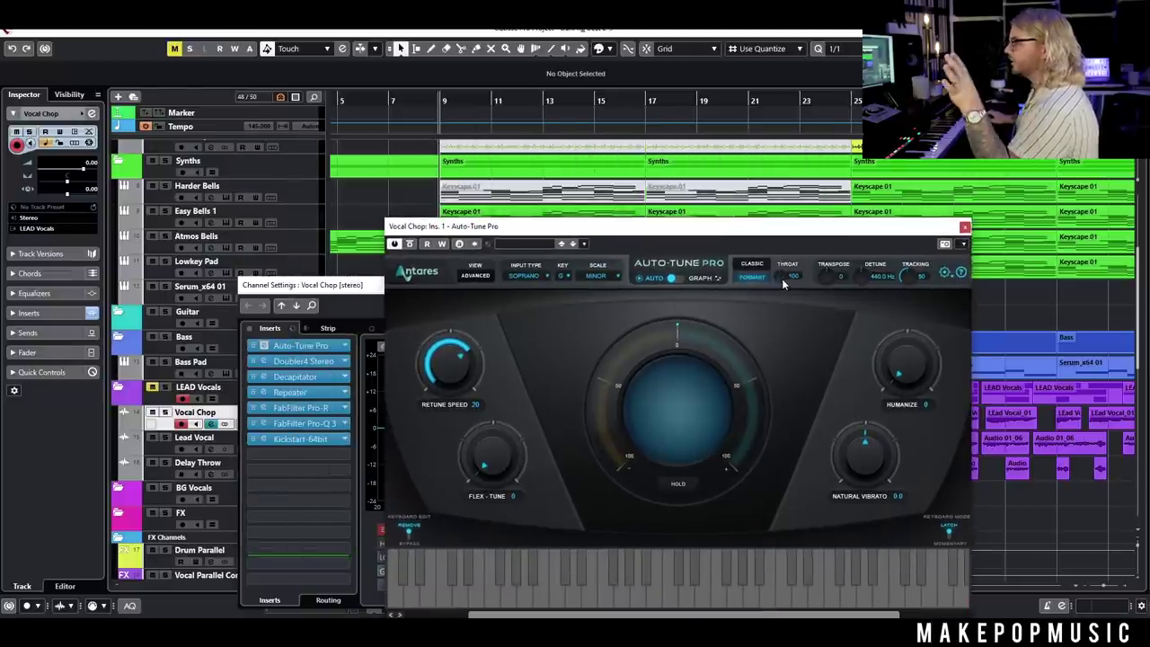
{"action": "left_click_drag", "start_coordinate": [775, 280], "coordinate": [777, 276]}
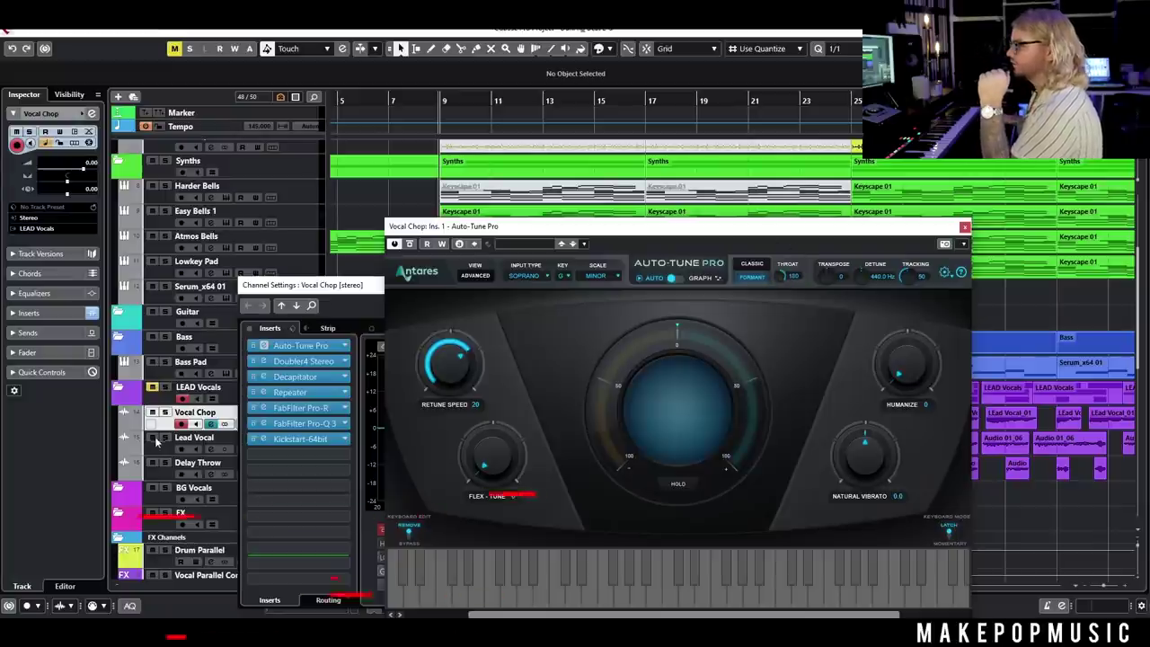
Step: Solo Vocal Chop, bypass every insert except Auto-Tune Pro, and play back the chop to audition the formant effect
{"action": "key", "text": "s"}
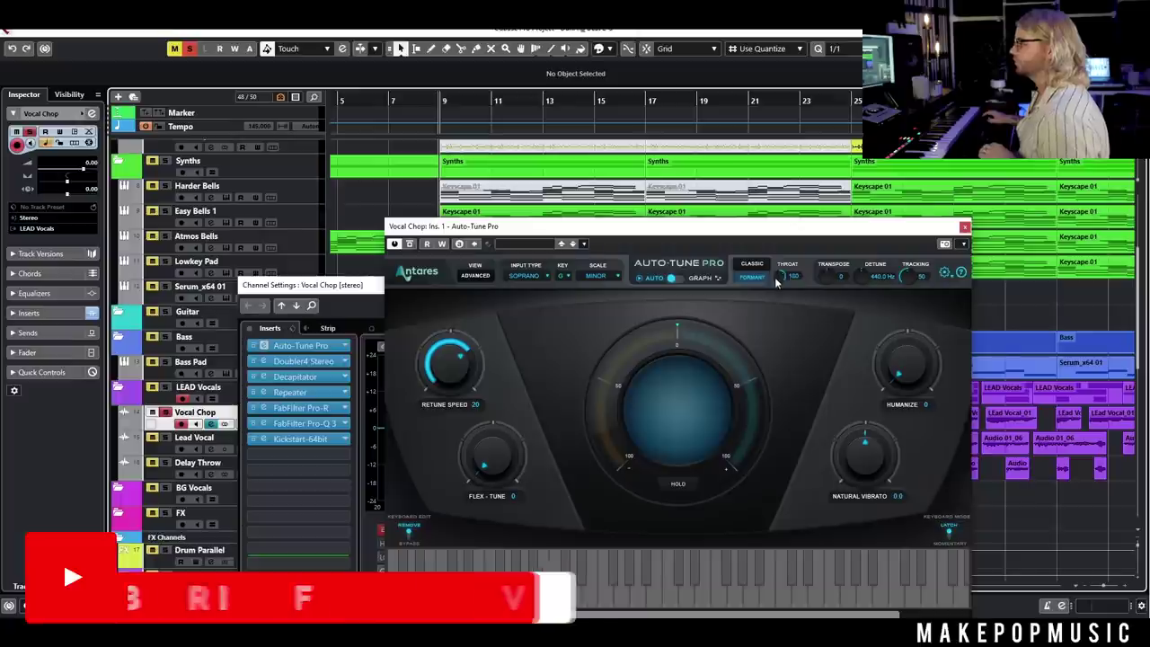
{"action": "left_click", "coordinate": [249, 329]}
{"action": "left_click", "coordinate": [258, 347]}
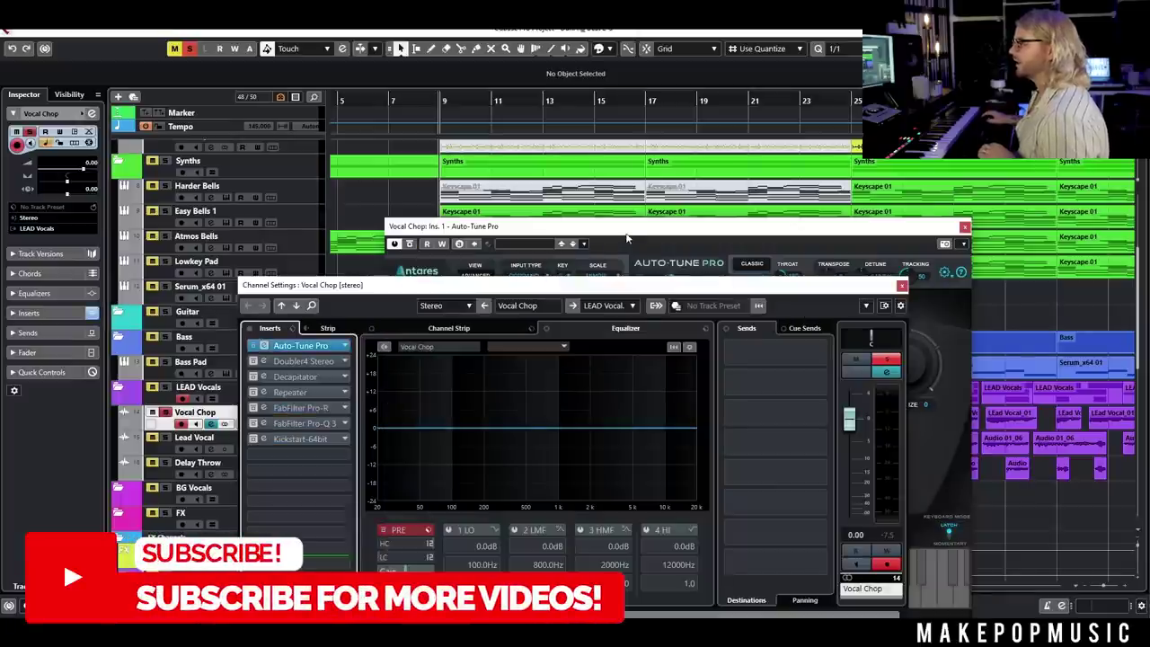
{"action": "key", "text": "space"}
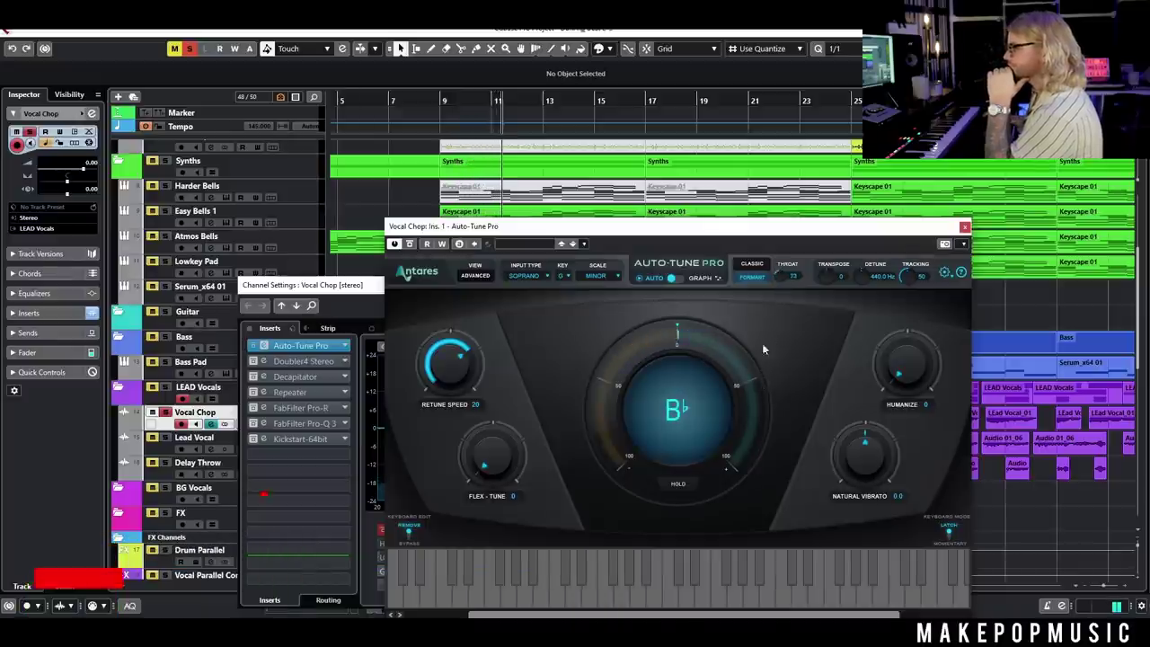
Step: Raise Auto-Tune Pro's throat length to about 150, stop playback and re-enable the six bypassed inserts on Vocal Chop
{"action": "left_click_drag", "start_coordinate": [779, 276], "coordinate": [780, 241]}
{"action": "key", "text": "space"}
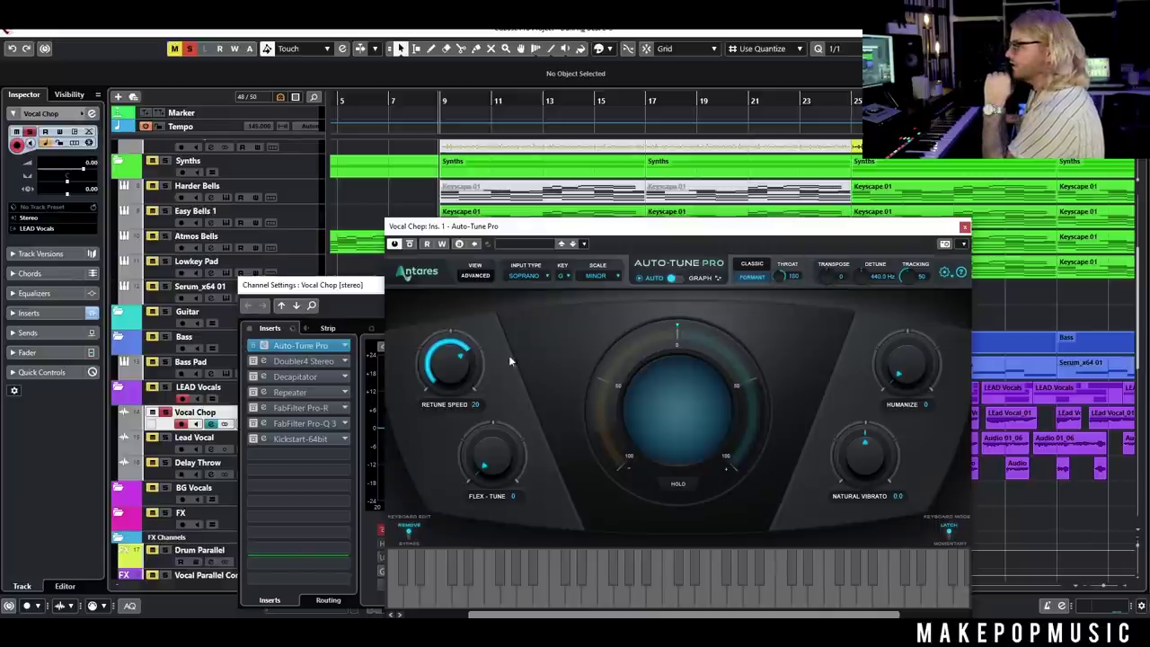
{"action": "left_click", "coordinate": [254, 360]}
{"action": "left_click", "coordinate": [254, 376]}
{"action": "left_click_drag", "start_coordinate": [252, 395], "coordinate": [253, 445]}
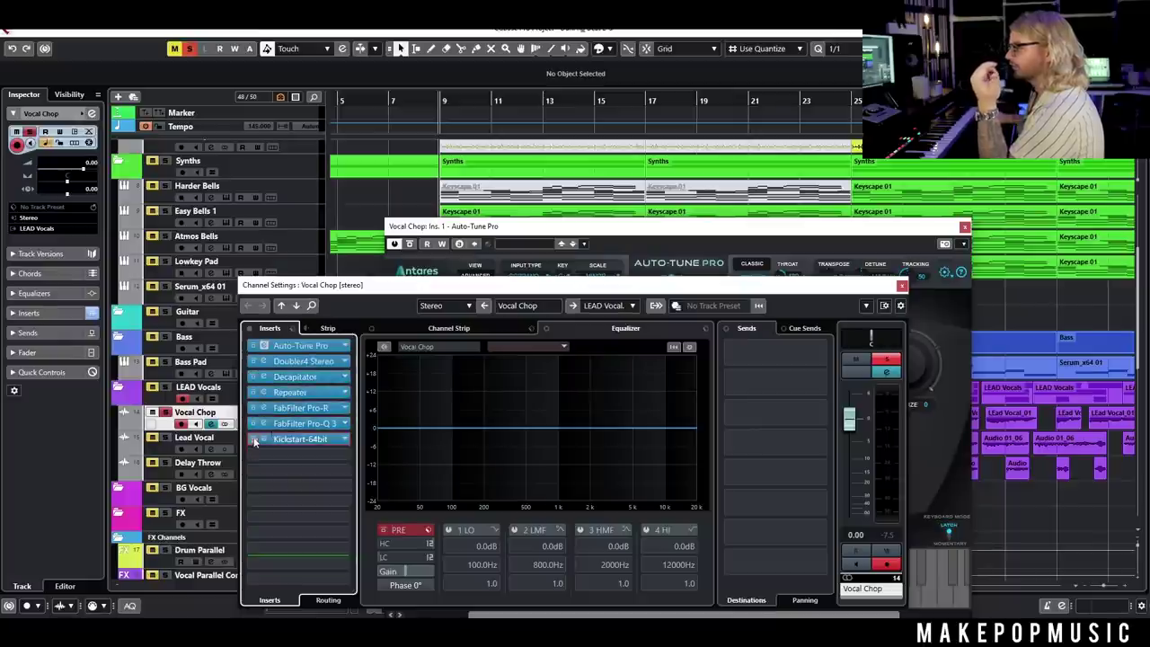
Step: Vary Auto-Tune Pro's throat length while the full insert chain plays, leave it at about 156, and close the plug-in
{"action": "left_click", "coordinate": [636, 241]}
{"action": "left_click_drag", "start_coordinate": [778, 301], "coordinate": [780, 288]}
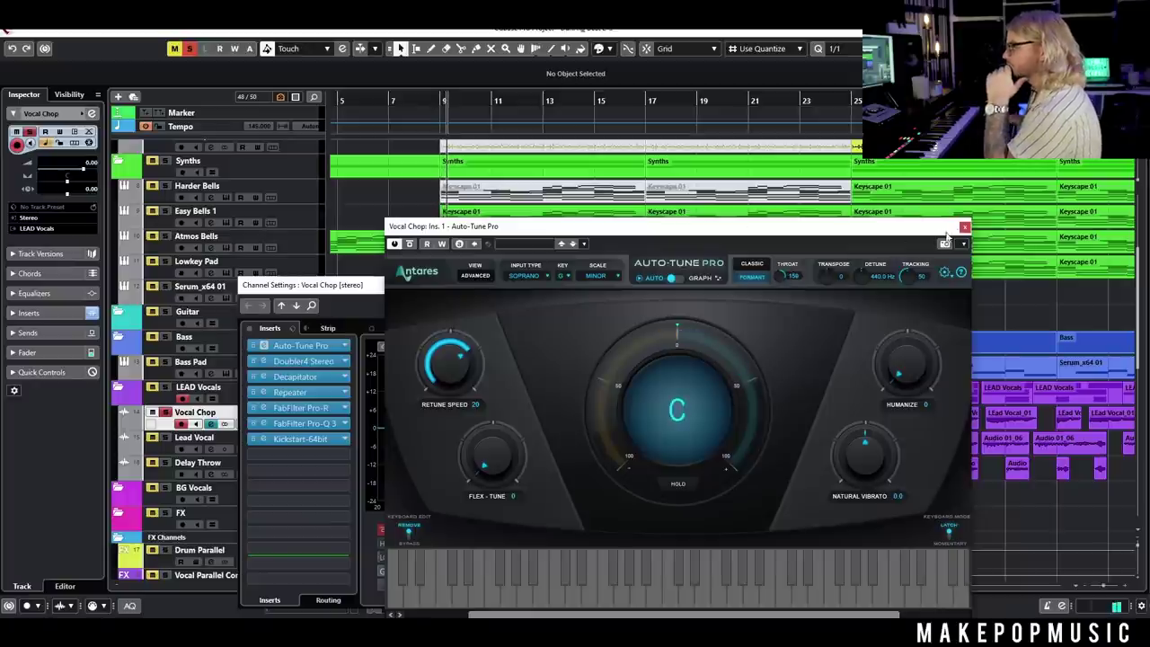
{"action": "double_click", "coordinate": [781, 278]}
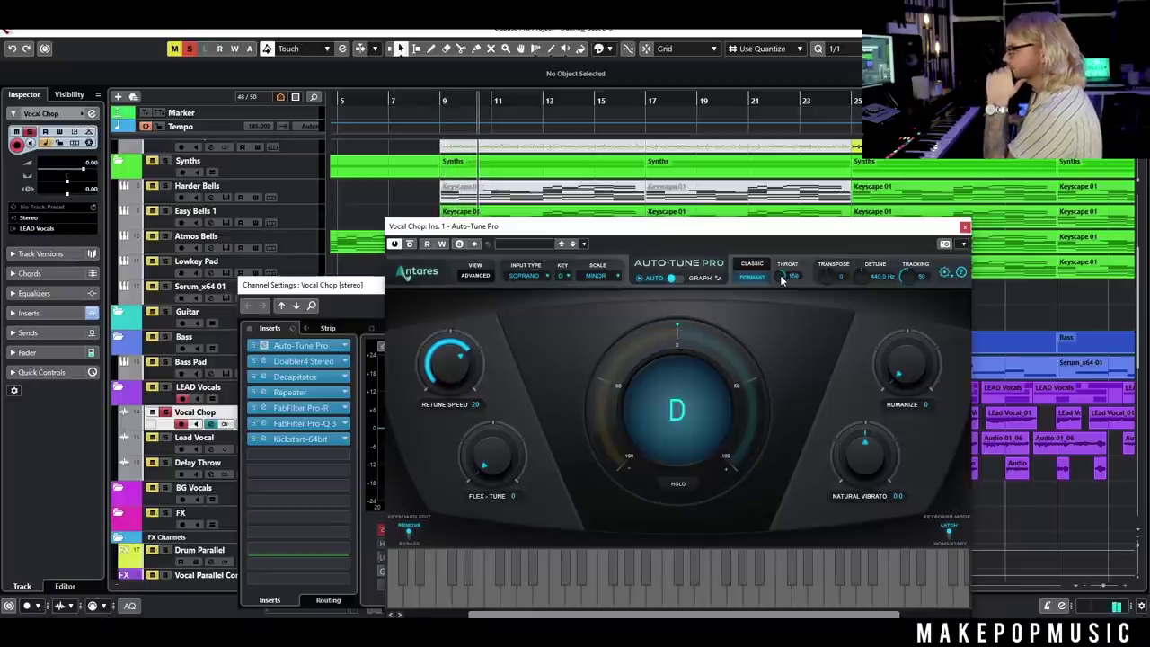
{"action": "left_click_drag", "start_coordinate": [779, 282], "coordinate": [792, 254]}
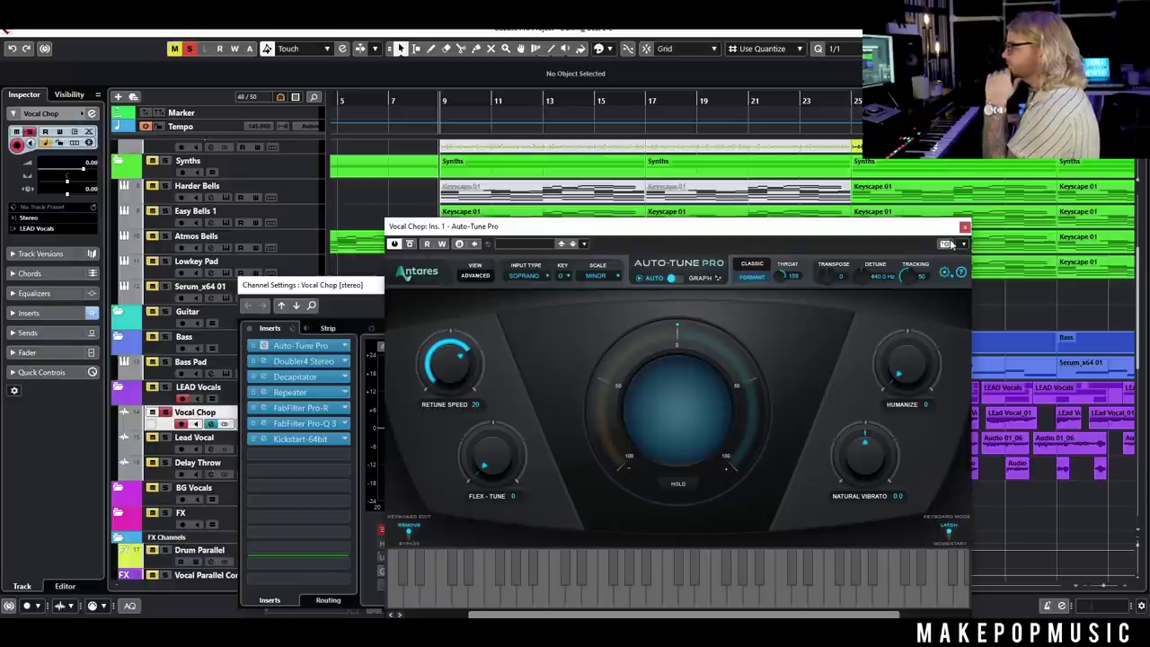
{"action": "left_click", "coordinate": [964, 227]}
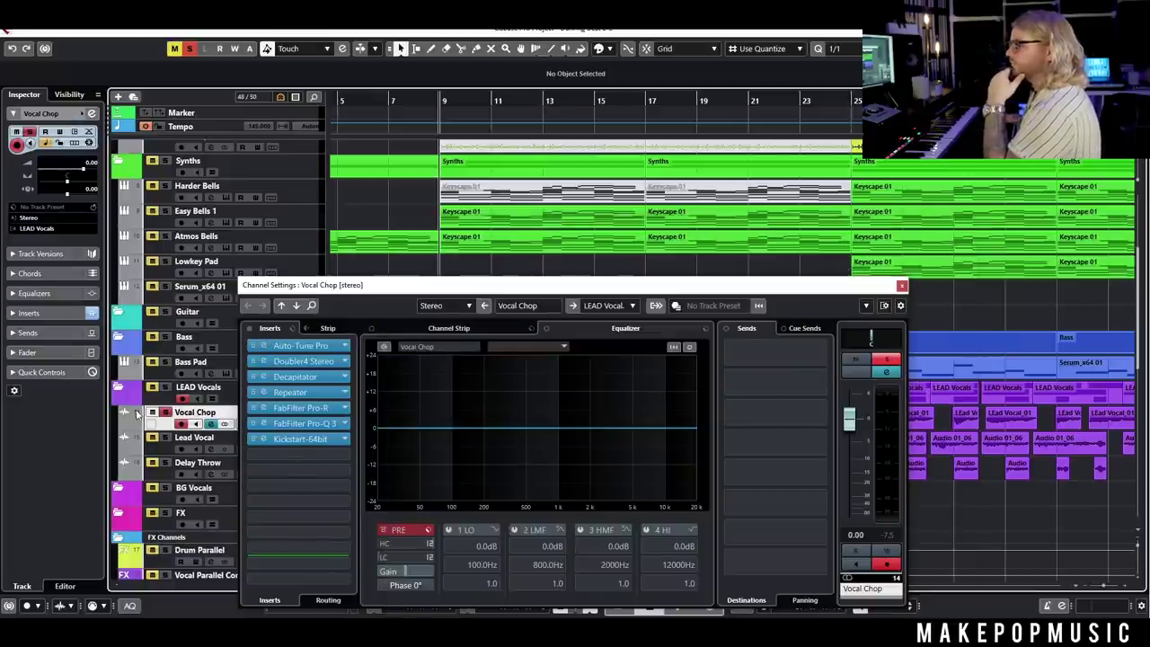
Step: Unsolo Vocal Chop, close its channel settings and briefly play the full mix from bar 9
{"action": "left_click", "coordinate": [165, 412]}
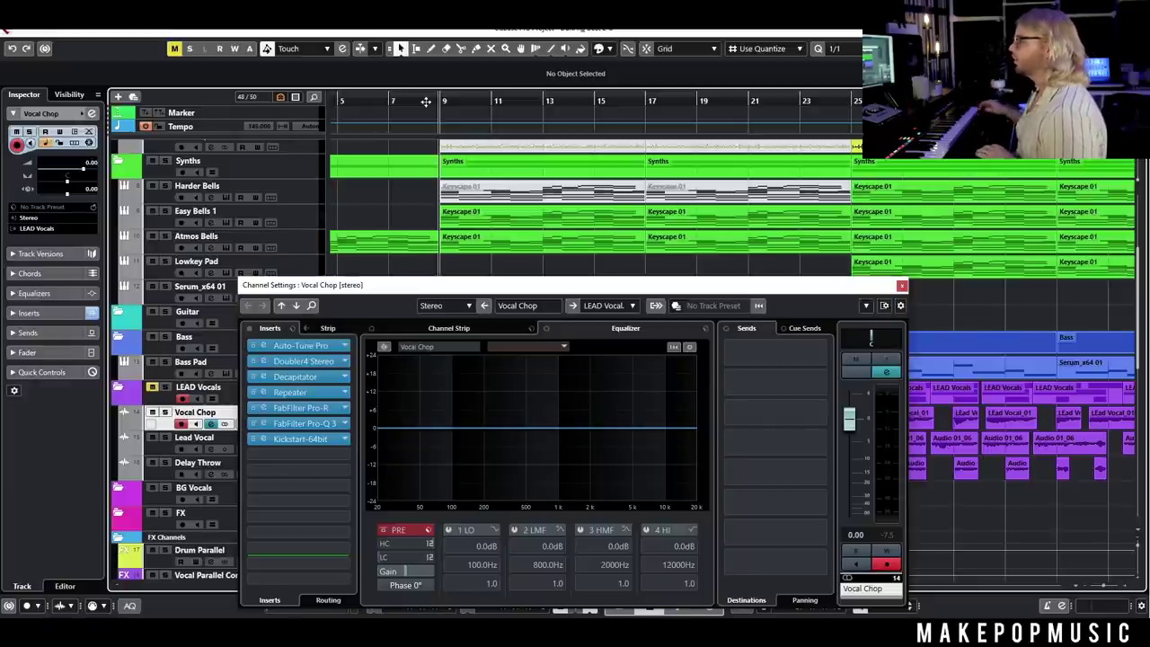
{"action": "left_click", "coordinate": [901, 285]}
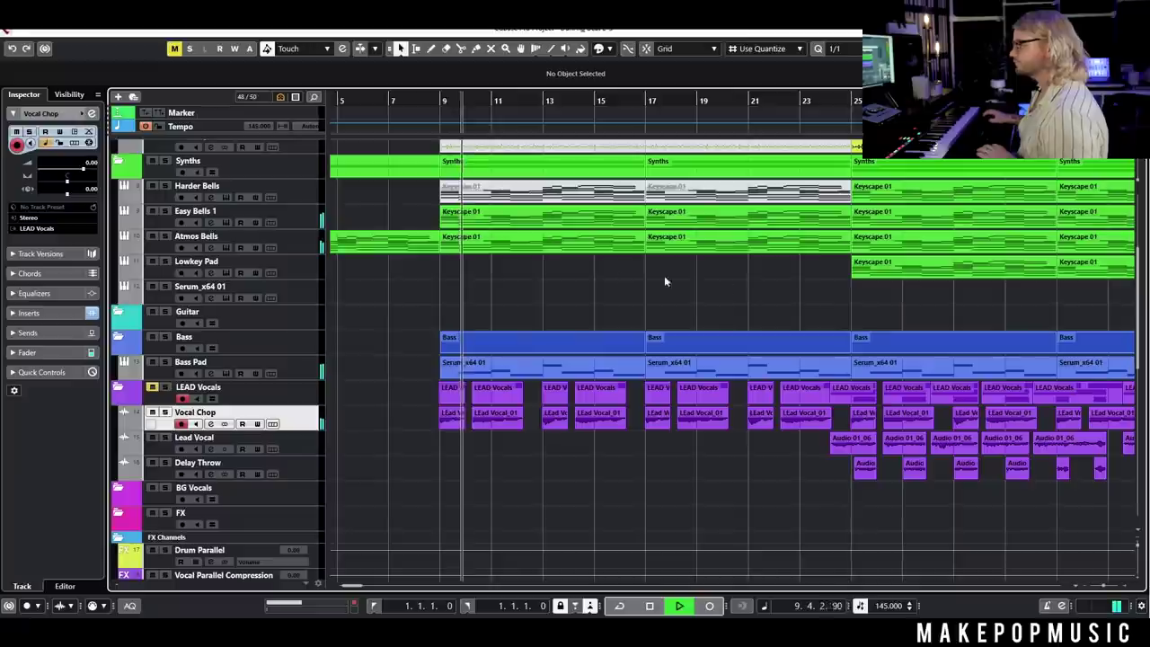
{"action": "key", "text": "space"}
Step: Play the arrangement from bar 25, mute the Lead Vocal and Delay Throw tracks, and stop playback
{"action": "scroll", "coordinate": [510, 298], "scroll_direction": "up", "scroll_amount": 4}
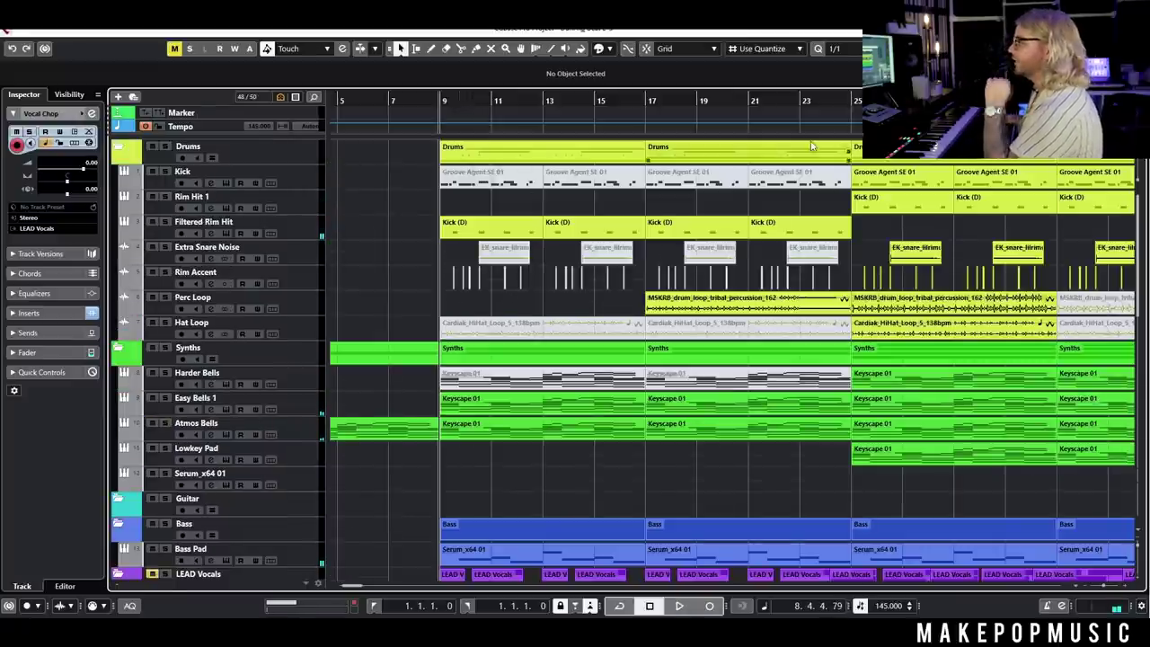
{"action": "left_click", "coordinate": [849, 99]}
{"action": "key", "text": "space"}
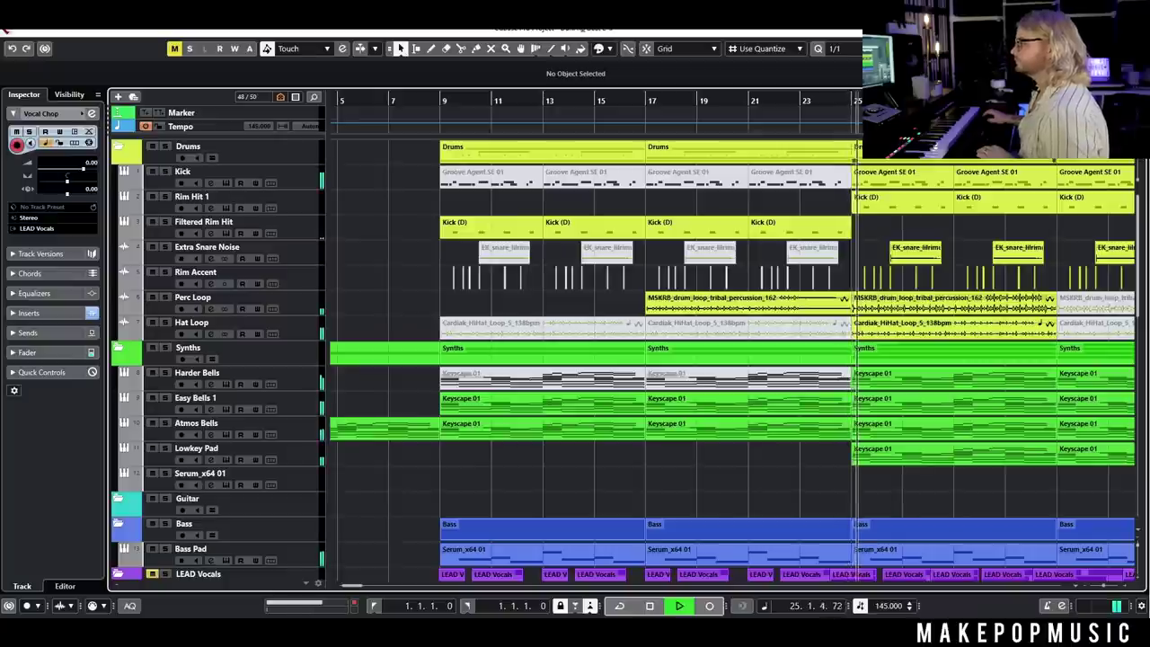
{"action": "scroll", "coordinate": [793, 222], "scroll_direction": "down", "scroll_amount": 5}
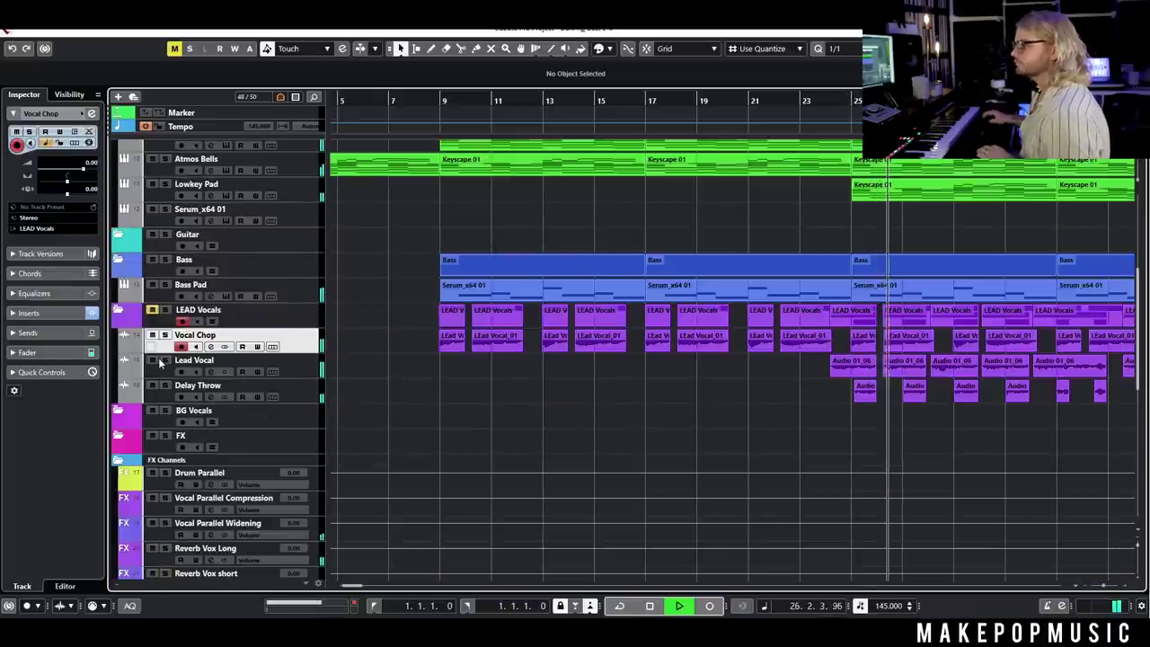
{"action": "left_click", "coordinate": [151, 395]}
{"action": "key", "text": "space"}
{"action": "scroll", "coordinate": [402, 162], "scroll_direction": "up", "scroll_amount": 5}
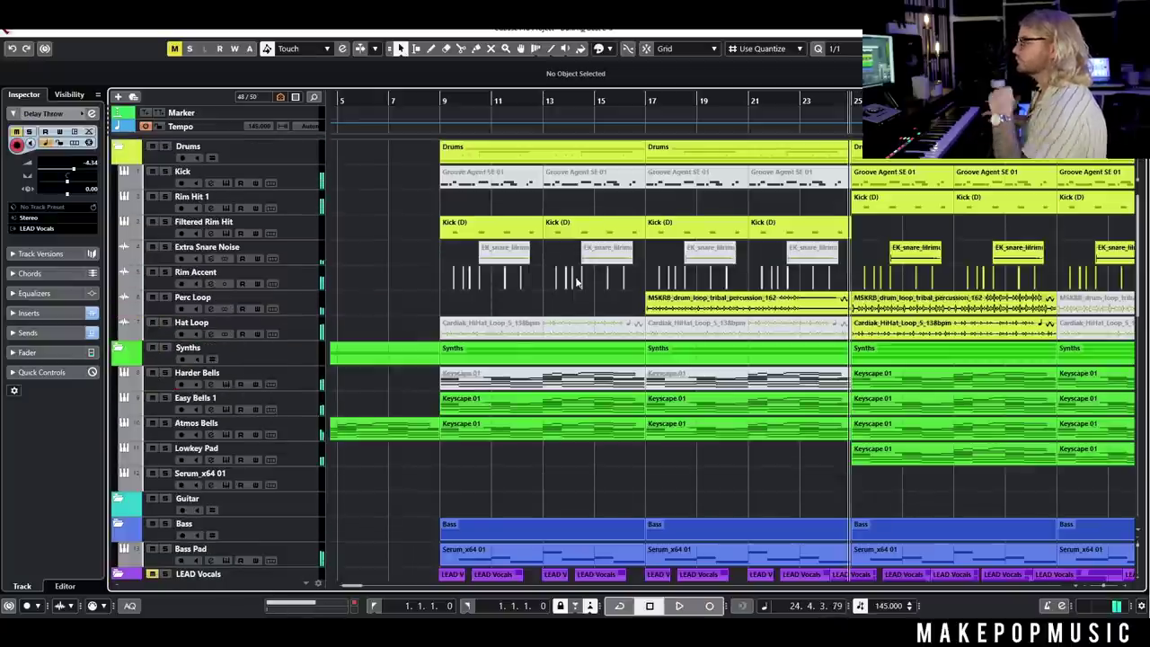
Step: Duplicate the Kick track and rename the copy "Ghost Kick SC"
{"action": "right_click", "coordinate": [302, 185]}
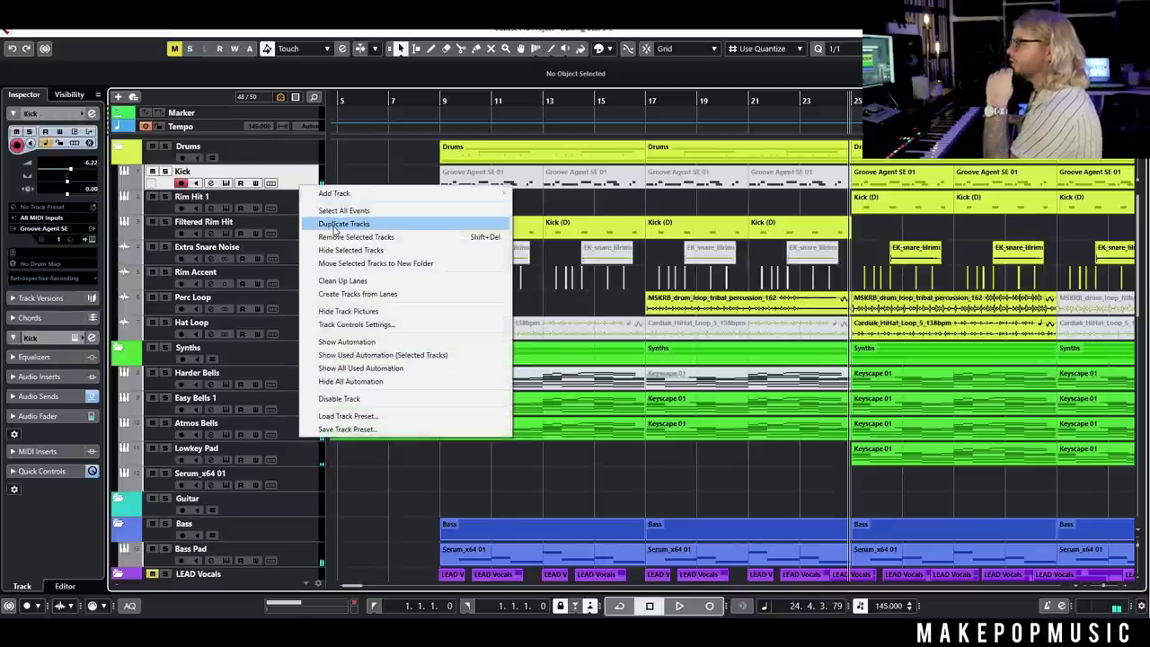
{"action": "left_click", "coordinate": [768, 218]}
{"action": "key", "text": "ctrl+shift+d"}
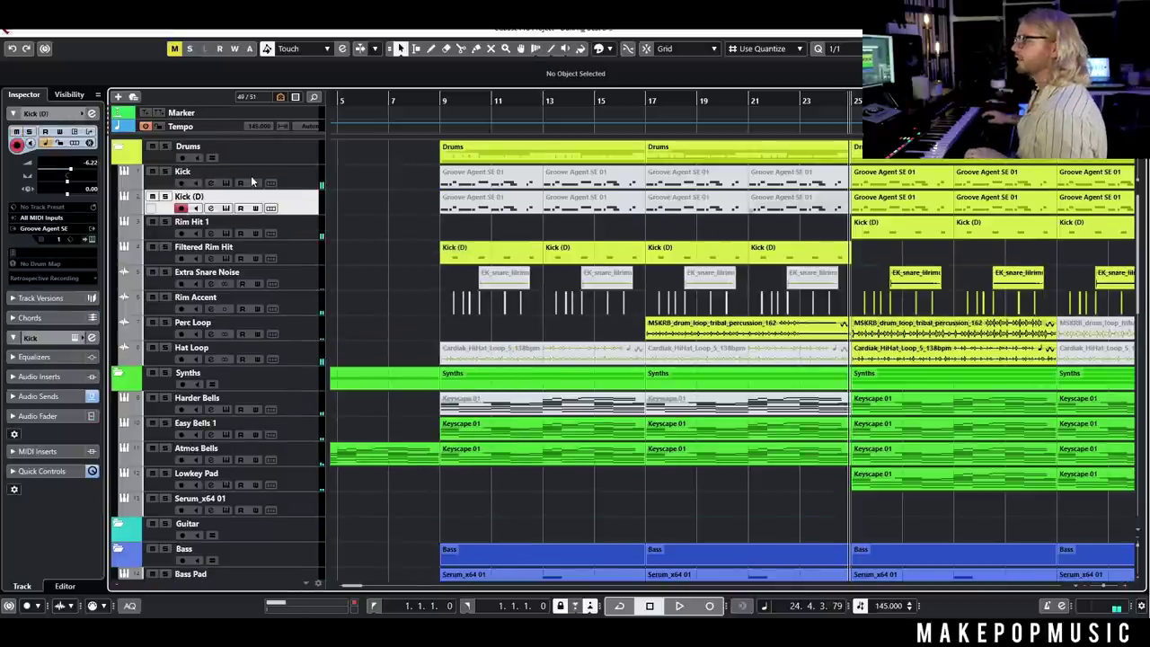
{"action": "double_click", "coordinate": [203, 197]}
{"action": "type", "text": "Ghost Kick SC"}
{"action": "key", "text": "Return"}
Step: Unmute the Ghost Kick SC parts between bars 9 and 25 and mute the track itself
{"action": "left_click_drag", "start_coordinate": [381, 200], "coordinate": [796, 208]}
{"action": "key", "text": "alt+m"}
{"action": "key", "text": "m"}
{"action": "left_click", "coordinate": [375, 220]}
Step: Remove the main output from Ghost Kick SC's channel routing, keep its side-chain sends, and close the channel settings
{"action": "left_click", "coordinate": [208, 208]}
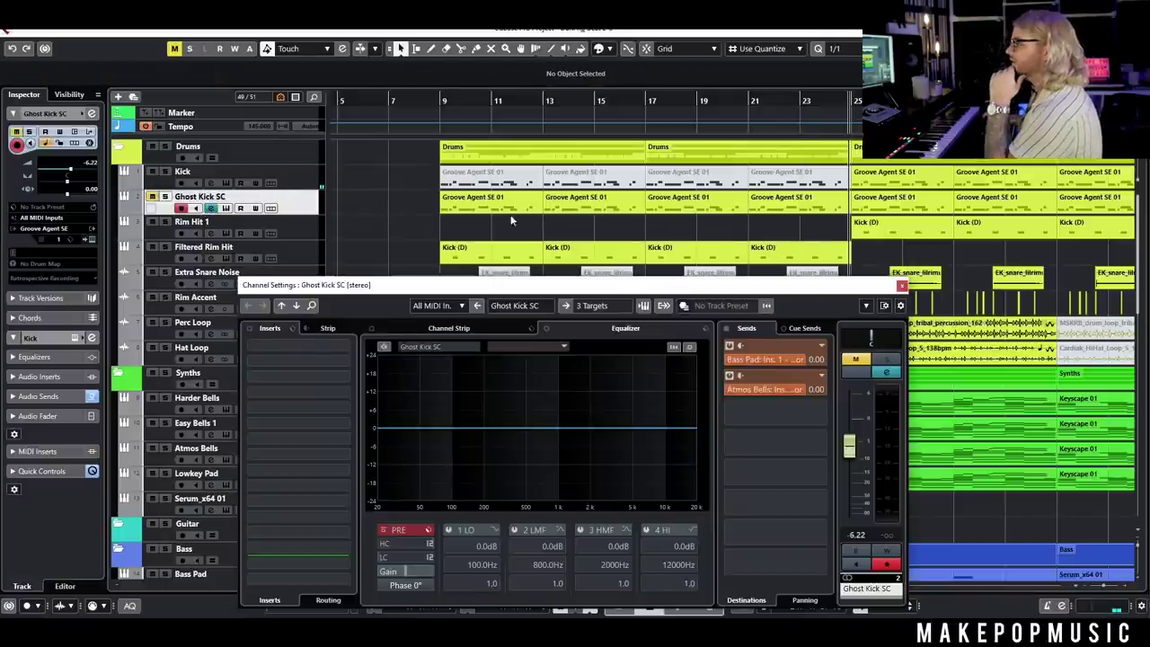
{"action": "left_click", "coordinate": [553, 303]}
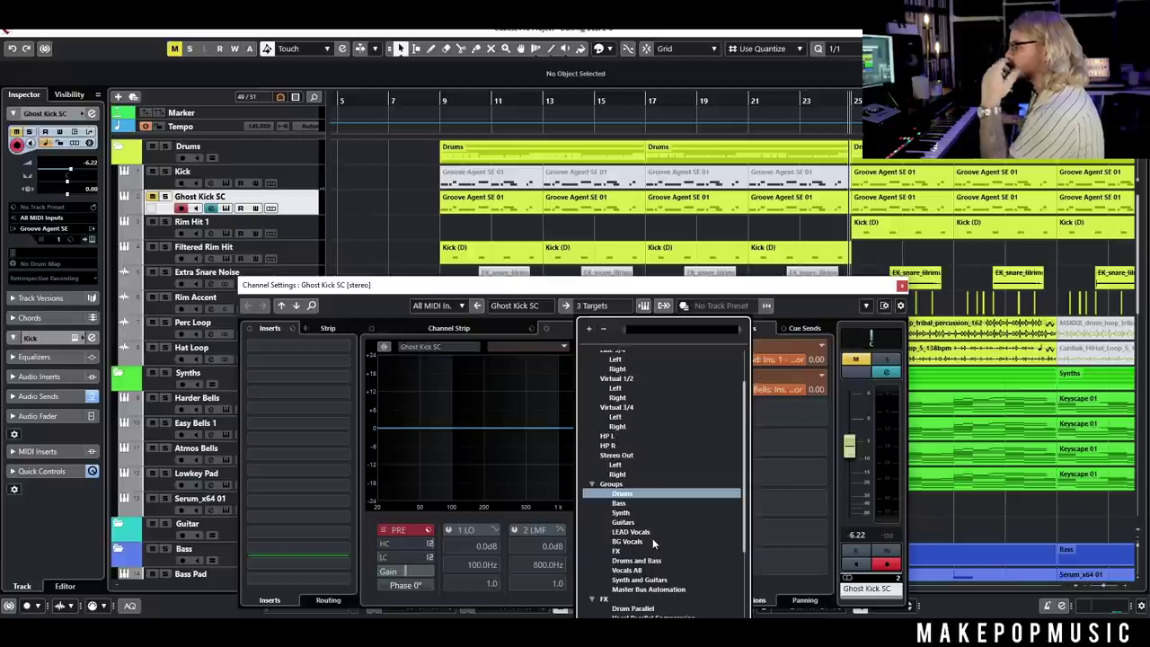
{"action": "scroll", "coordinate": [651, 440], "scroll_direction": "up", "scroll_amount": 2}
{"action": "left_click", "coordinate": [617, 368]}
{"action": "left_click", "coordinate": [607, 306]}
{"action": "left_click", "coordinate": [614, 369]}
{"action": "left_click", "coordinate": [593, 305]}
{"action": "left_click", "coordinate": [618, 363]}
{"action": "left_click", "coordinate": [901, 287]}
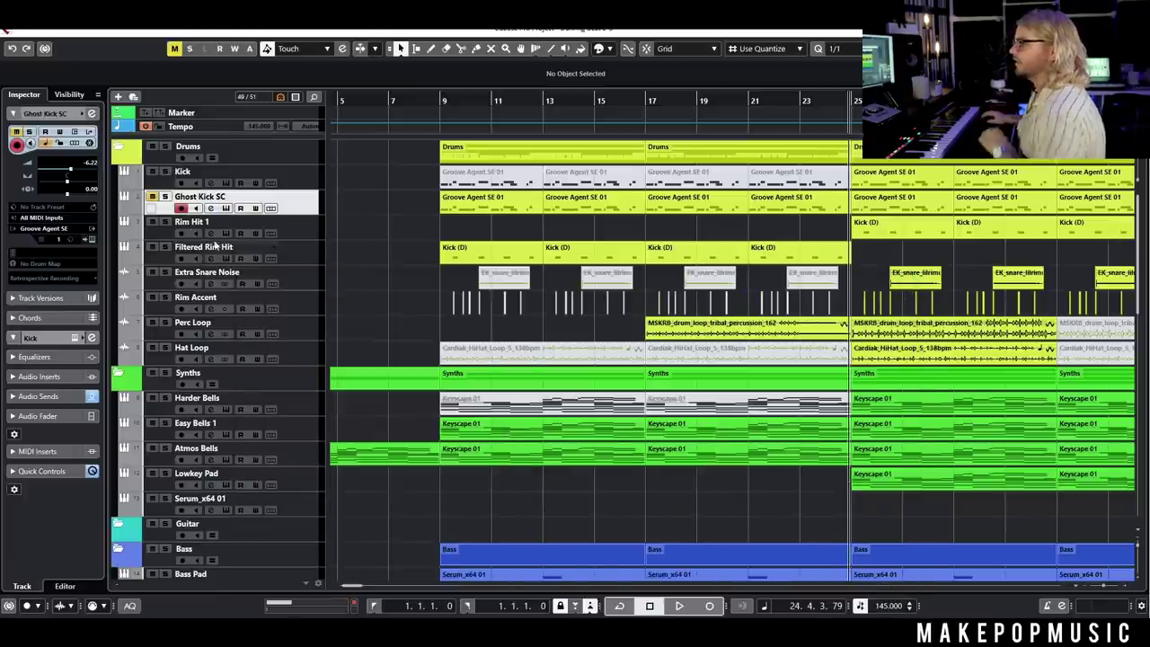
Step: Solo Ghost Kick SC, play it from bar 9 and check its sends and level in the channel settings
{"action": "left_click", "coordinate": [165, 196]}
{"action": "key", "text": "space"}
{"action": "left_click", "coordinate": [435, 100]}
{"action": "key", "text": "space"}
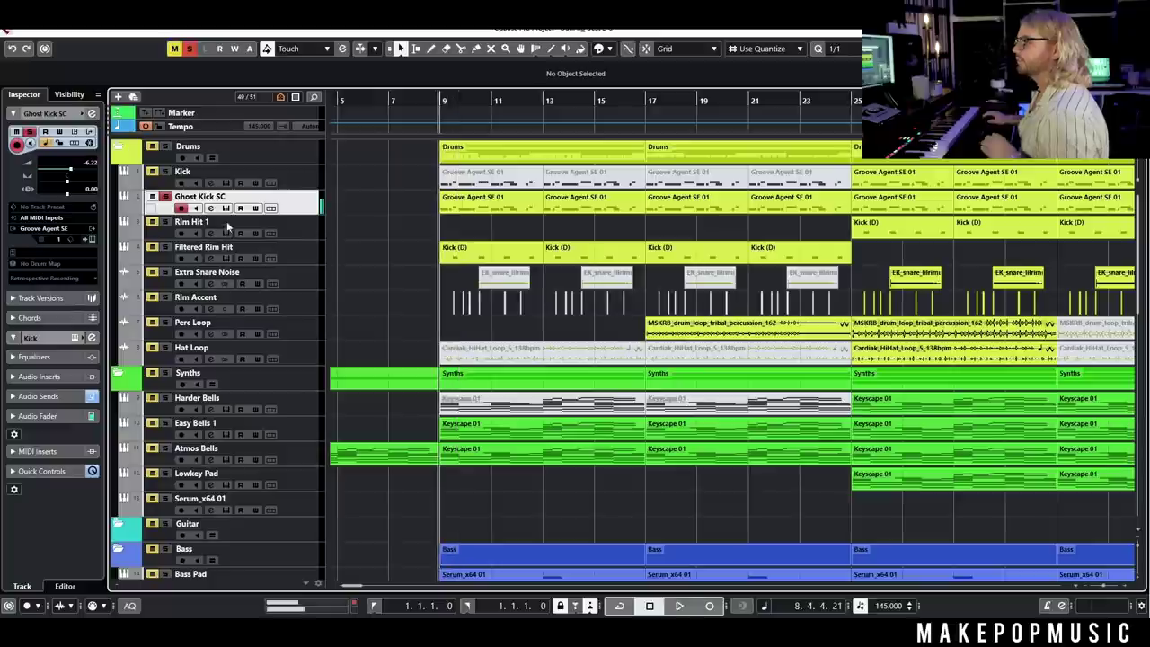
{"action": "left_click", "coordinate": [210, 207]}
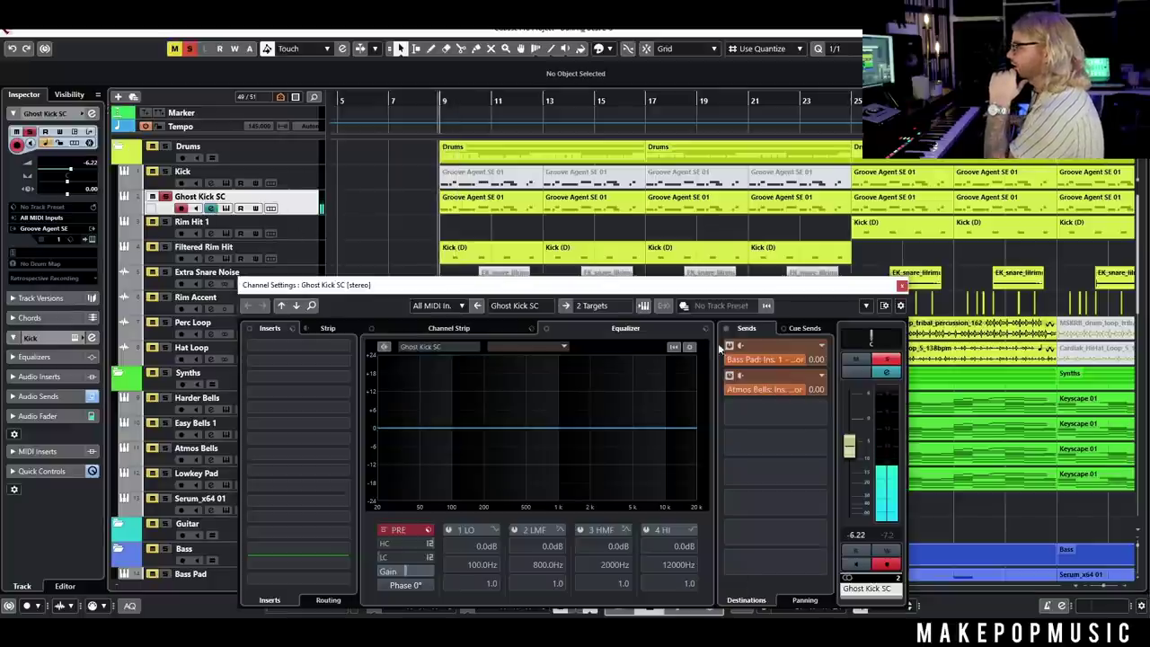
{"action": "left_click", "coordinate": [901, 286]}
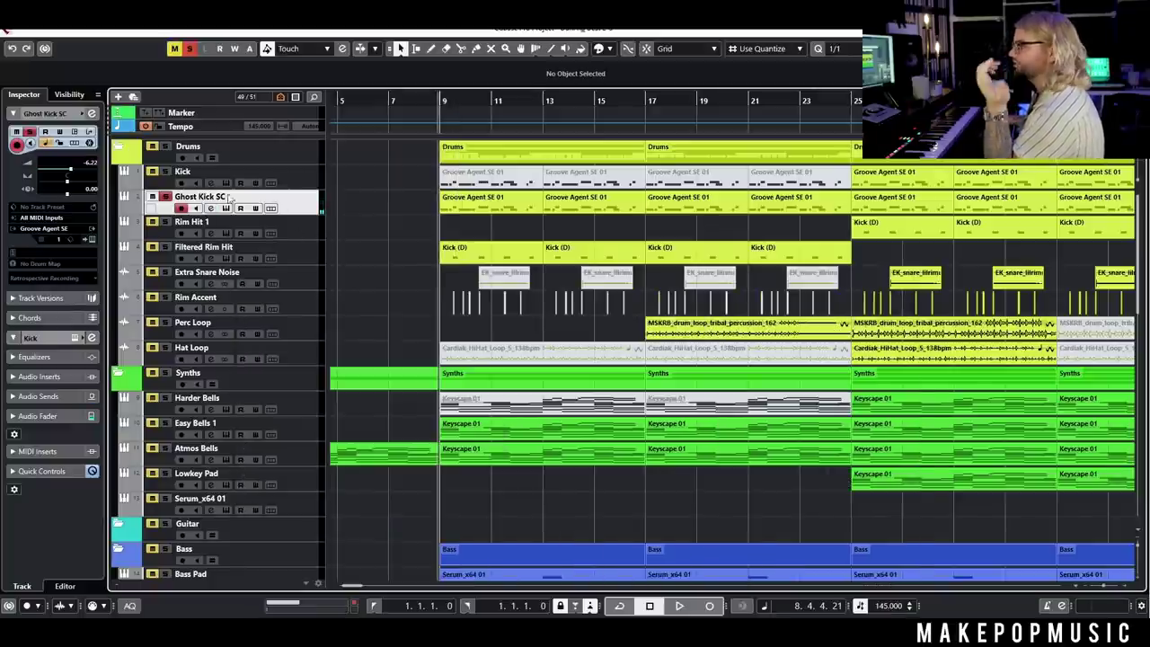
{"action": "scroll", "coordinate": [545, 238], "scroll_direction": "down", "scroll_amount": 3}
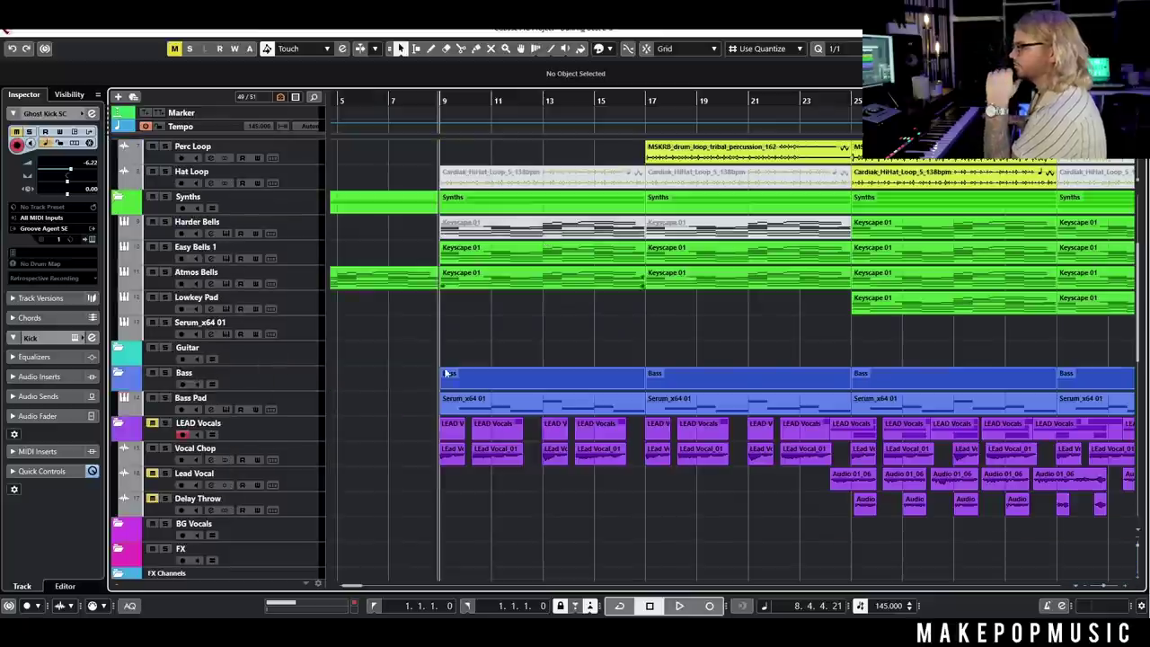
{"action": "left_click", "coordinate": [272, 459]}
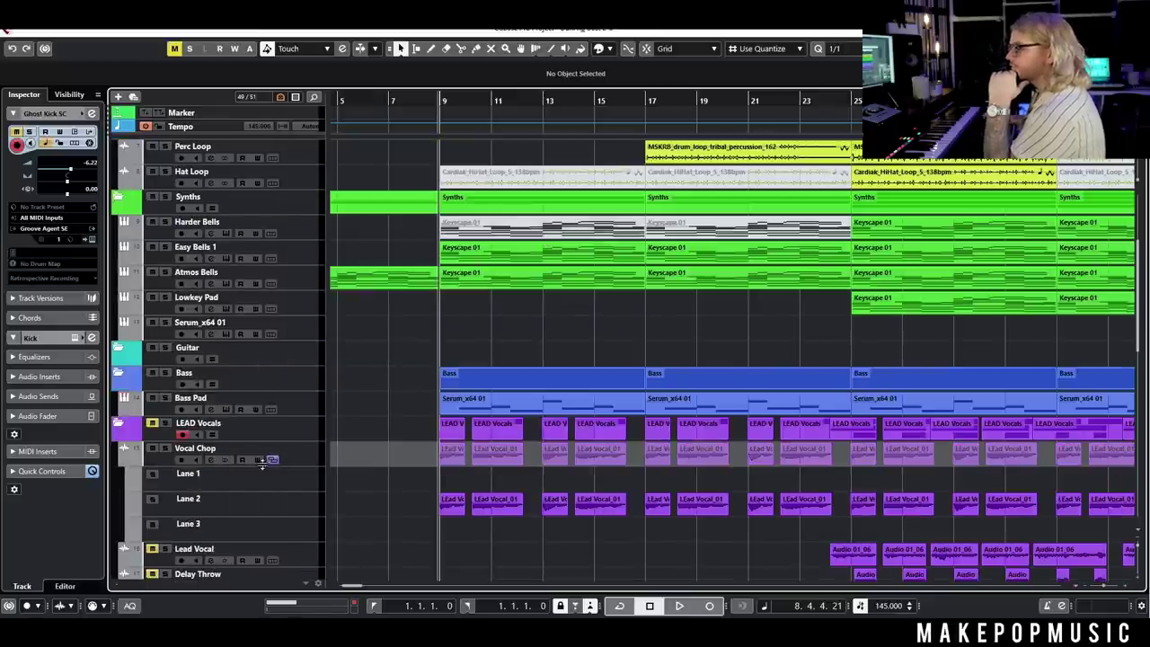
{"action": "left_click", "coordinate": [271, 459]}
{"action": "left_click", "coordinate": [212, 459]}
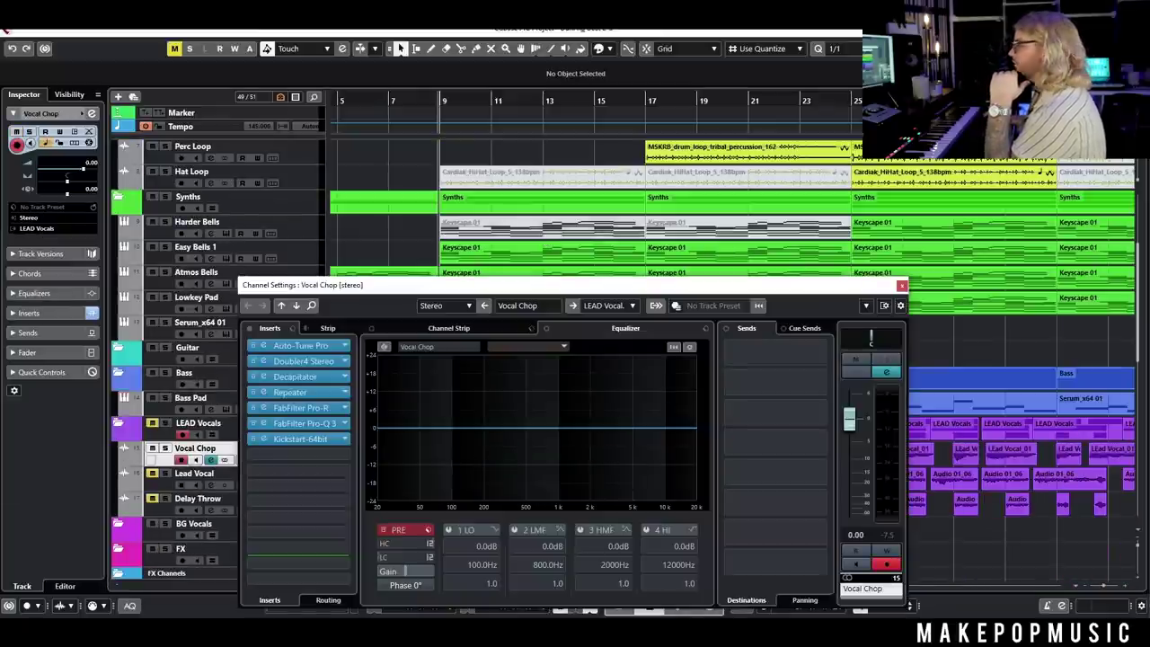
{"action": "left_click", "coordinate": [279, 455]}
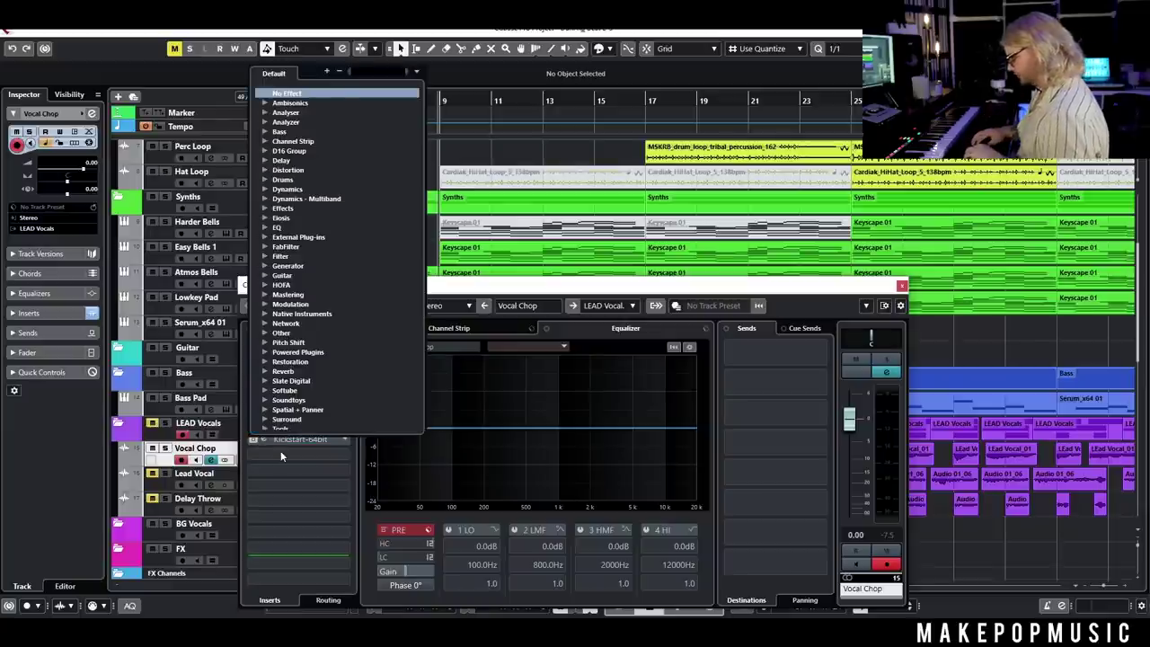
{"action": "type", "text": "compress"}
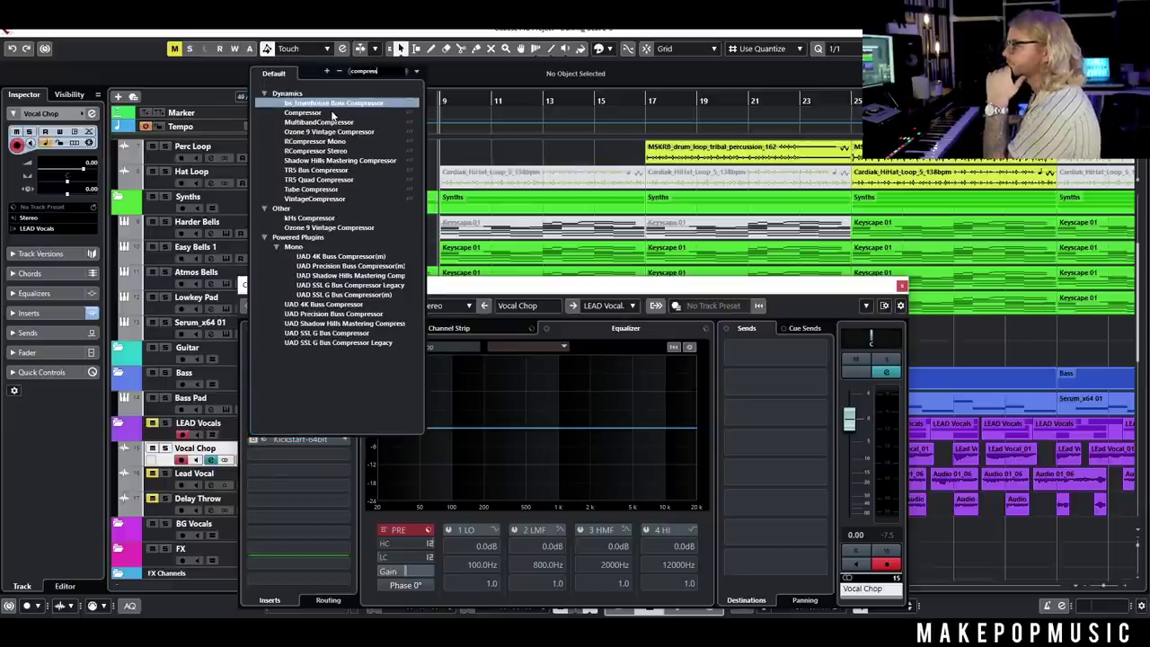
{"action": "left_click", "coordinate": [331, 114]}
{"action": "left_click_drag", "start_coordinate": [1121, 160], "coordinate": [432, 173]}
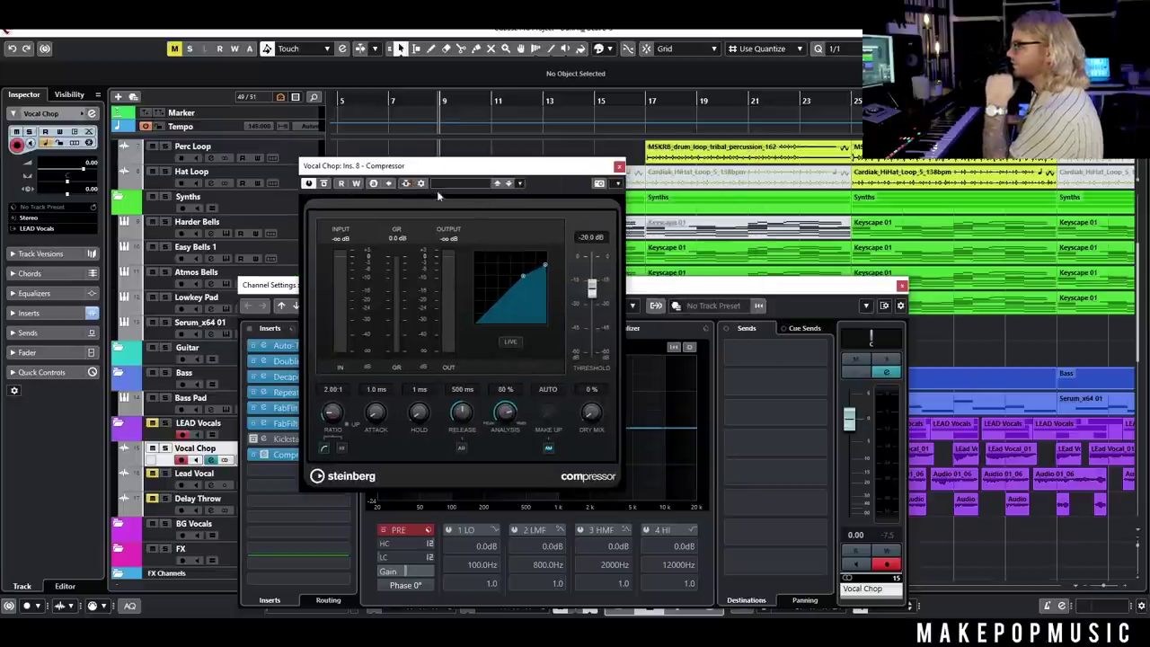
Step: Activate the Compressor's side-chain and add Ghost Kick SC as its source
{"action": "left_click", "coordinate": [405, 183]}
{"action": "left_click", "coordinate": [584, 314]}
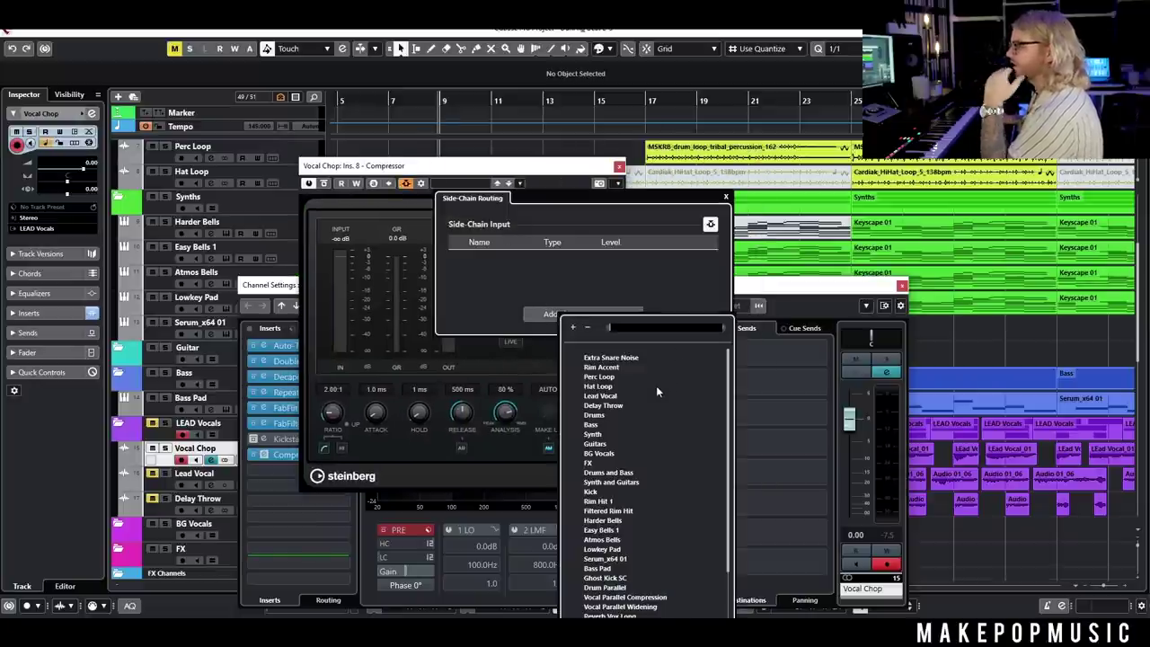
{"action": "type", "text": "kick"}
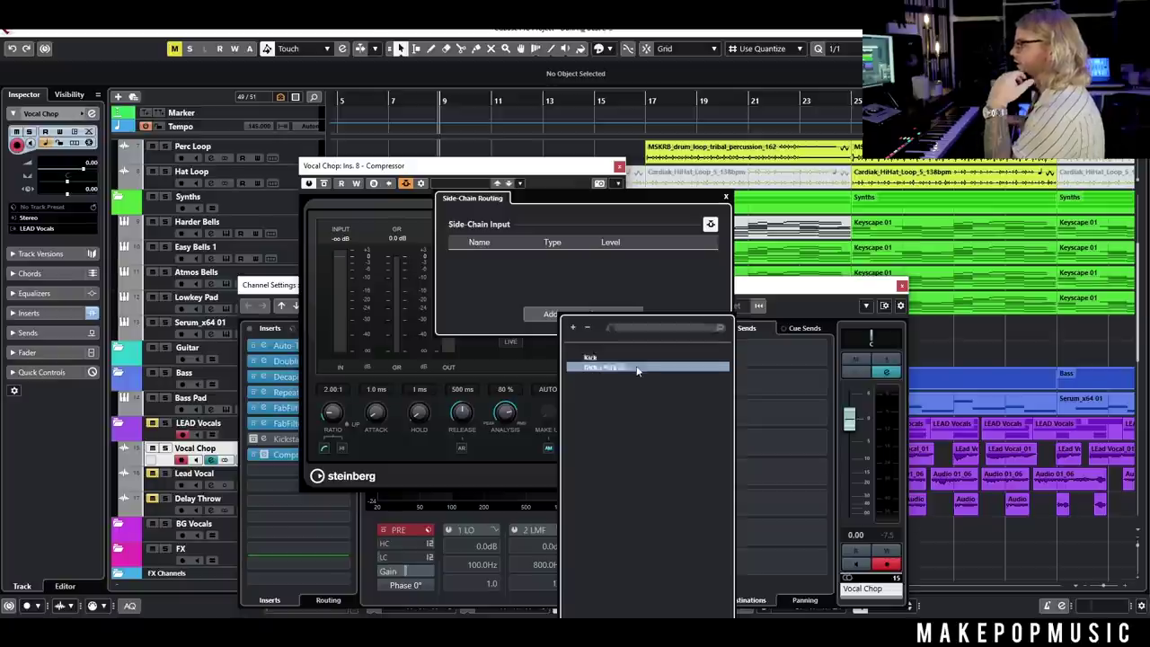
{"action": "left_click", "coordinate": [637, 368]}
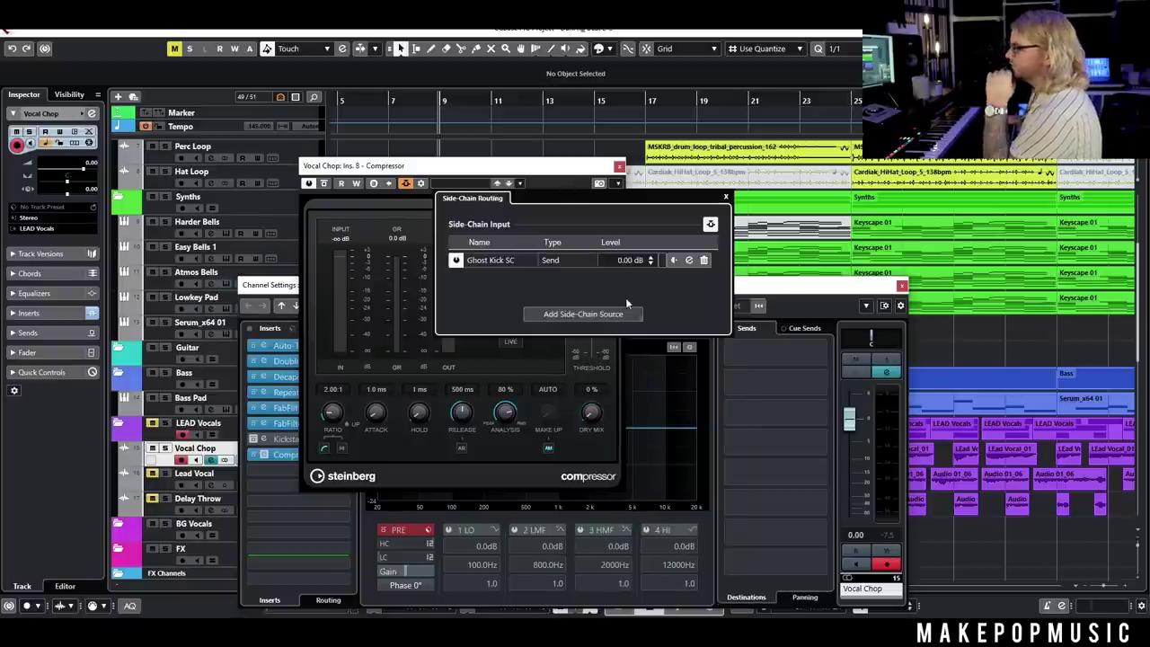
{"action": "left_click", "coordinate": [562, 174]}
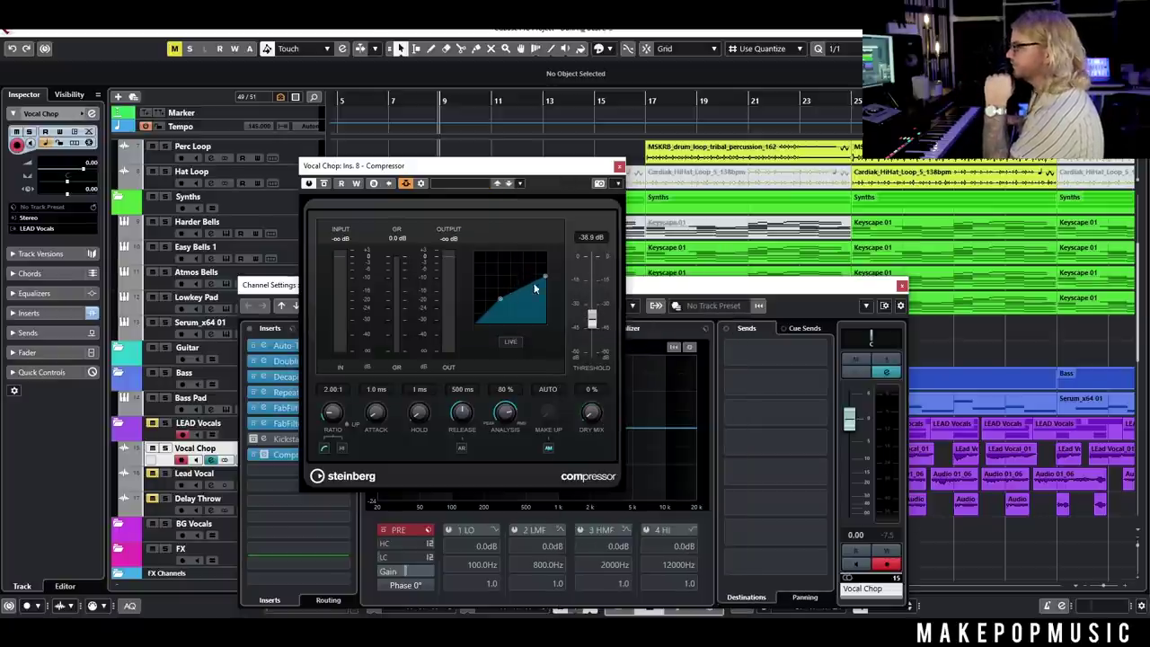
Step: Set the Compressor to ratio 8:1, threshold -41.3 dB and release 109 ms, disable auto make-up gain, and audition the ducking
{"action": "left_click_drag", "start_coordinate": [548, 297], "coordinate": [545, 294]}
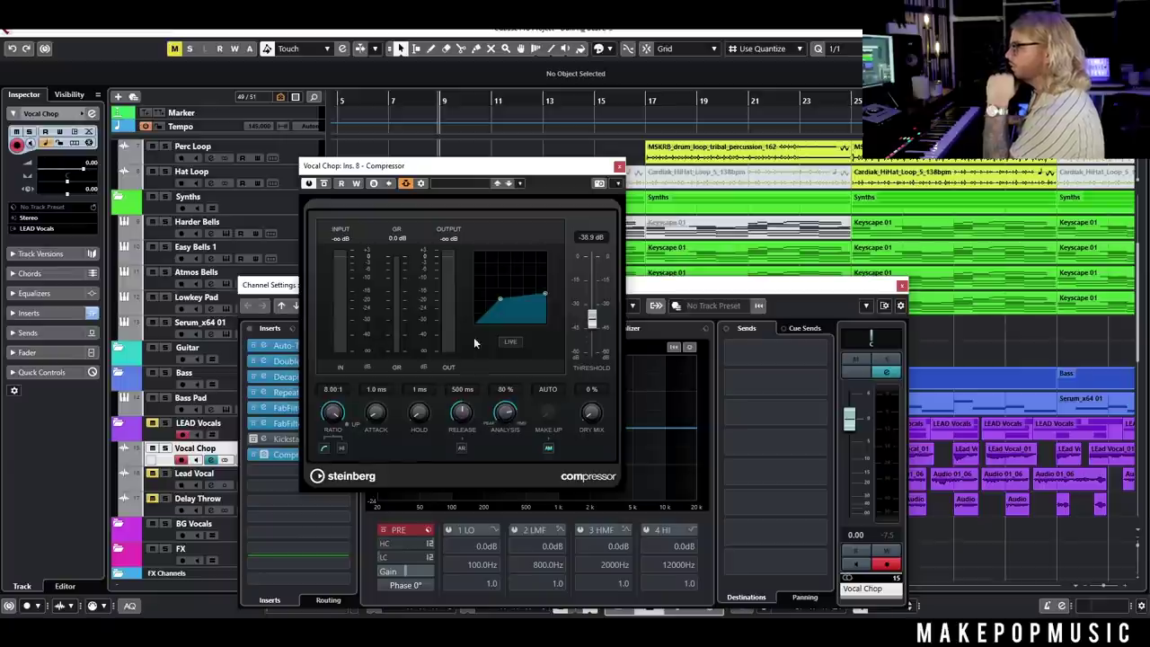
{"action": "mouse_move", "coordinate": [512, 290]}
{"action": "left_mouse_down"}
{"action": "mouse_move", "coordinate": [494, 309]}
{"action": "mouse_move", "coordinate": [504, 301]}
{"action": "left_mouse_up"}
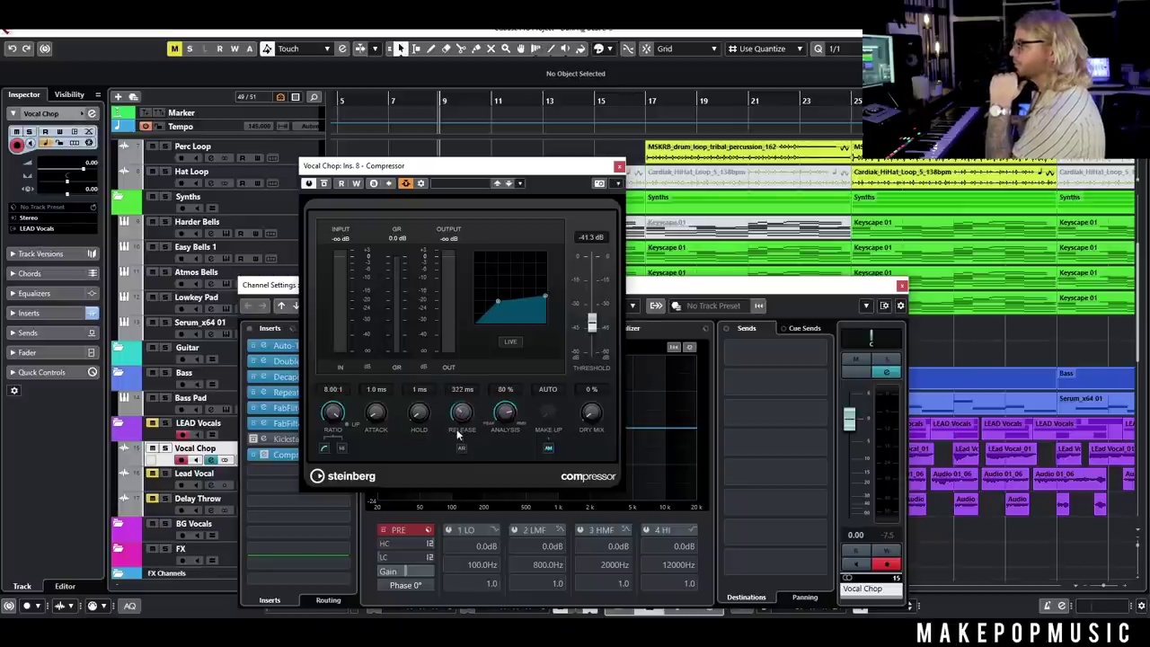
{"action": "left_click", "coordinate": [459, 451]}
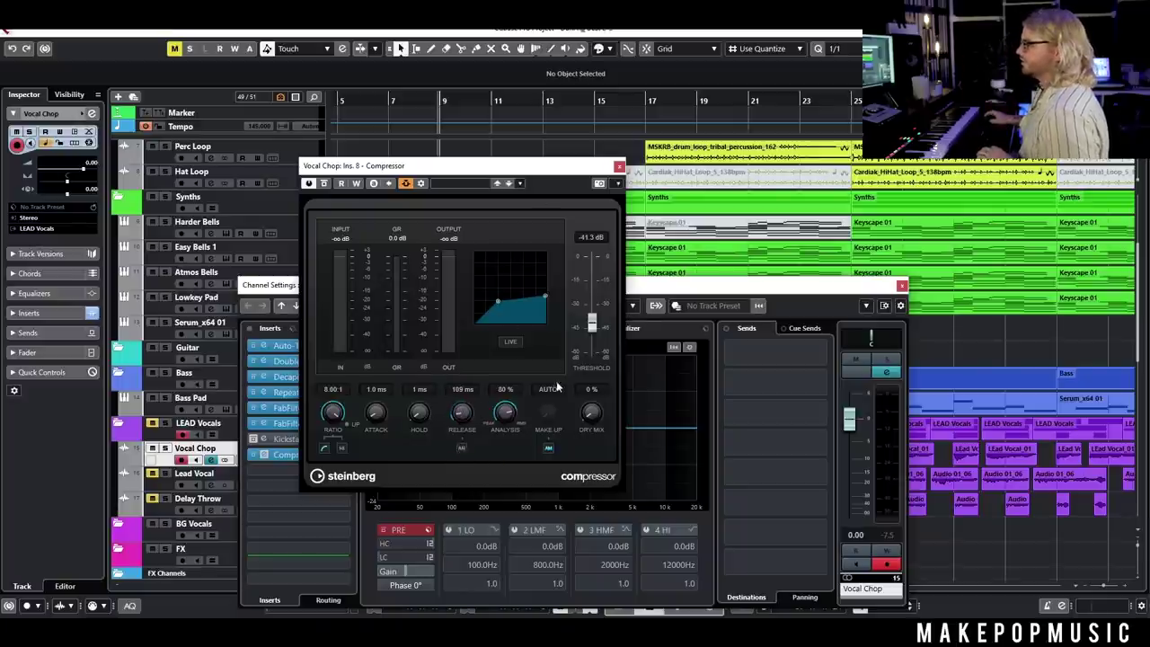
{"action": "key", "text": "space"}
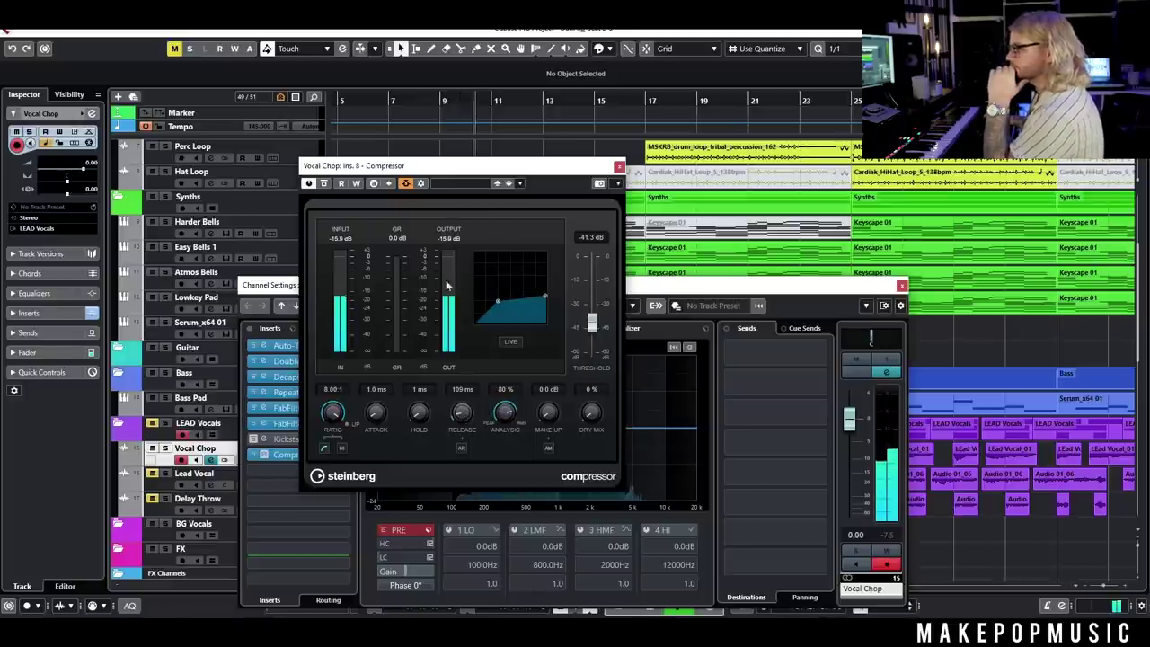
{"action": "scroll", "coordinate": [177, 194], "scroll_direction": "up", "scroll_amount": 4}
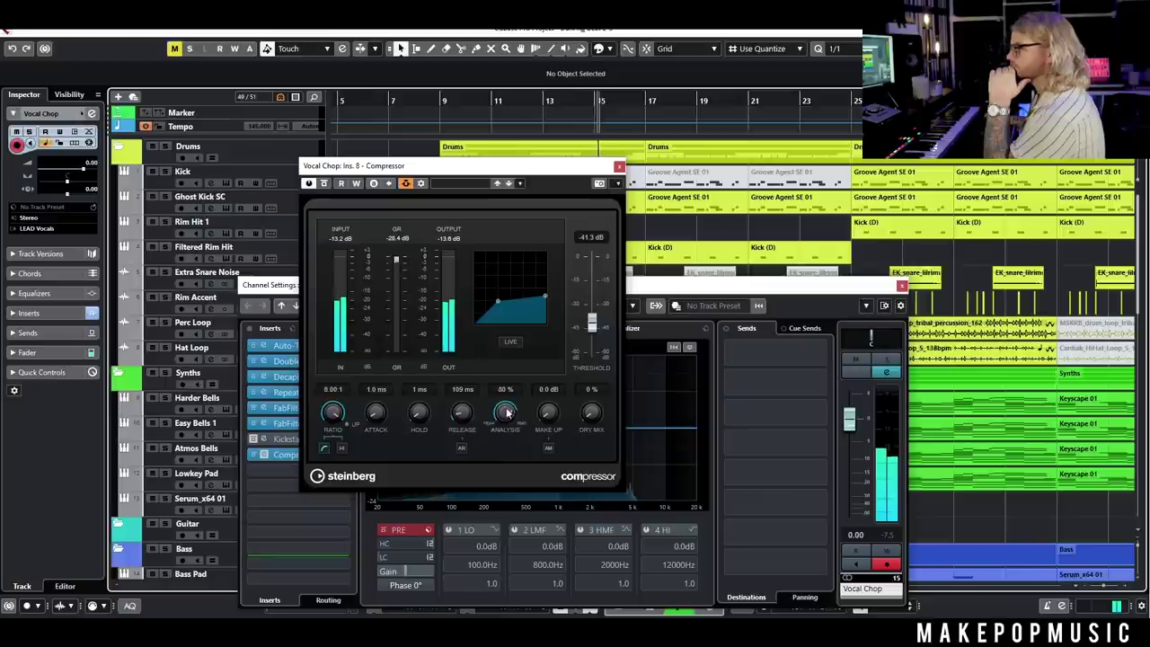
Step: Set the Compressor to ratio 4.06:1 and threshold -32.0 dB, then audition Vocal Chop soloed with Ghost Kick SC
{"action": "left_click_drag", "start_coordinate": [500, 300], "coordinate": [546, 279]}
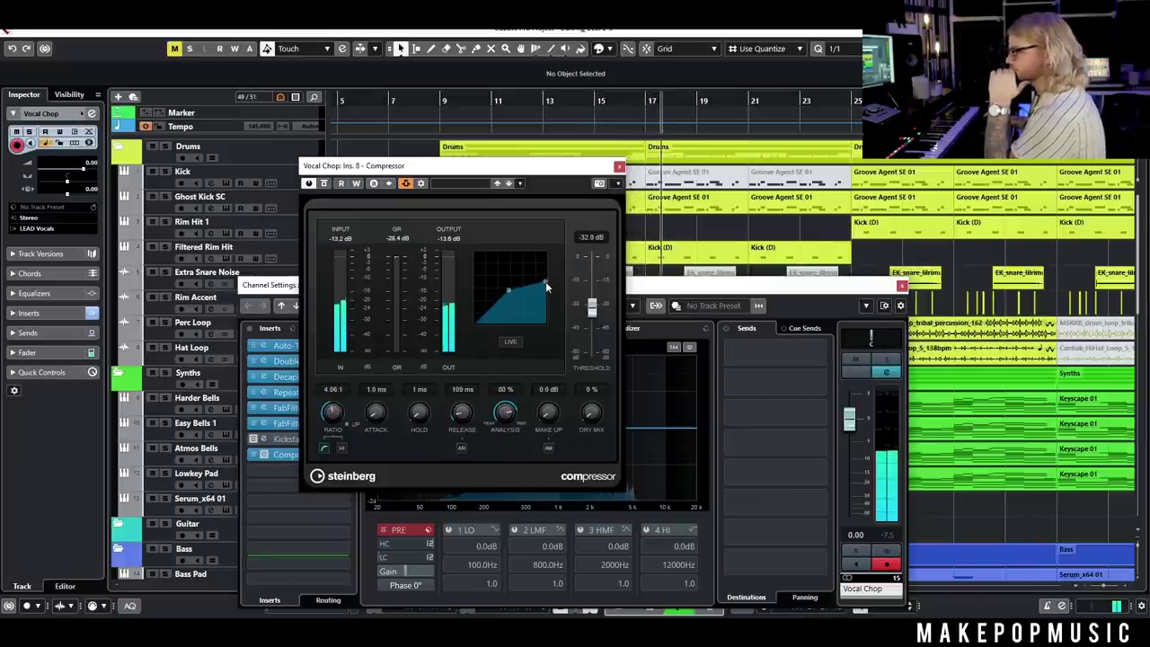
{"action": "left_click", "coordinate": [165, 188]}
{"action": "scroll", "coordinate": [194, 262], "scroll_direction": "down", "scroll_amount": 5}
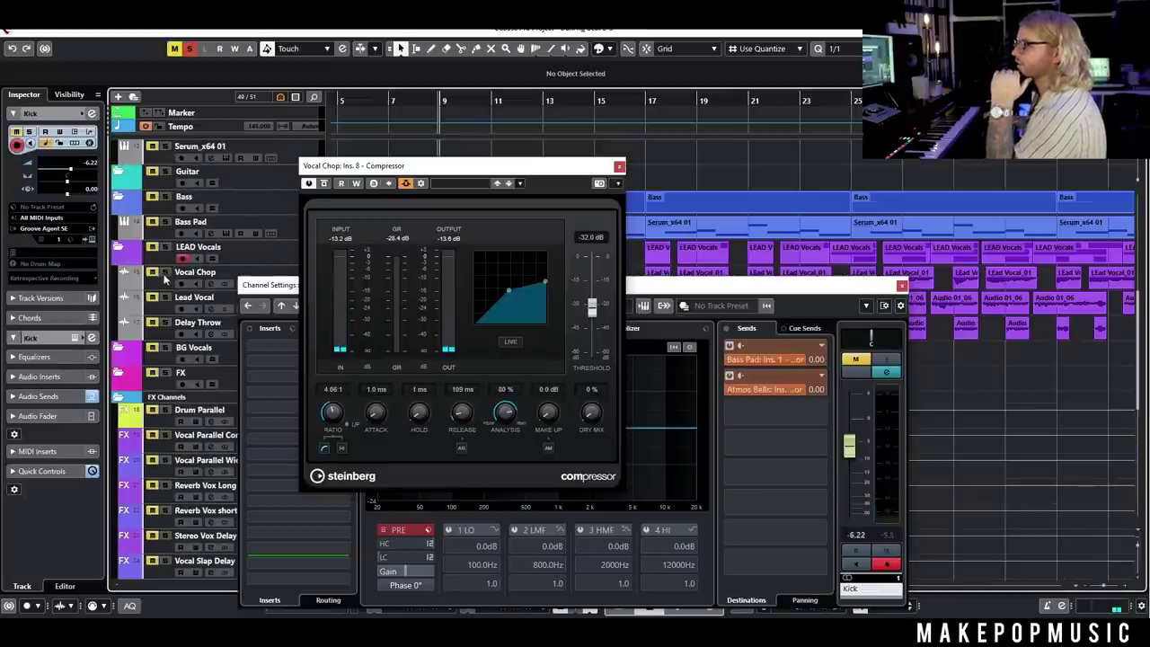
{"action": "left_click_drag", "start_coordinate": [471, 162], "coordinate": [590, 141]}
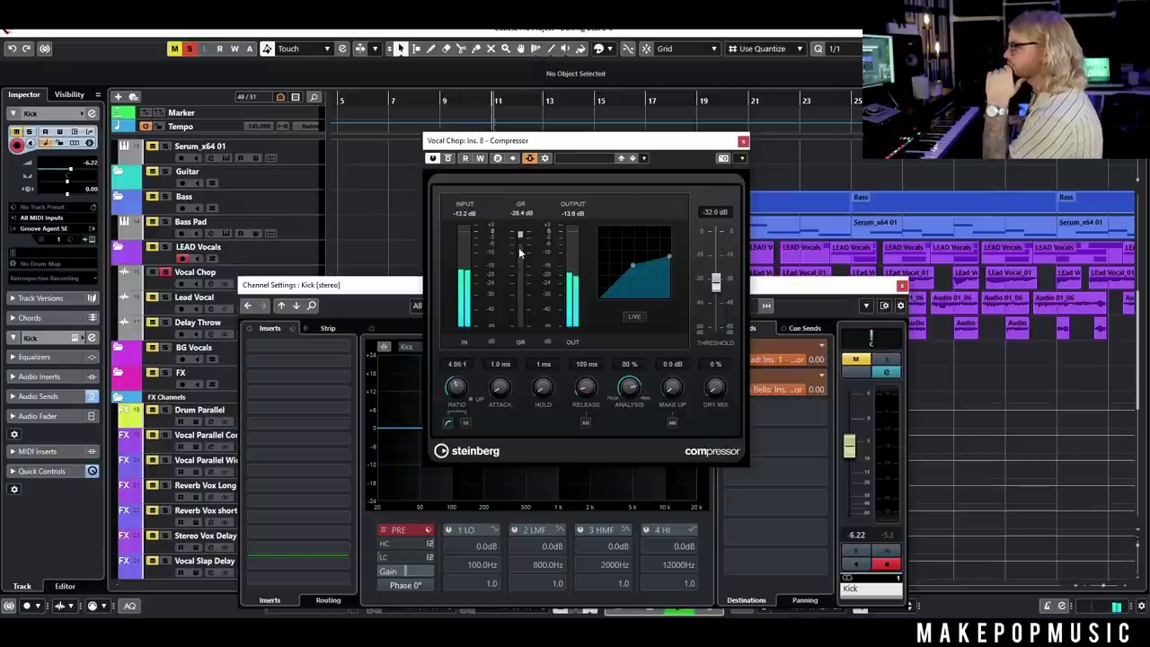
{"action": "left_click", "coordinate": [743, 141]}
{"action": "key", "text": "space"}
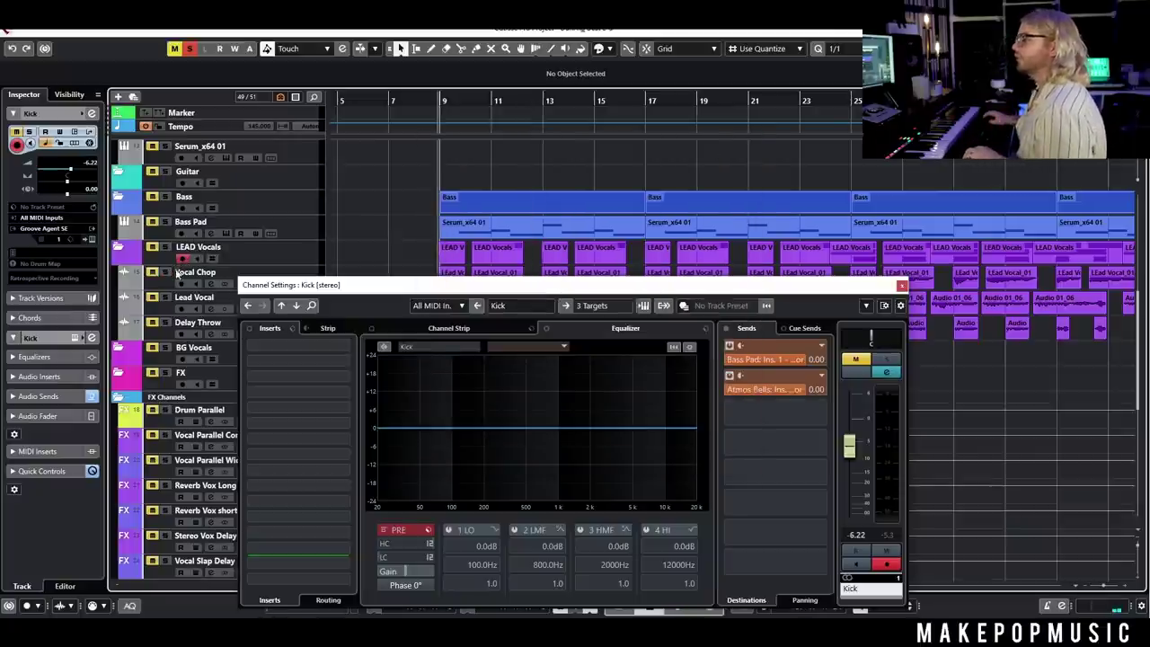
Step: Clear all solos, close the channel settings, play the mix from bar 9 and set Vocal Chop's volume to 2.89 dB
{"action": "left_click", "coordinate": [192, 49]}
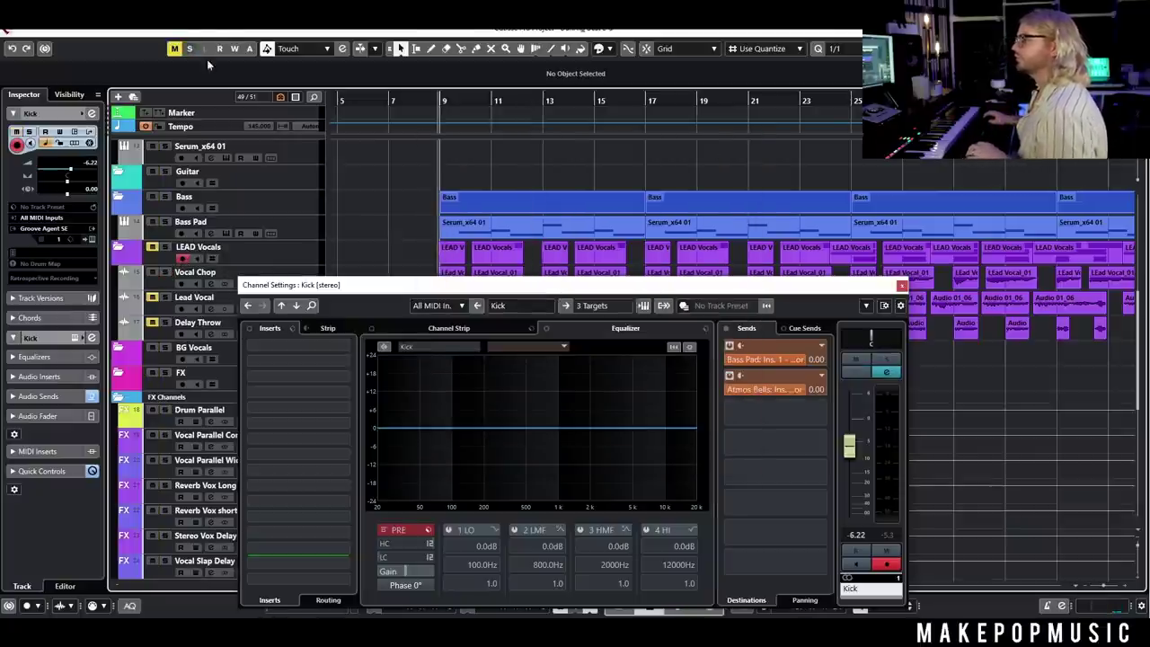
{"action": "key", "text": "g"}
{"action": "left_click", "coordinate": [902, 286]}
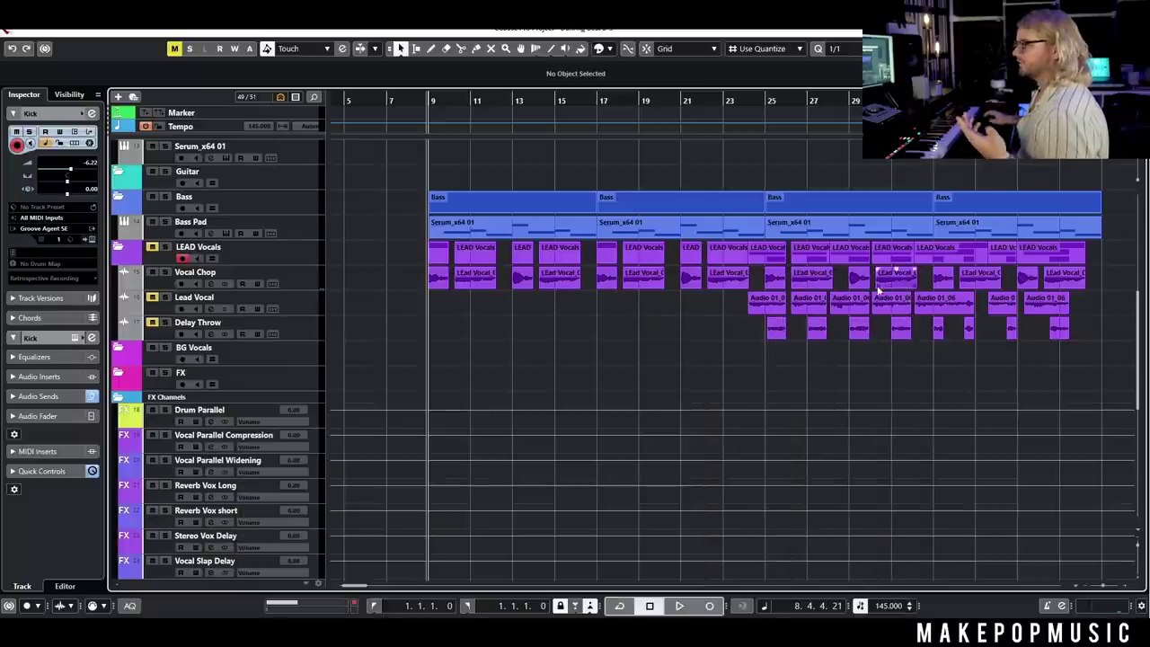
{"action": "scroll", "coordinate": [375, 221], "scroll_direction": "up", "scroll_amount": 5}
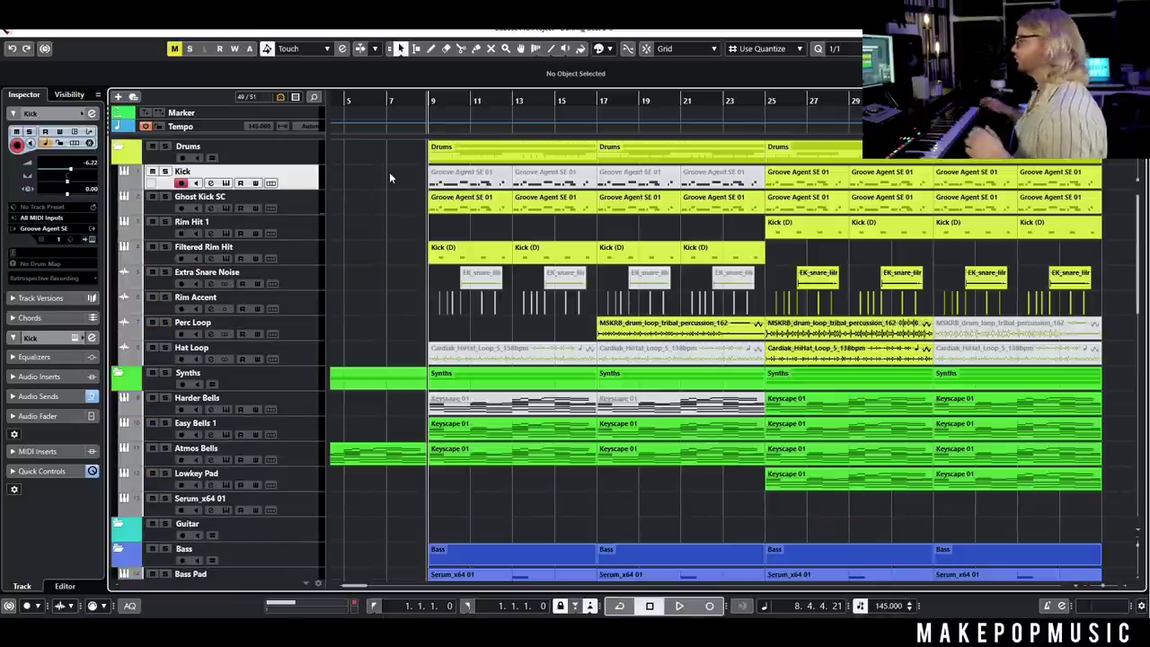
{"action": "key", "text": "space"}
{"action": "scroll", "coordinate": [410, 223], "scroll_direction": "down", "scroll_amount": 3}
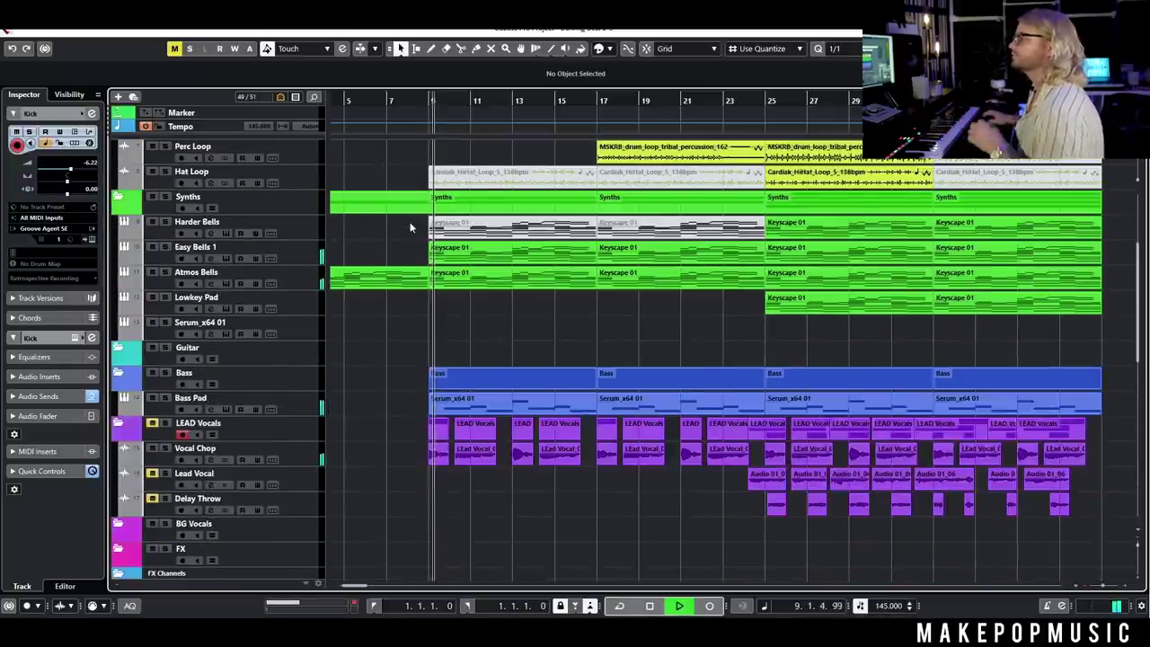
{"action": "left_click", "coordinate": [292, 453]}
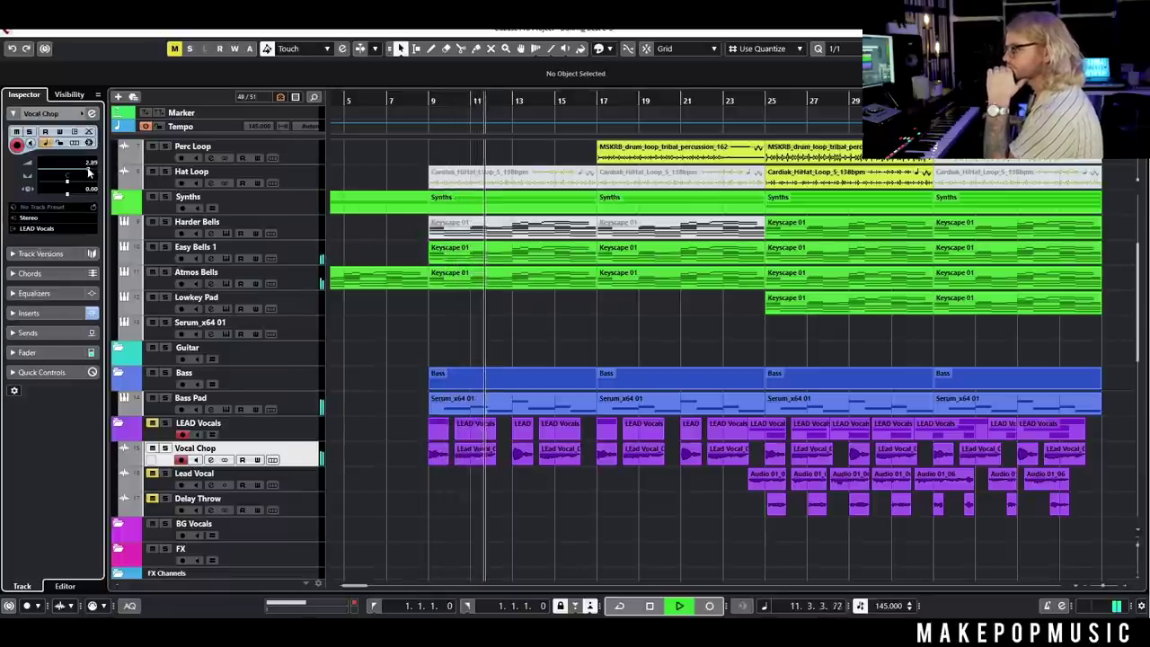
{"action": "key", "text": "space"}
Step: Duplicate the Vocal Chop track and rename the copy Vocal Chop High
{"action": "right_click", "coordinate": [297, 450]}
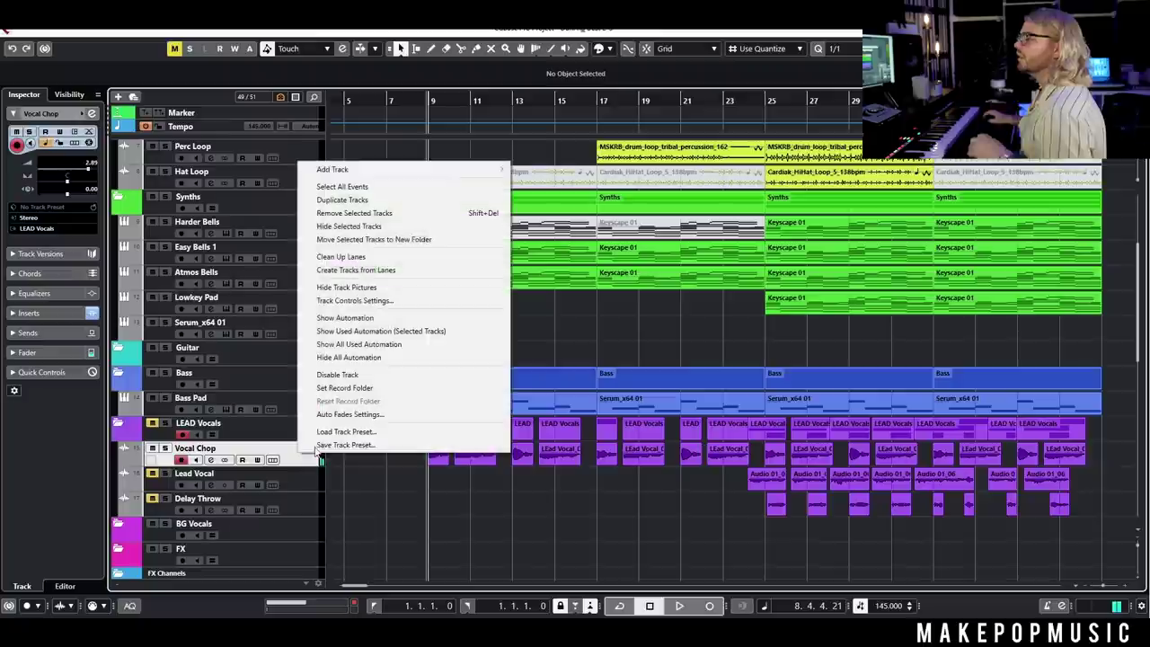
{"action": "left_click", "coordinate": [386, 203]}
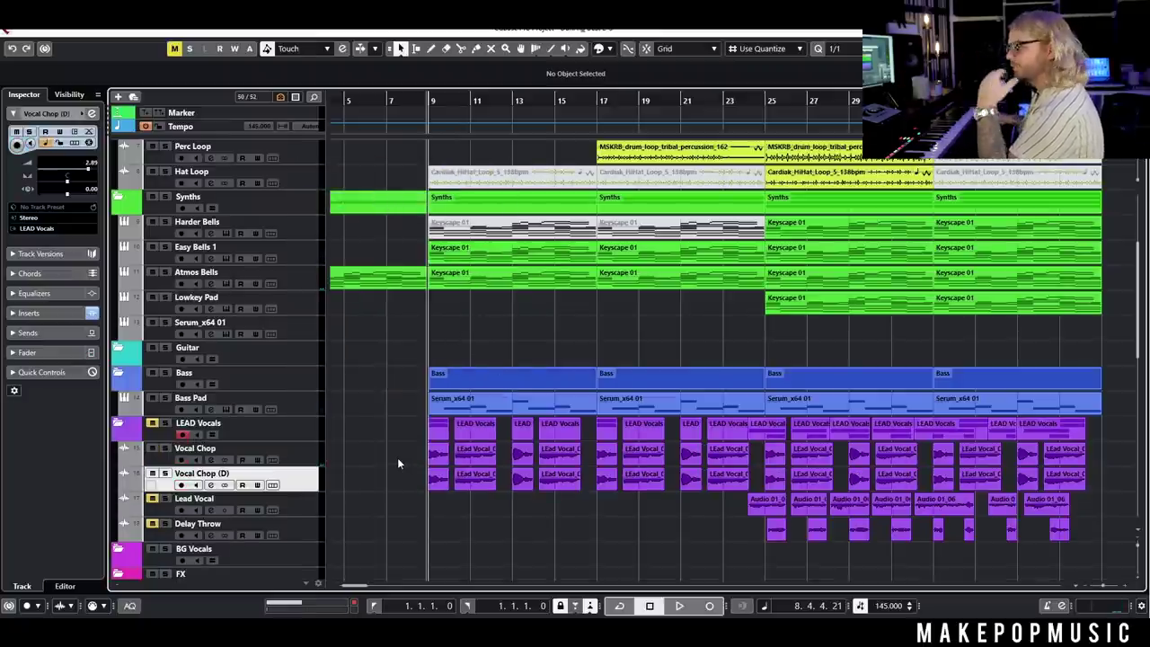
{"action": "double_click", "coordinate": [219, 472]}
{"action": "double_click", "coordinate": [223, 472]}
{"action": "type", "text": "High"}
{"action": "key", "text": "Return"}
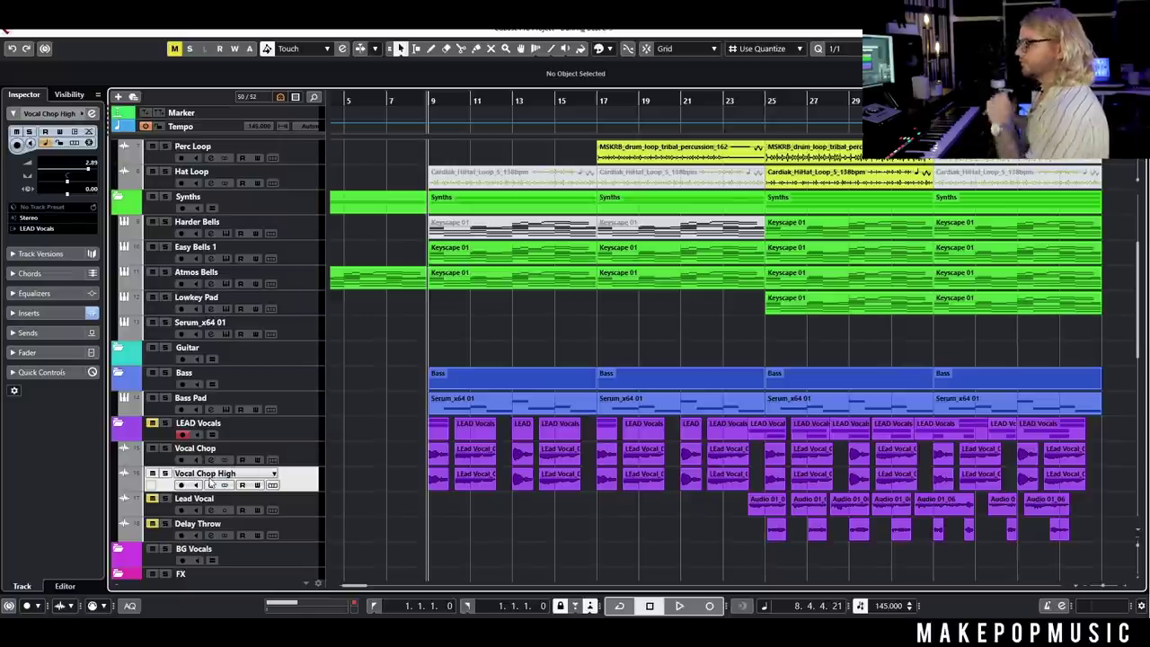
Step: Solo Vocal Chop High, open its channel settings and disable Formant in its Auto-Tune Pro insert, then audition it
{"action": "left_click", "coordinate": [164, 473]}
{"action": "left_click", "coordinate": [210, 485]}
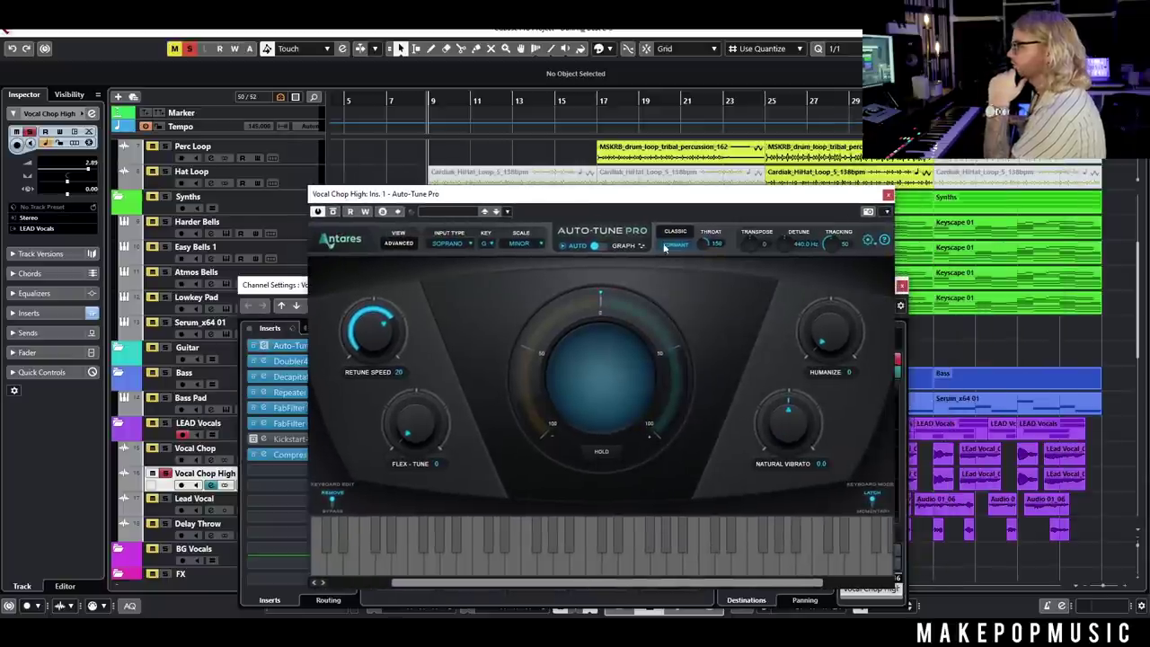
{"action": "left_click", "coordinate": [677, 244]}
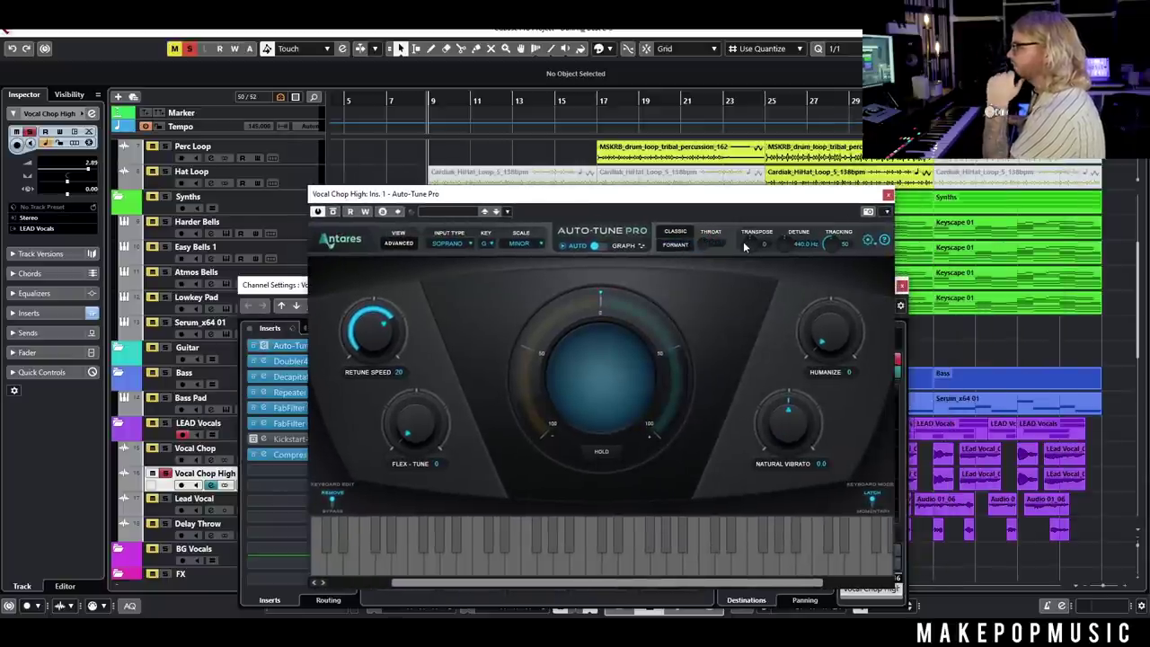
{"action": "key", "text": "space"}
{"action": "left_click", "coordinate": [888, 196]}
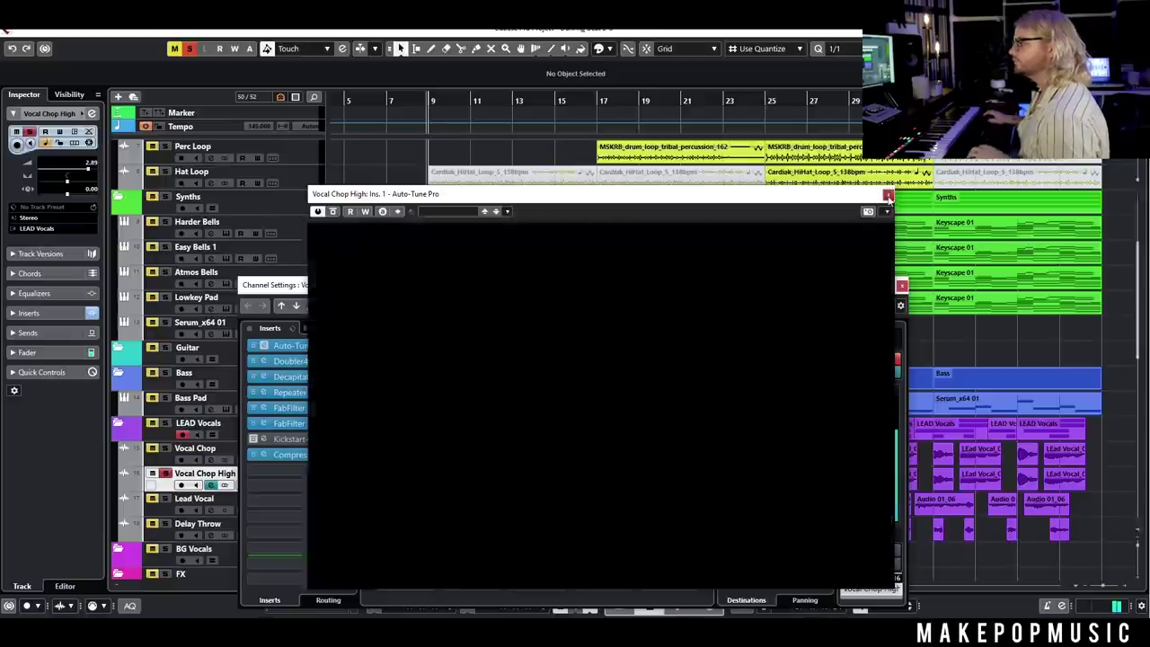
Step: Load the Basic Doubler factory preset in Vocal Chop High's Doubler4 Stereo insert
{"action": "left_click", "coordinate": [304, 361]}
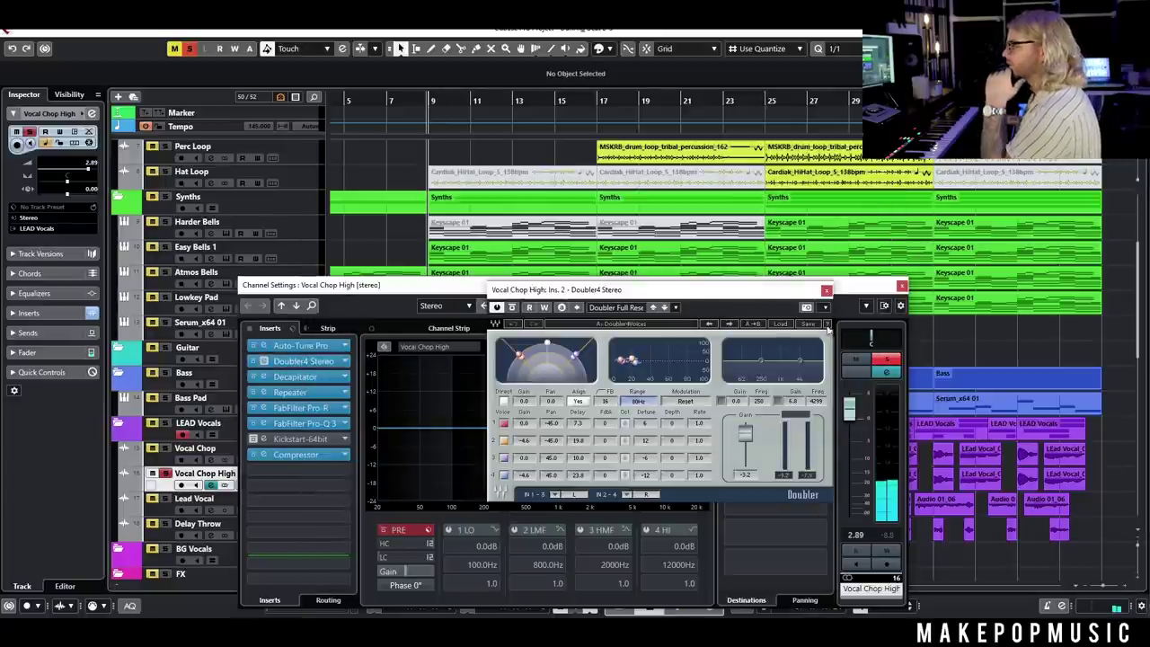
{"action": "left_click", "coordinate": [774, 327]}
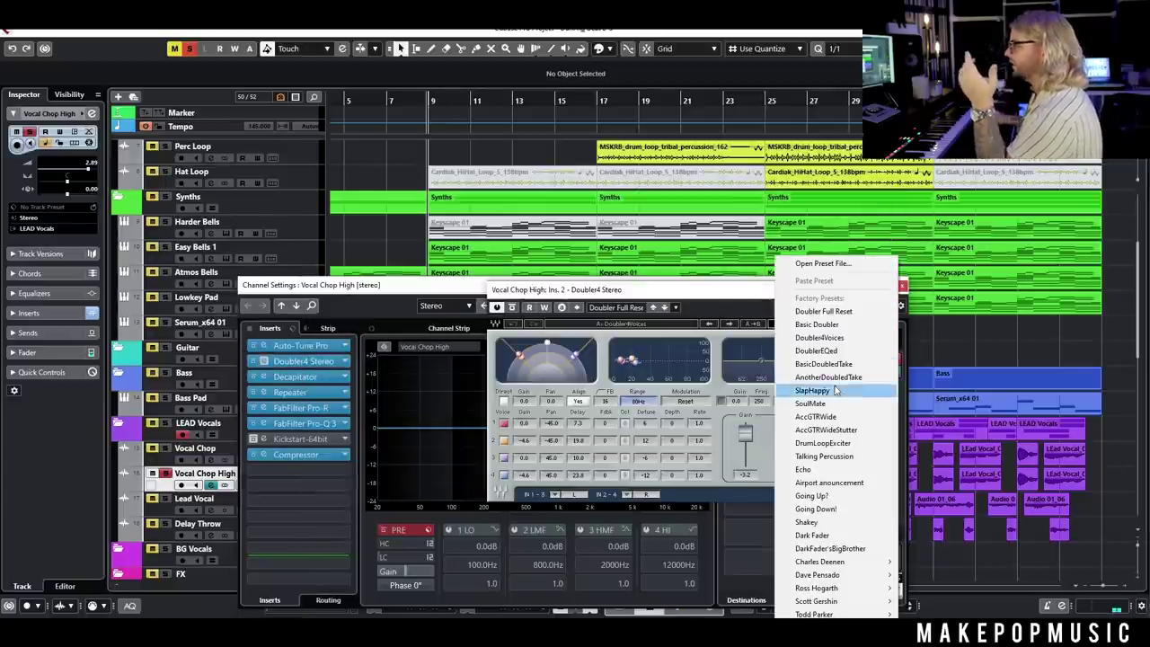
{"action": "left_click", "coordinate": [819, 324]}
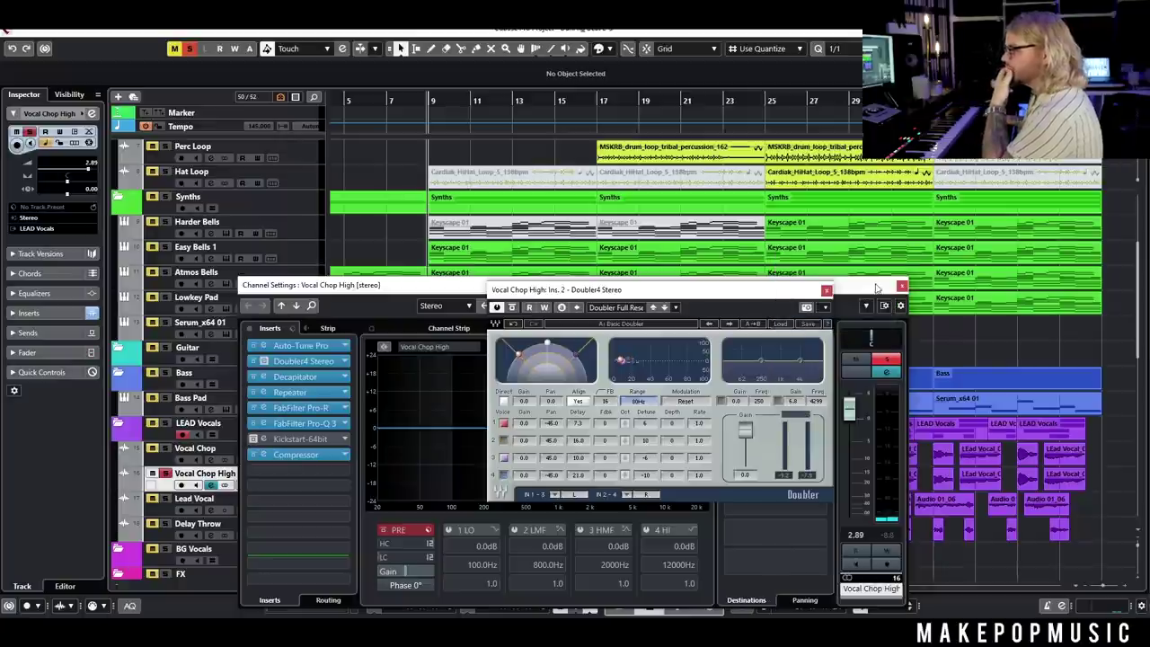
{"action": "left_click", "coordinate": [826, 290]}
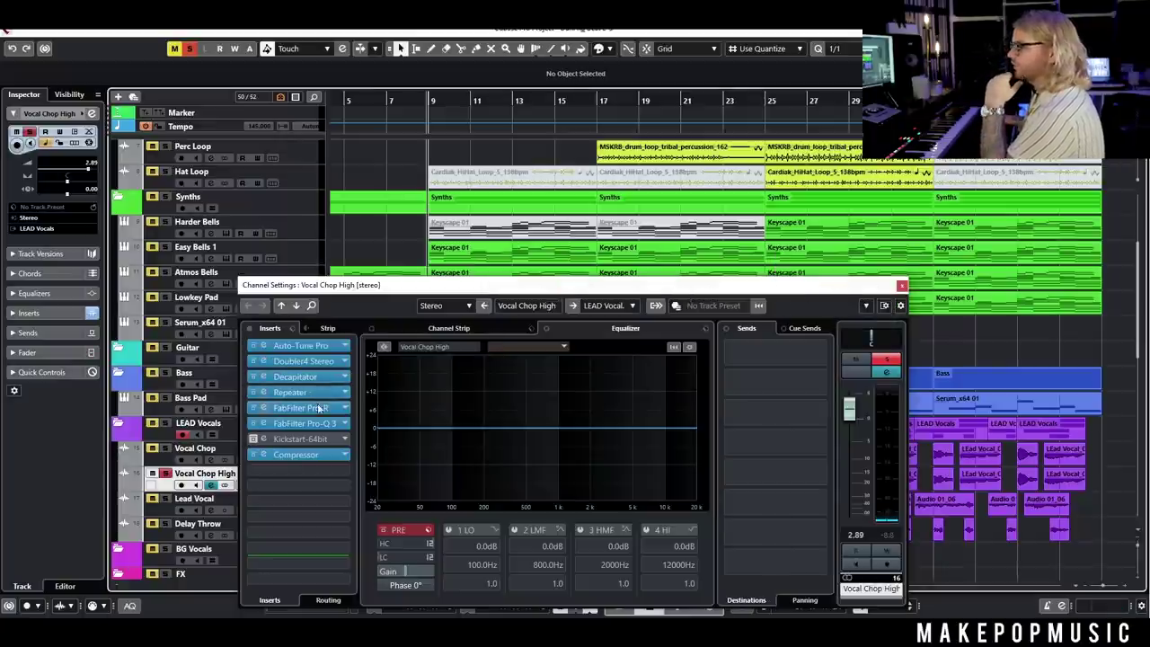
Step: Adjust Vocal Chop High's FabFilter Pro-Q 3 filters, one at 1263.3 Hz with 12 dB/oct, and set the channel level to -1.18 dB
{"action": "left_click", "coordinate": [328, 423]}
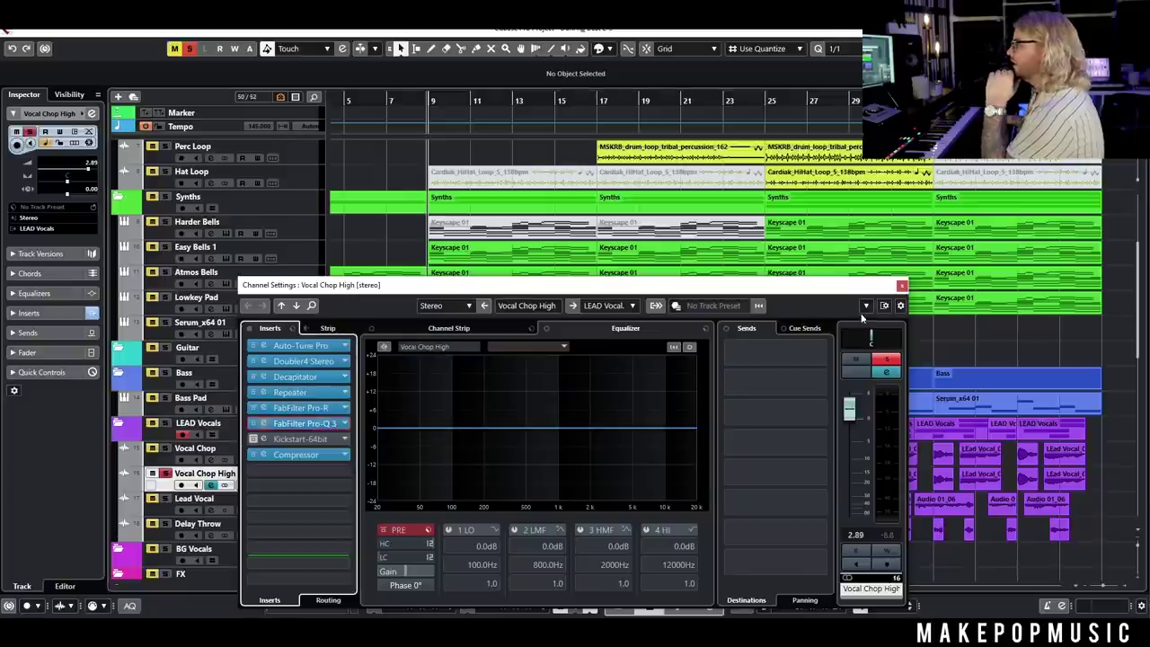
{"action": "left_click_drag", "start_coordinate": [683, 278], "coordinate": [629, 280]}
{"action": "left_click_drag", "start_coordinate": [537, 288], "coordinate": [567, 293]}
{"action": "left_click_drag", "start_coordinate": [853, 396], "coordinate": [853, 414]}
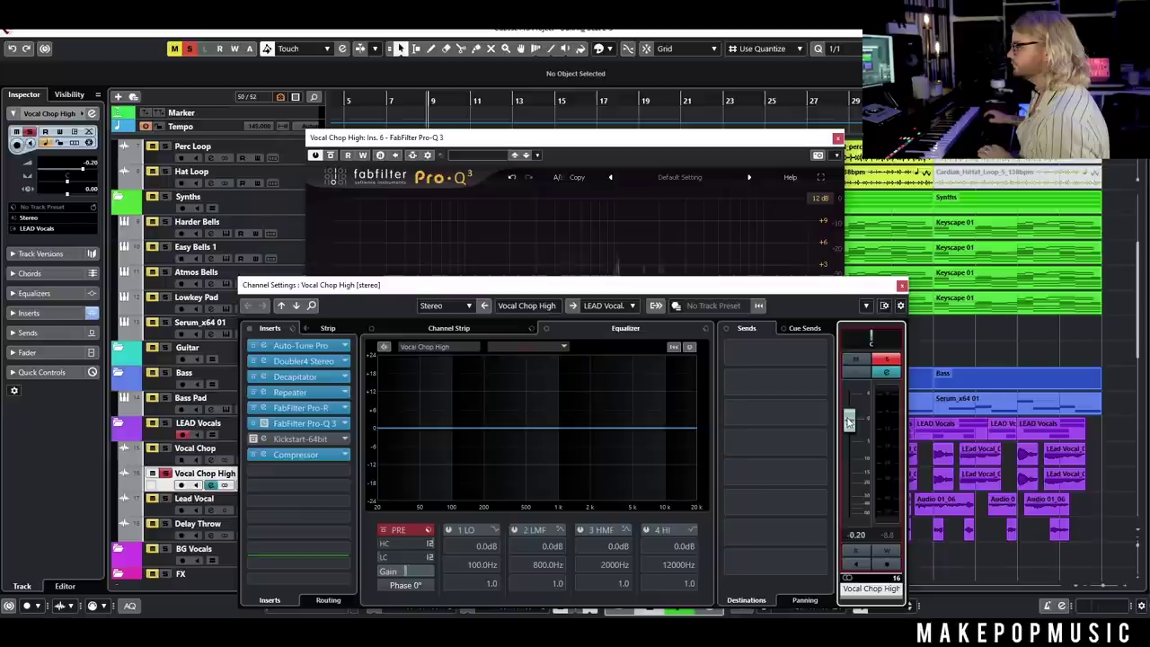
{"action": "key", "text": "space"}
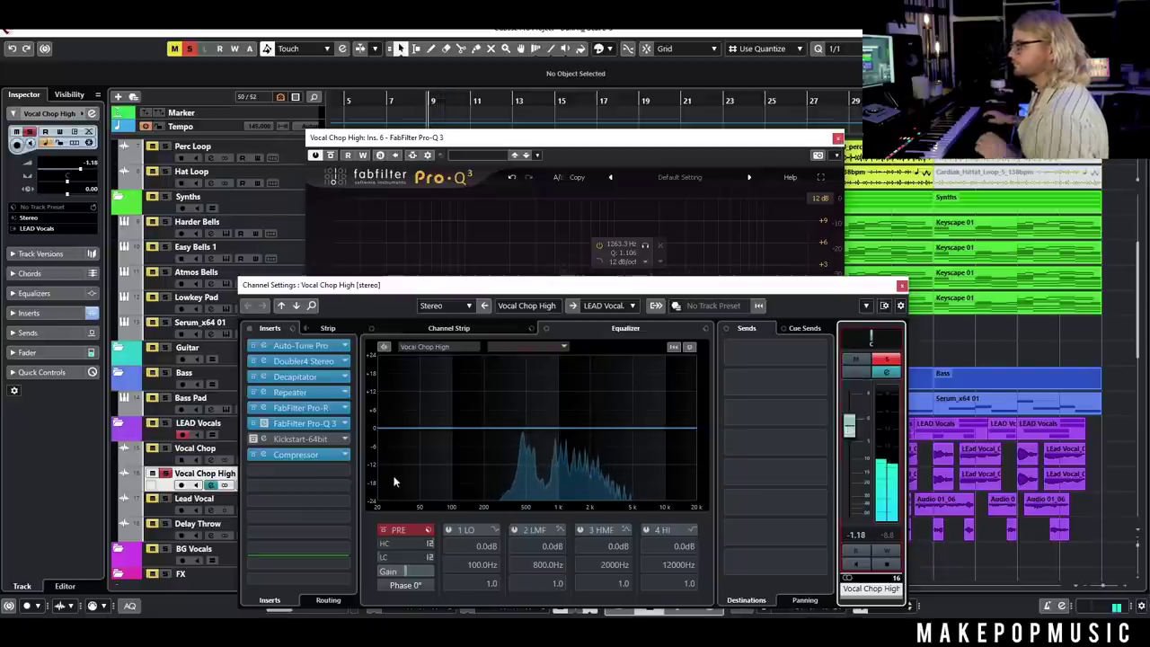
Step: Add Ghost Kick SC as the side-chain source of Vocal Chop High's Compressor and close the plug-in windows
{"action": "left_click", "coordinate": [316, 454]}
{"action": "left_click", "coordinate": [544, 157]}
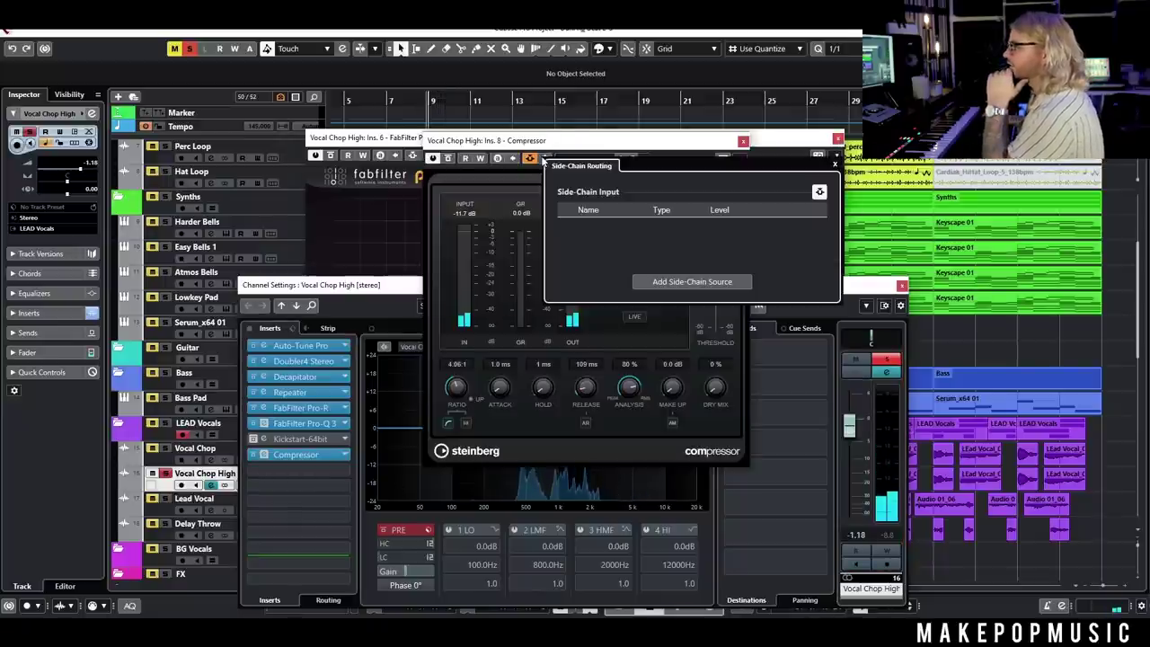
{"action": "left_click", "coordinate": [692, 282]}
{"action": "type", "text": "kick"}
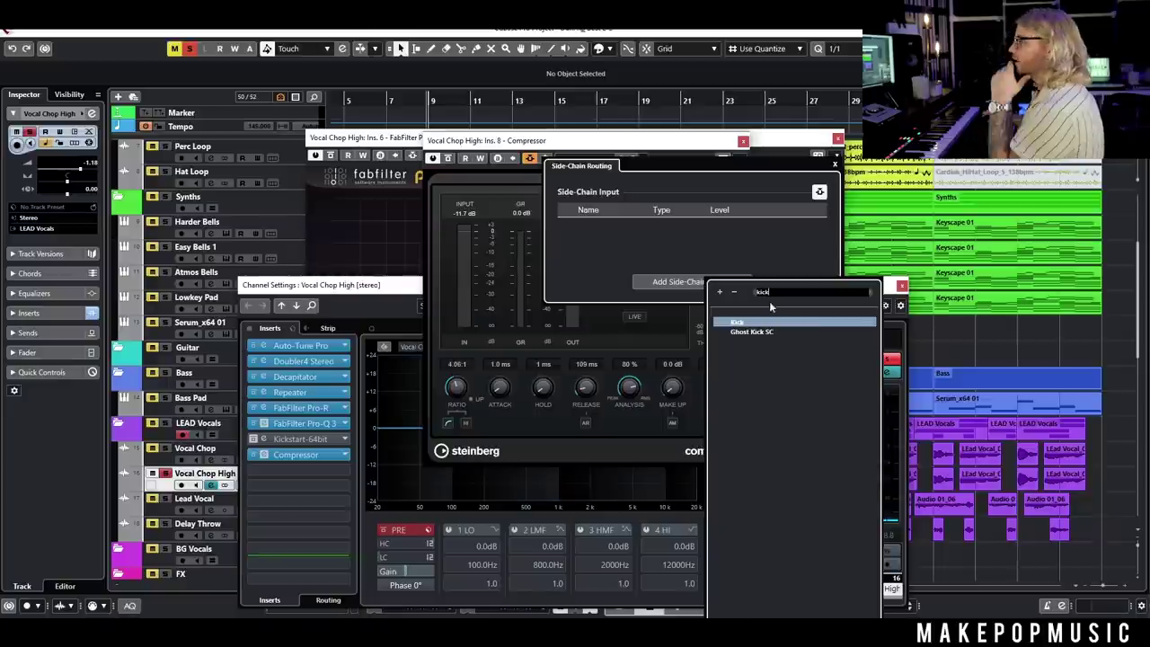
{"action": "left_click", "coordinate": [764, 332]}
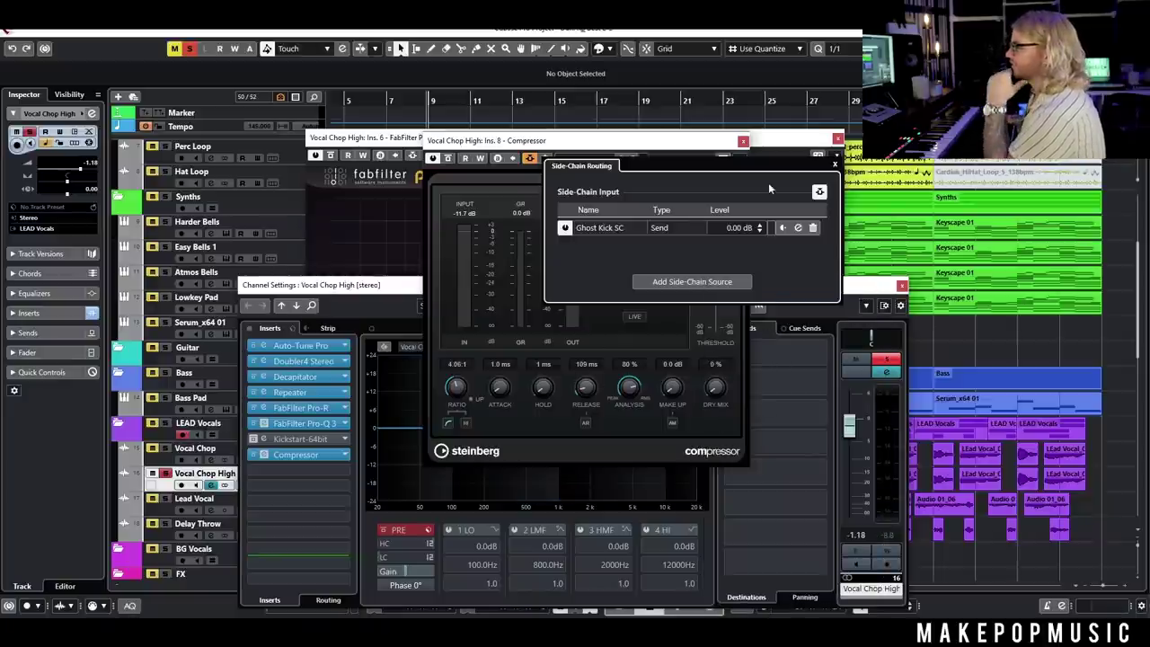
{"action": "left_click", "coordinate": [835, 167]}
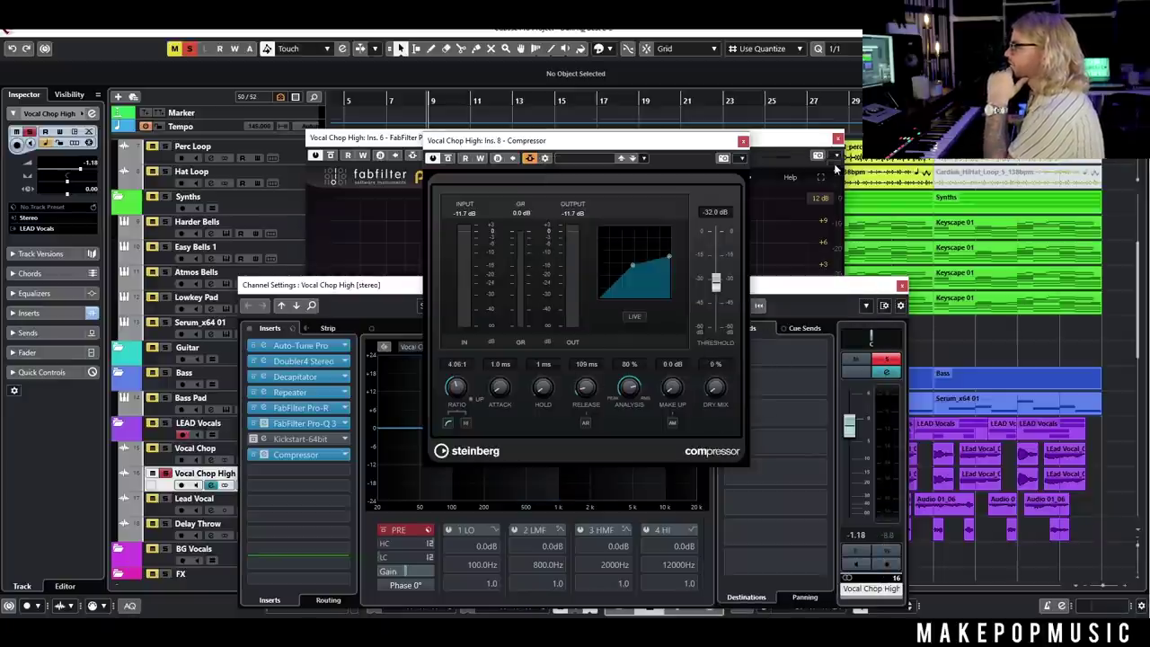
{"action": "left_click", "coordinate": [742, 141]}
{"action": "left_click", "coordinate": [837, 137]}
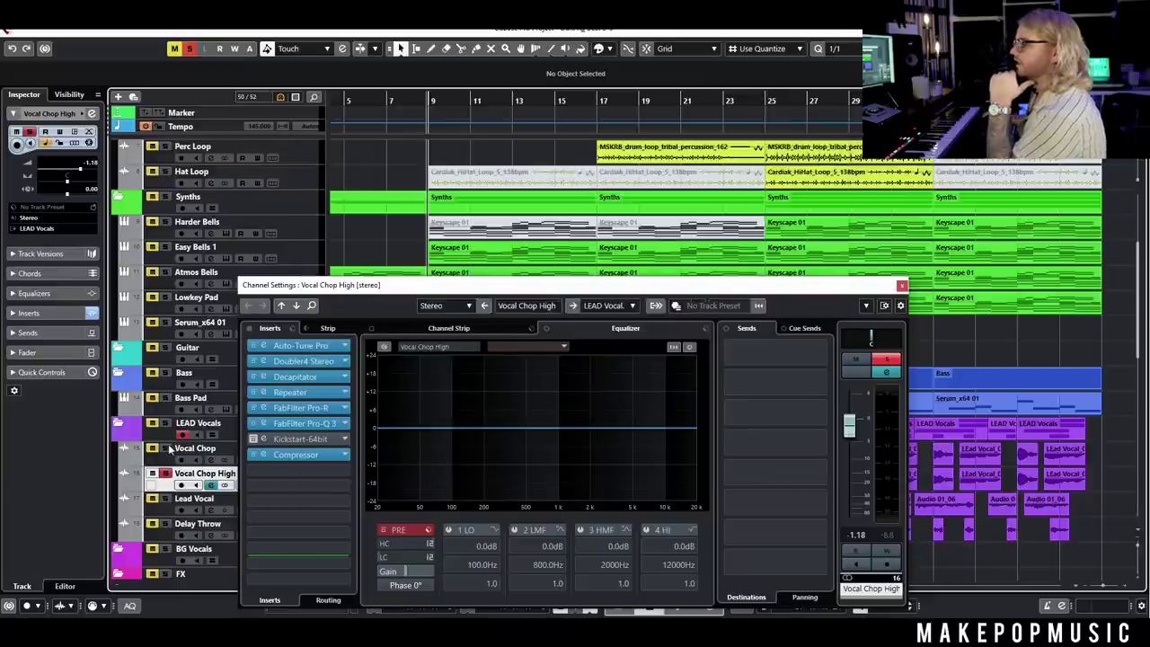
Step: Solo Ghost Kick SC and Vocal Chop alongside Vocal Chop High, play them together and set Vocal Chop High's volume to -0.47 dB
{"action": "scroll", "coordinate": [194, 209], "scroll_direction": "up", "scroll_amount": 4}
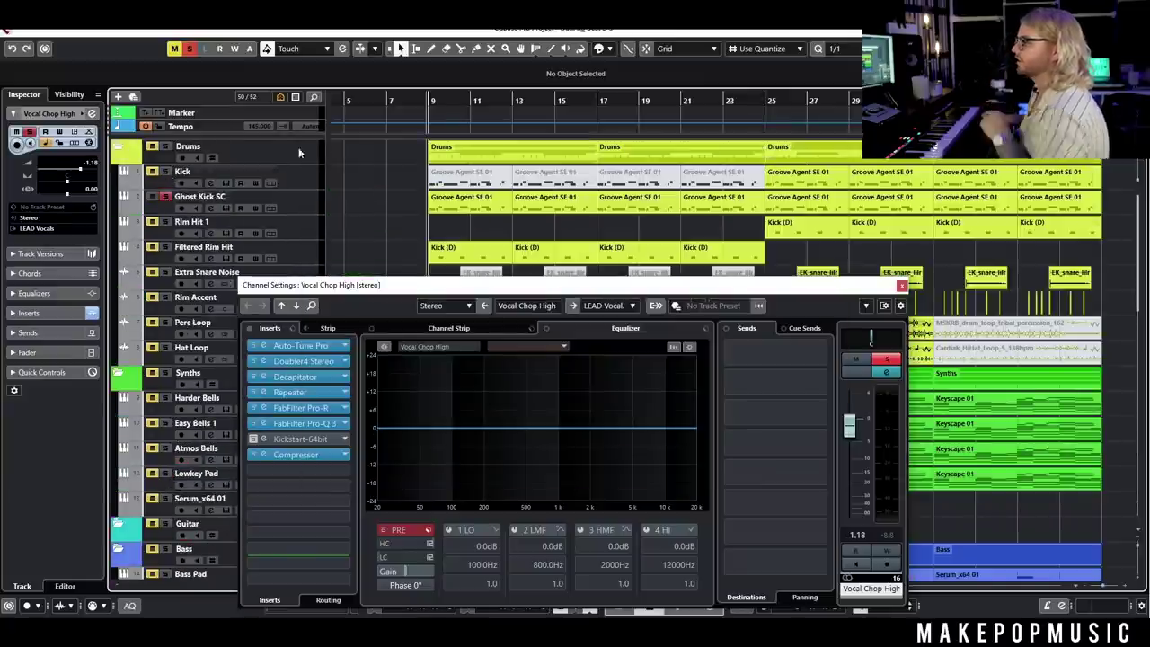
{"action": "left_click", "coordinate": [901, 286]}
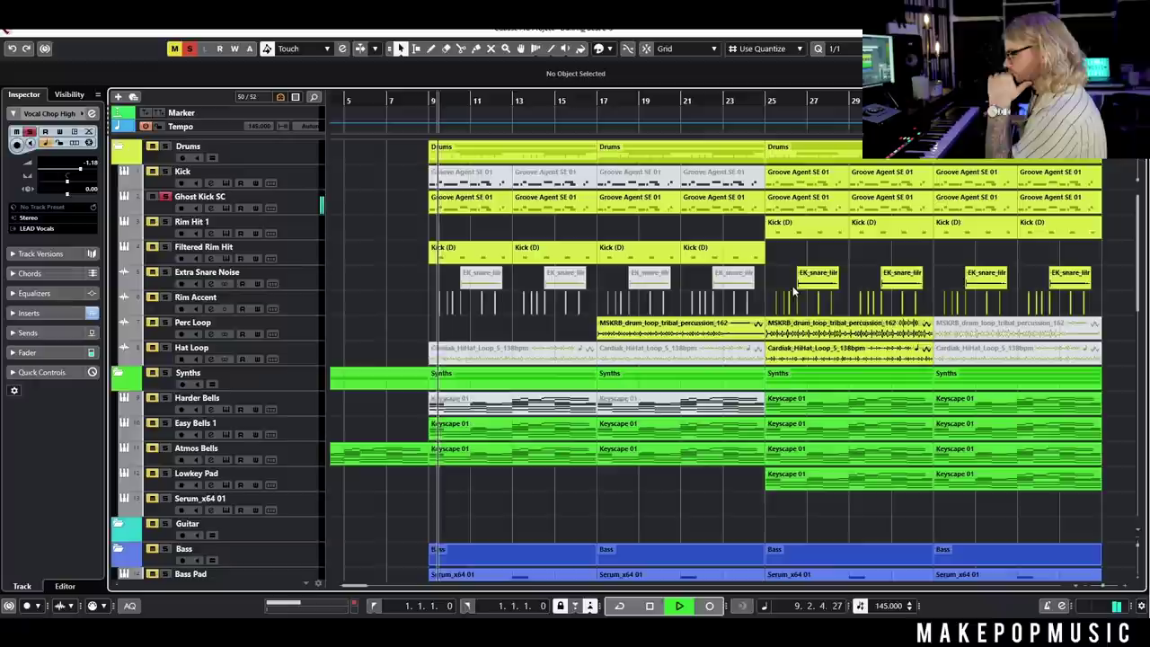
{"action": "scroll", "coordinate": [442, 371], "scroll_direction": "down", "scroll_amount": 6}
{"action": "left_click_drag", "start_coordinate": [80, 169], "coordinate": [81, 171]}
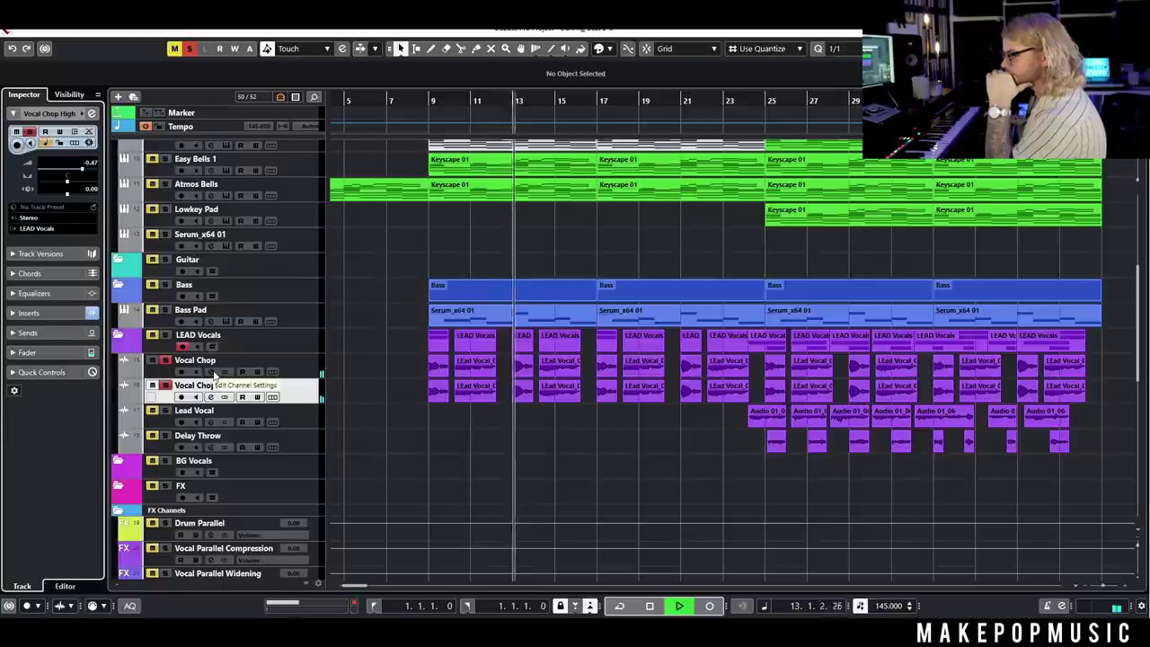
Step: Reactivate Kickstart and bypass the Compressor on both Vocal Chop and Vocal Chop High, then clear all solos and play the mix
{"action": "left_click", "coordinate": [214, 397]}
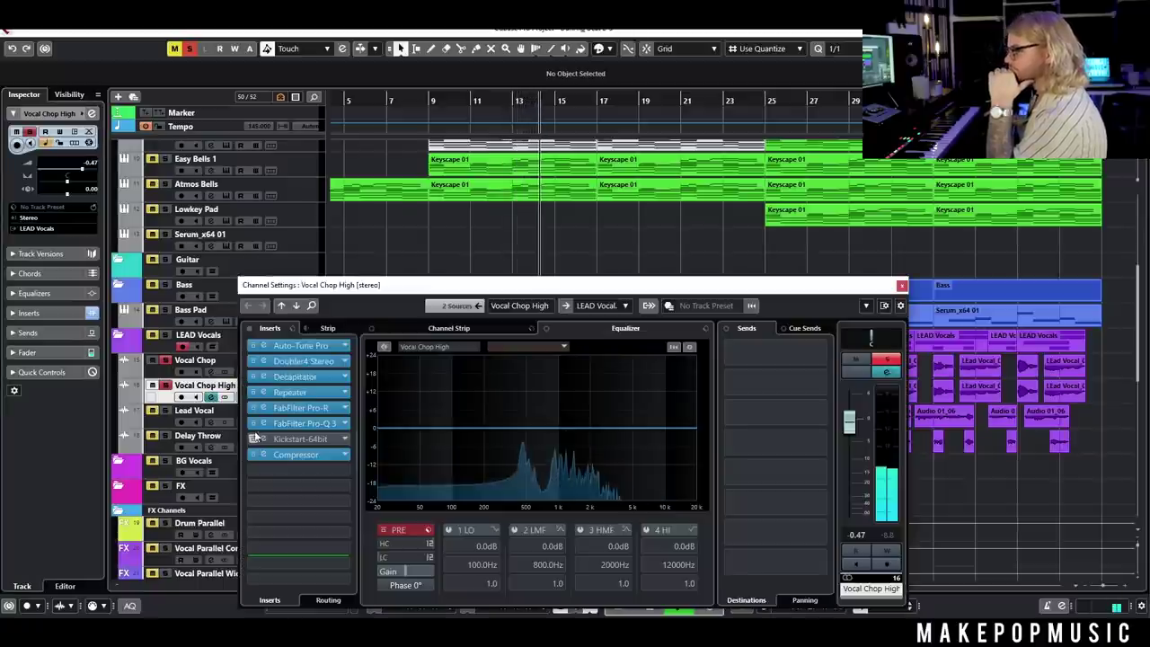
{"action": "left_click", "coordinate": [200, 360]}
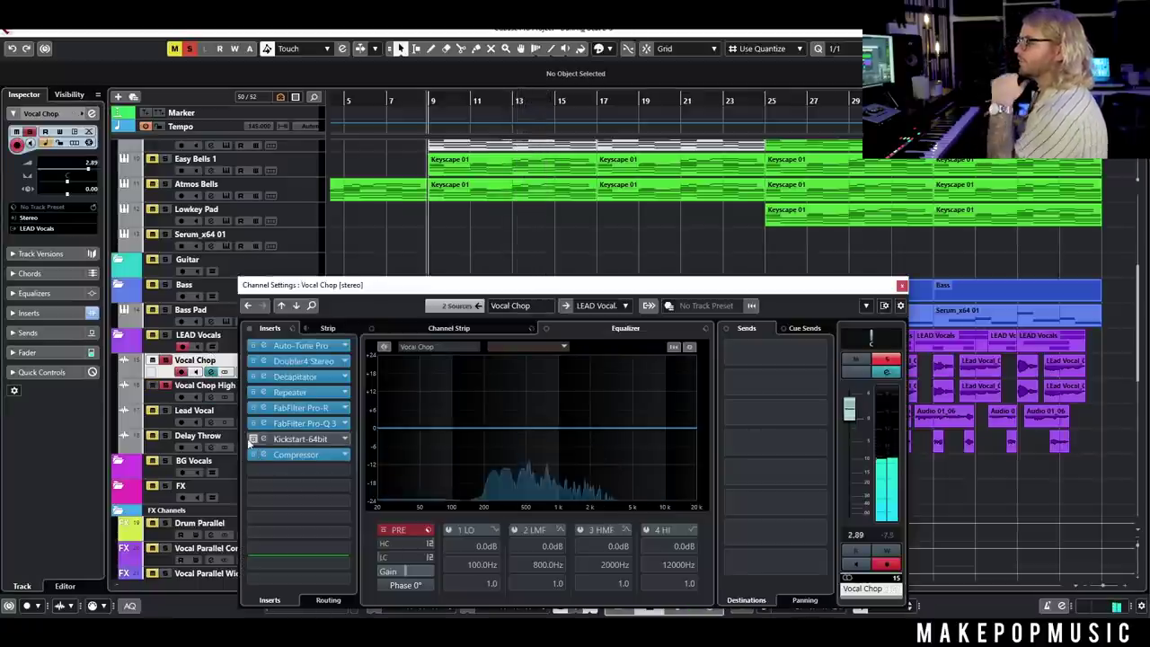
{"action": "left_click", "coordinate": [252, 456]}
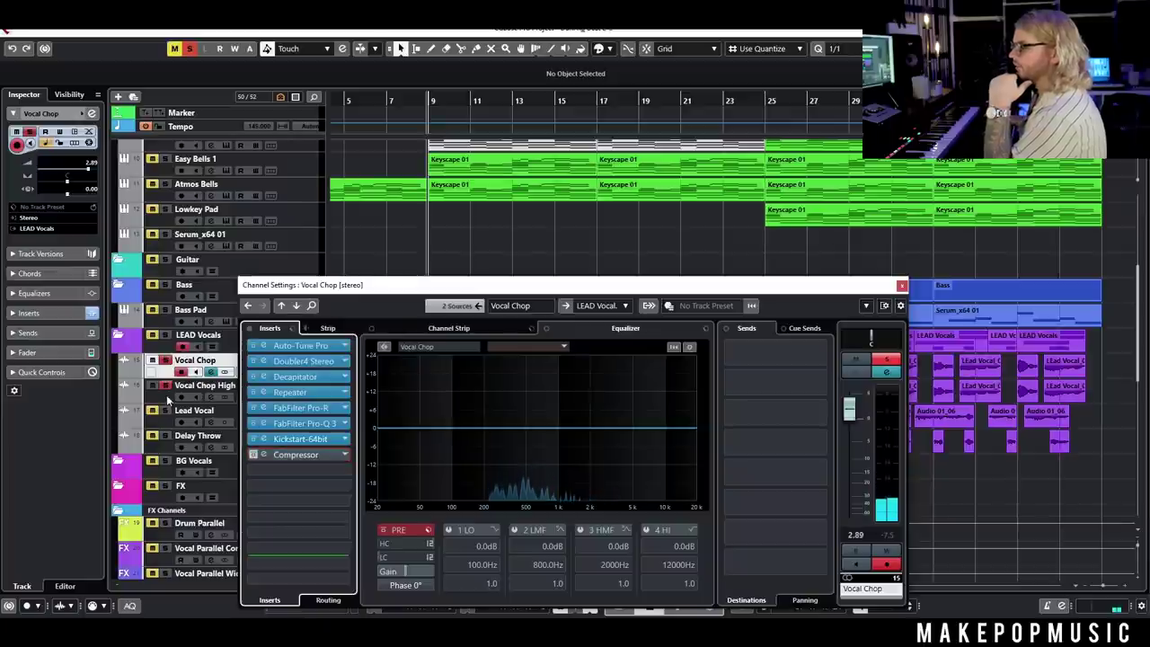
{"action": "key", "text": "Down"}
{"action": "left_click", "coordinate": [252, 440]}
{"action": "left_click", "coordinate": [253, 439]}
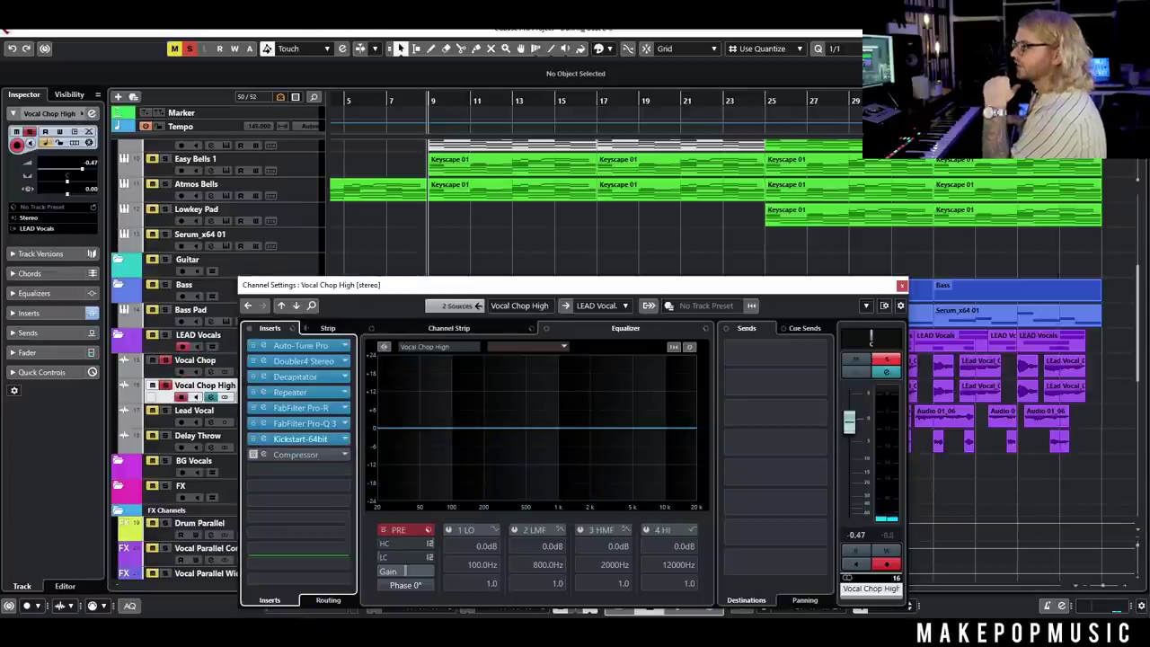
{"action": "left_click", "coordinate": [191, 48]}
{"action": "key", "text": "space"}
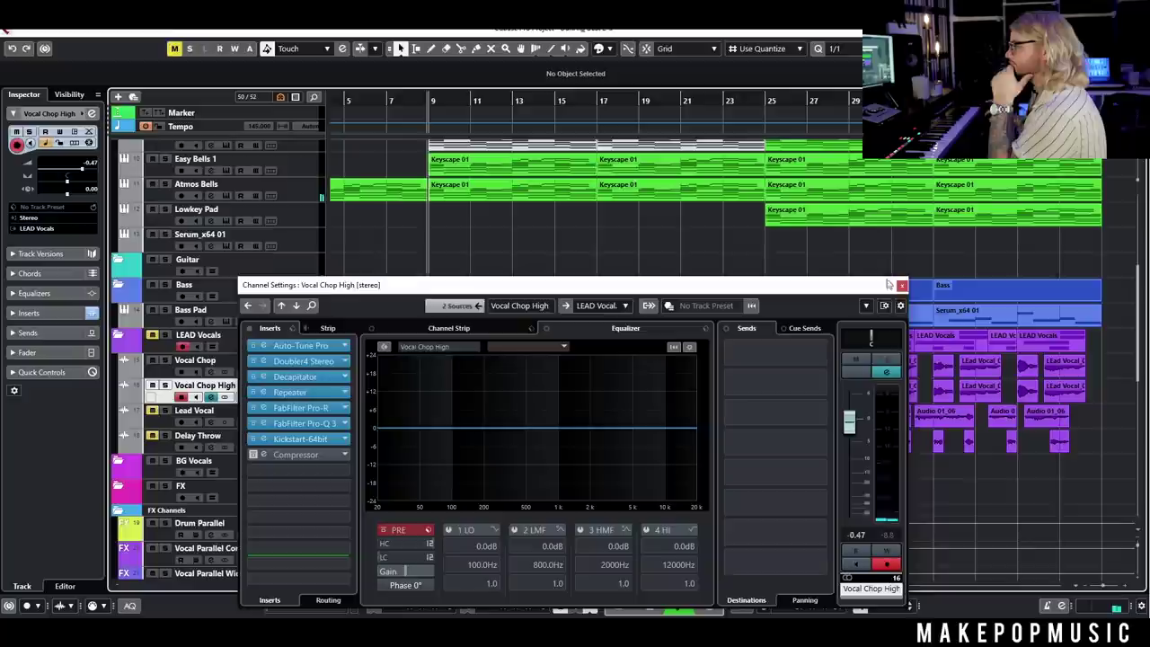
Step: Render all Vocal Chop and Vocal Chop High clips together as one event with channel settings, named Stacked Vocal Chop
{"action": "left_click", "coordinate": [901, 284]}
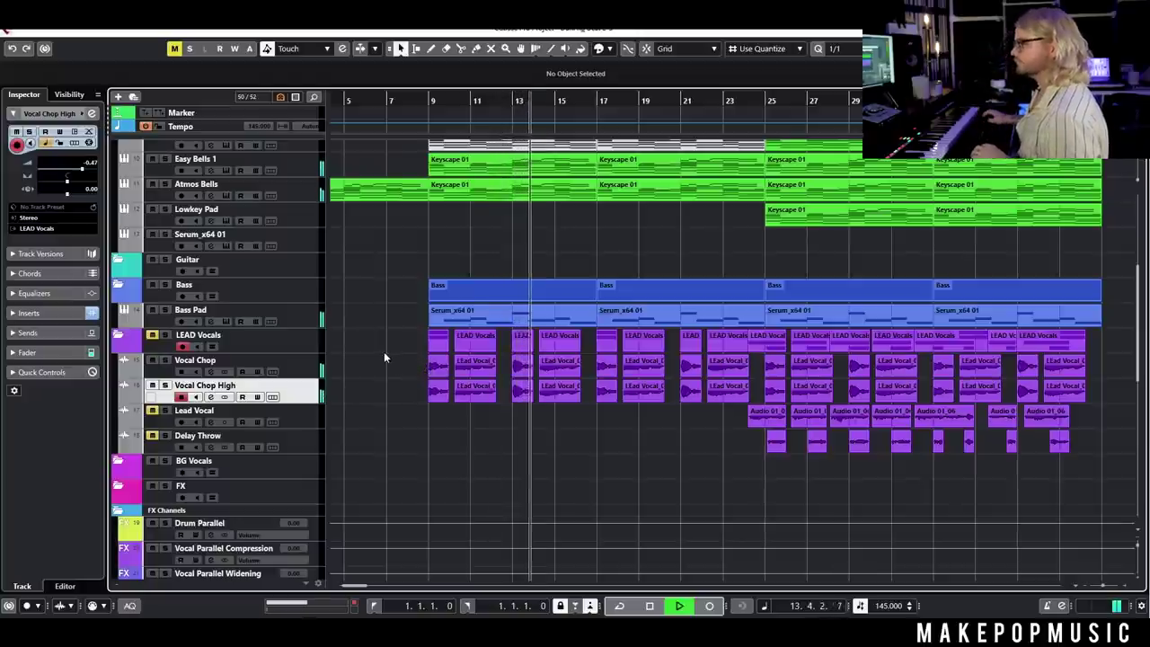
{"action": "key", "text": "space"}
{"action": "left_click_drag", "start_coordinate": [378, 359], "coordinate": [1083, 386]}
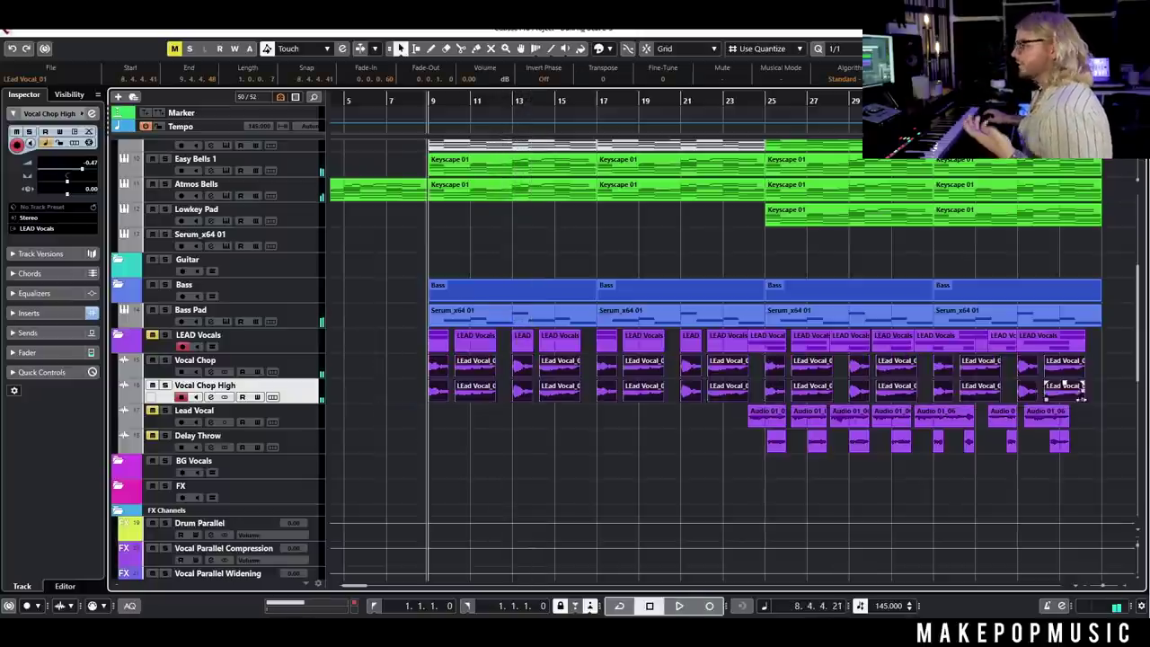
{"action": "left_click", "coordinate": [299, 371], "text": "ctrl"}
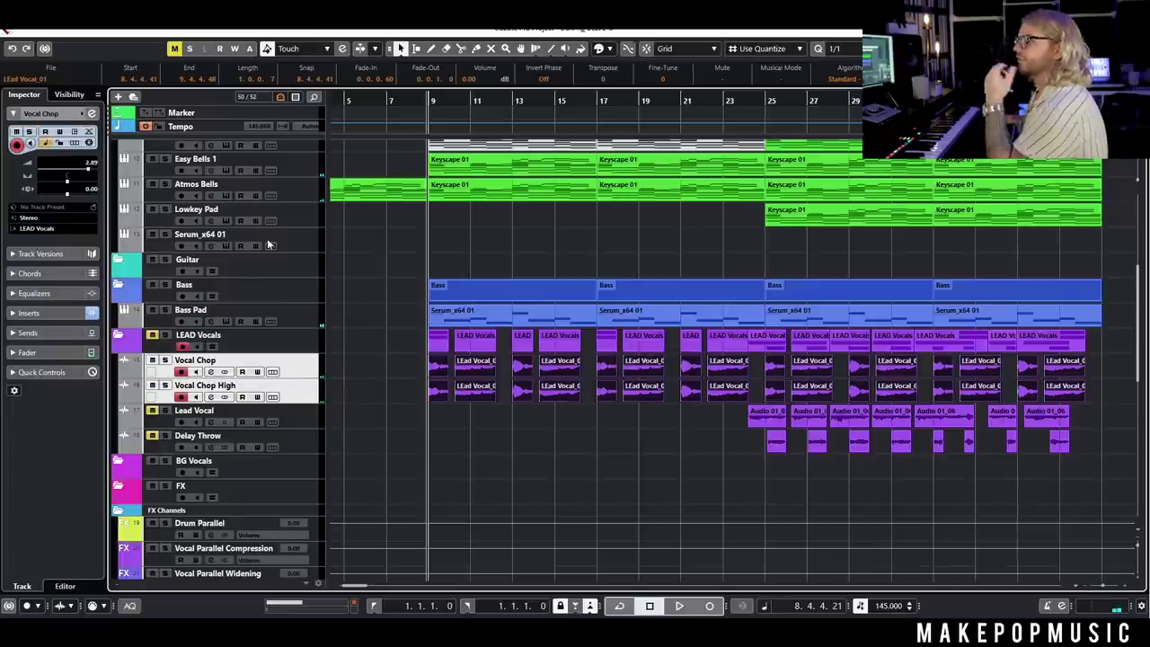
{"action": "left_click", "coordinate": [49, 12]}
{"action": "mouse_move", "coordinate": [125, 138]}
{"action": "left_click", "coordinate": [278, 147]}
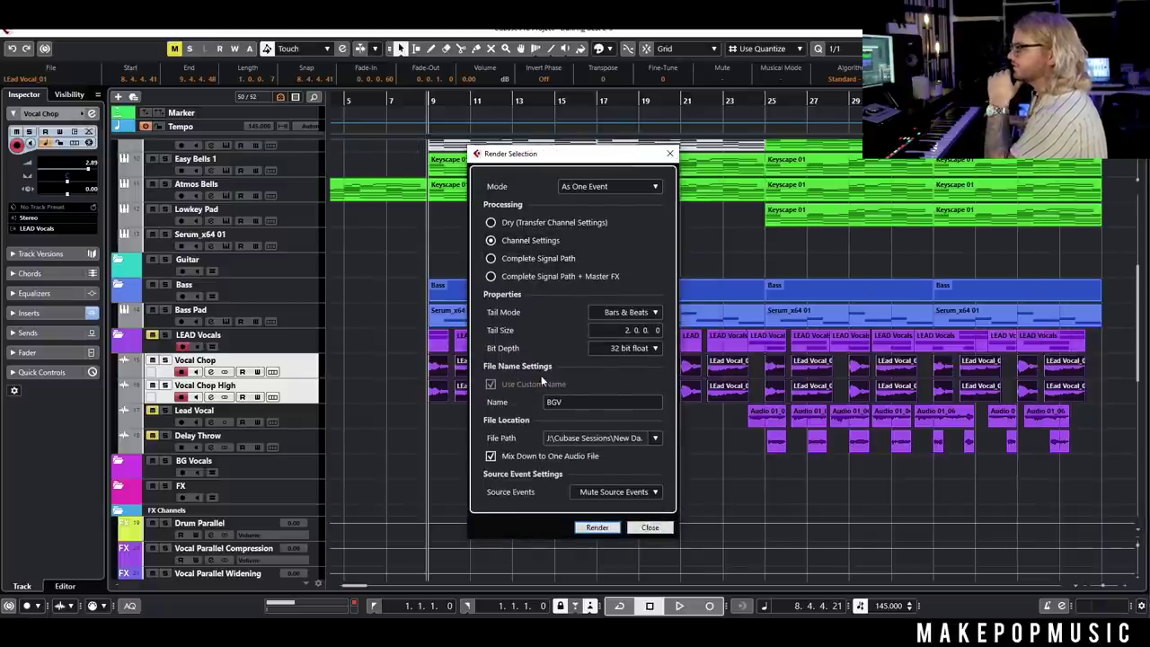
{"action": "left_click", "coordinate": [570, 401]}
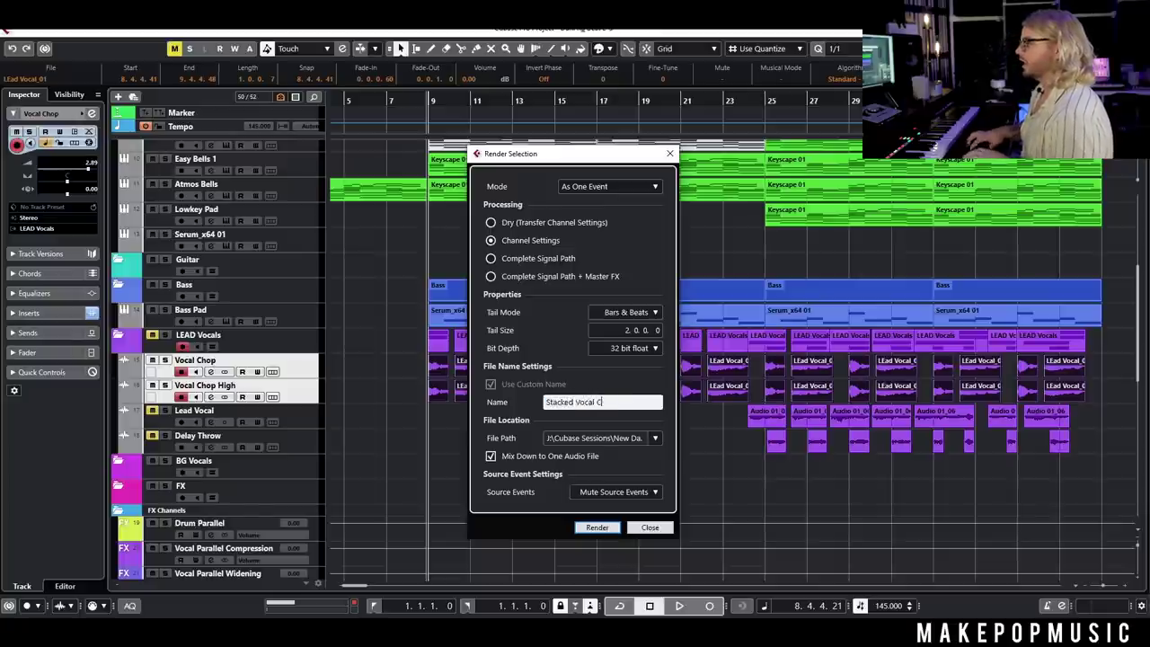
{"action": "left_click", "coordinate": [596, 529]}
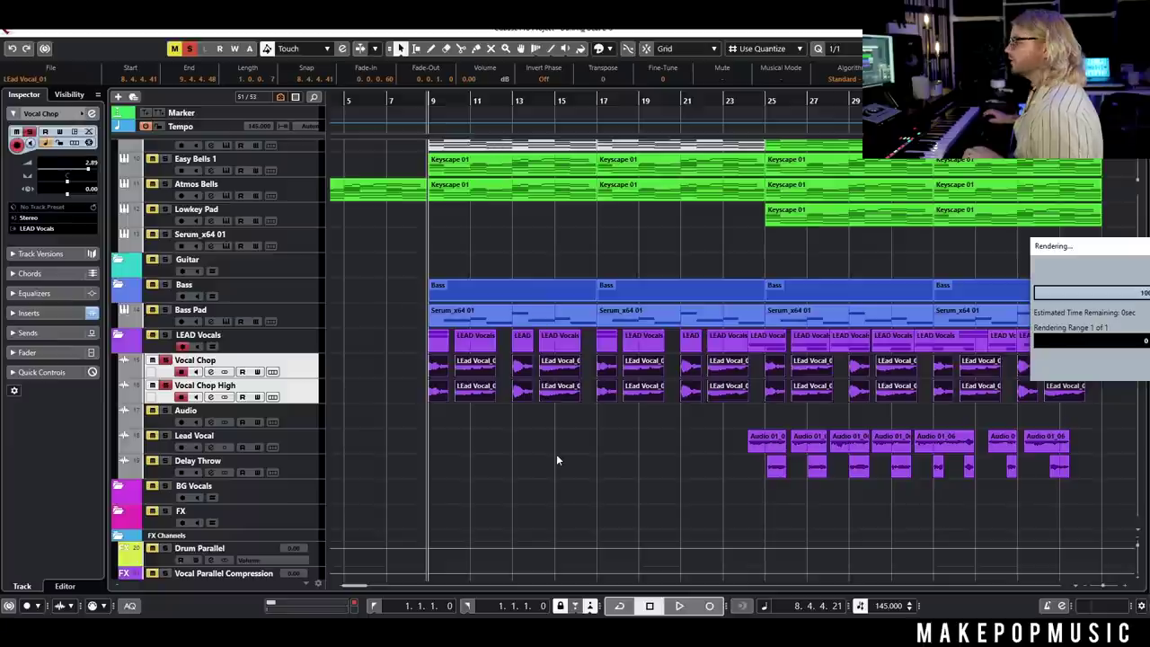
Step: Solo the rendered Stacked Vocal Chop track, route its output to the LEAD Vocals group and set its volume to -12.0 dB
{"action": "left_click", "coordinate": [166, 410]}
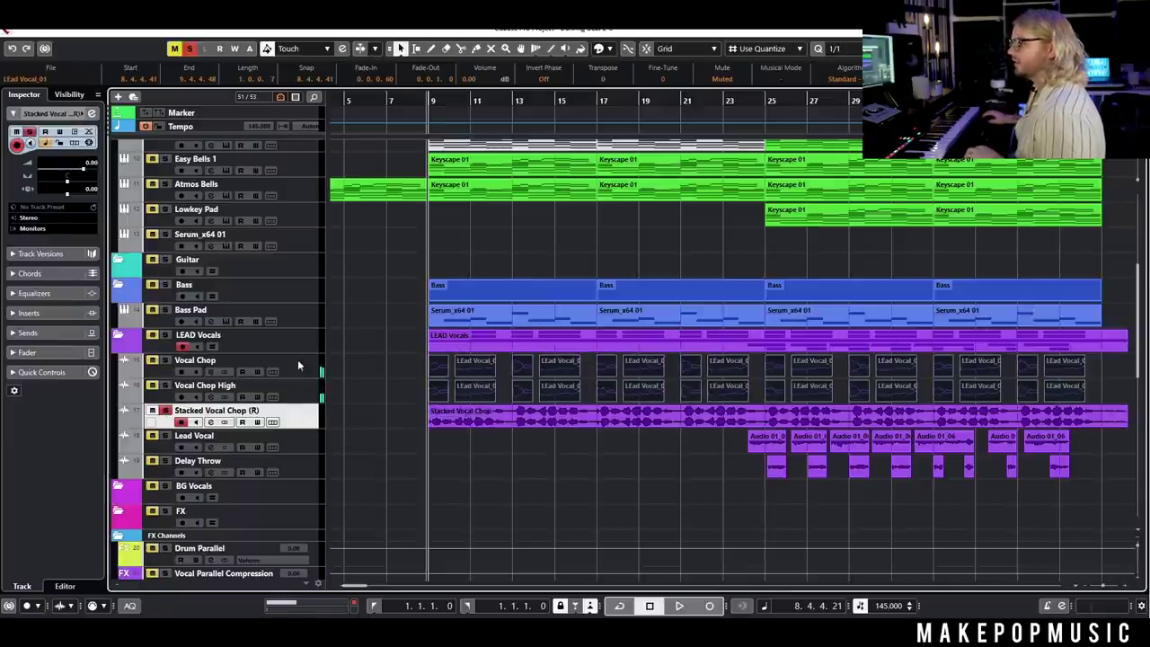
{"action": "left_click", "coordinate": [50, 227]}
{"action": "left_click", "coordinate": [39, 451]}
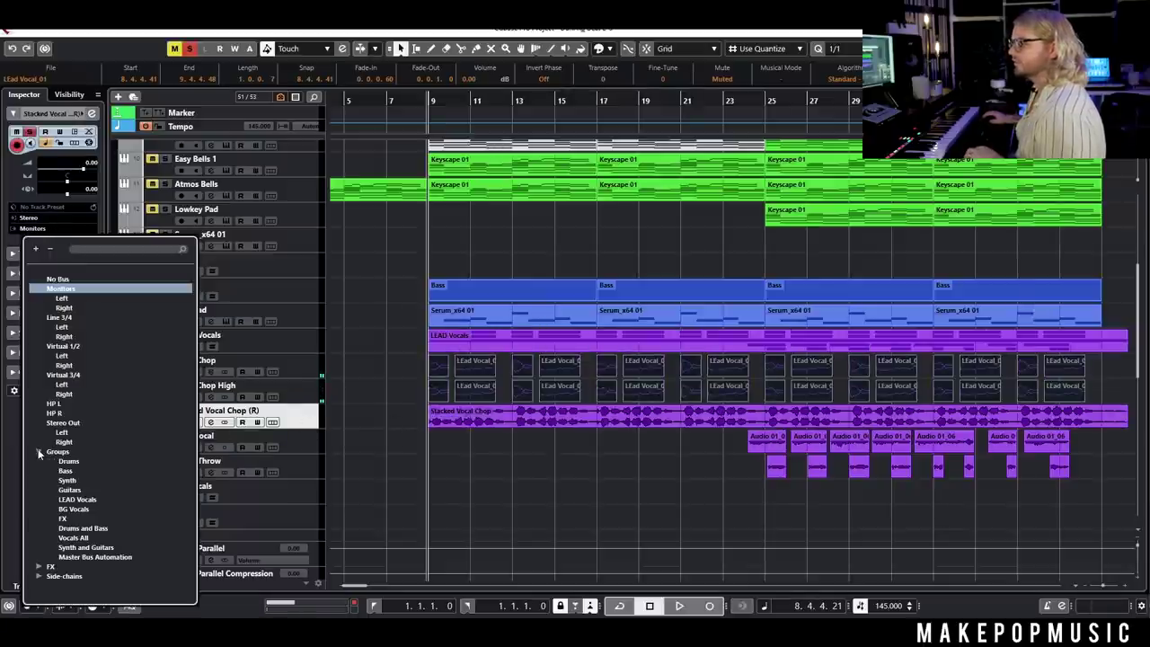
{"action": "left_click", "coordinate": [69, 499]}
{"action": "key", "text": "space"}
{"action": "left_click_drag", "start_coordinate": [82, 169], "coordinate": [61, 171]}
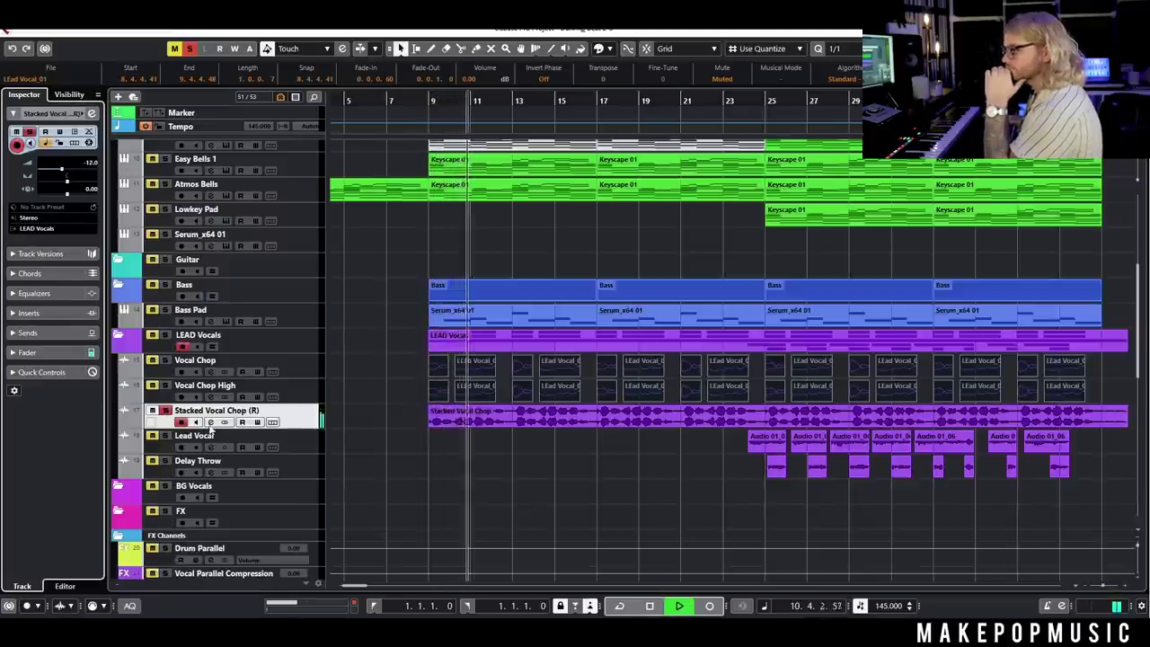
Step: Set the quantize grid to 1/4, cut the Stacked Vocal Chop clip at 12.3 and bar 13, and delete the piece between
{"action": "scroll", "coordinate": [530, 443], "scroll_direction": "up", "scroll_amount": 5}
{"action": "key", "text": "3"}
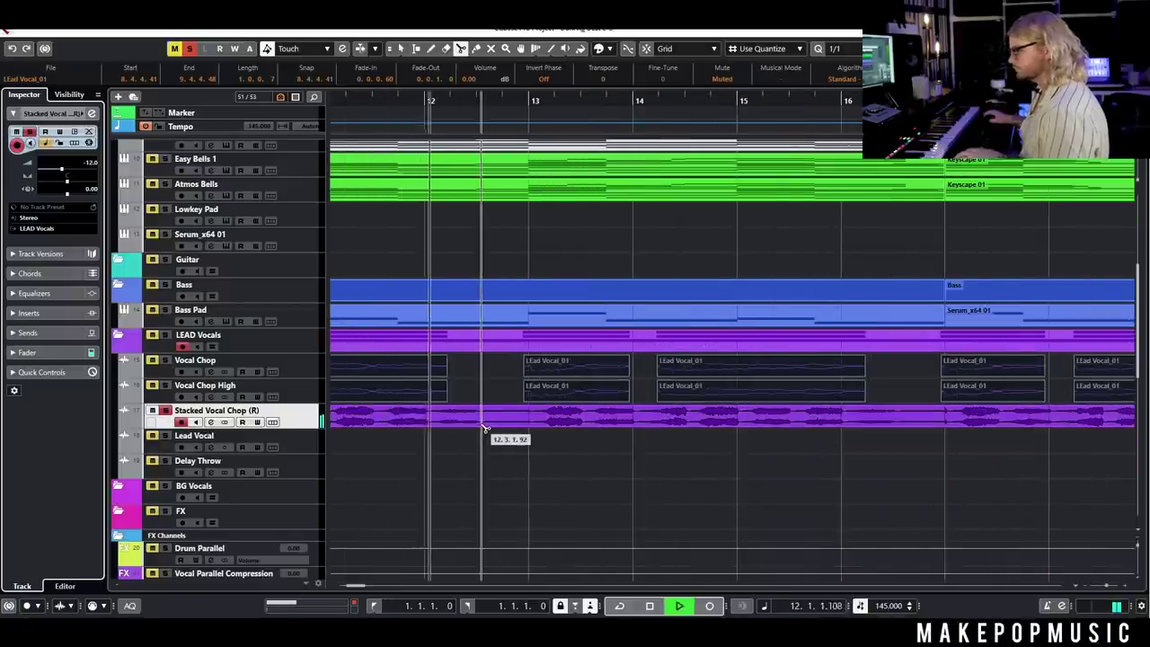
{"action": "key", "text": "space"}
{"action": "left_click", "coordinate": [834, 48]}
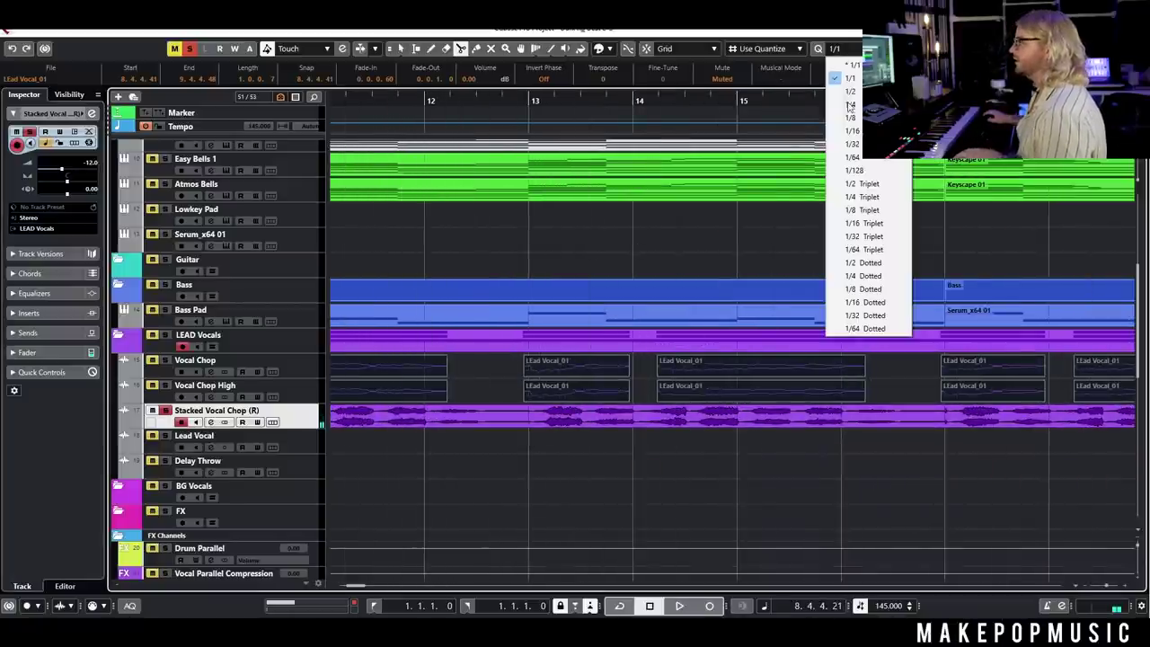
{"action": "left_click", "coordinate": [851, 105]}
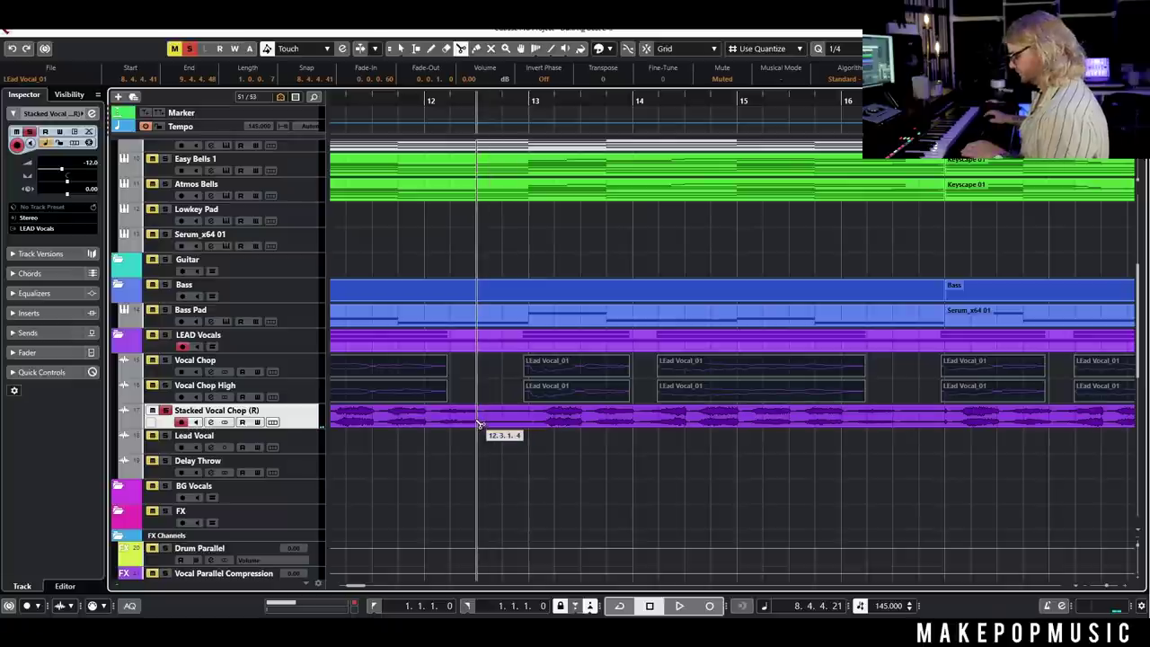
{"action": "left_click", "coordinate": [477, 425]}
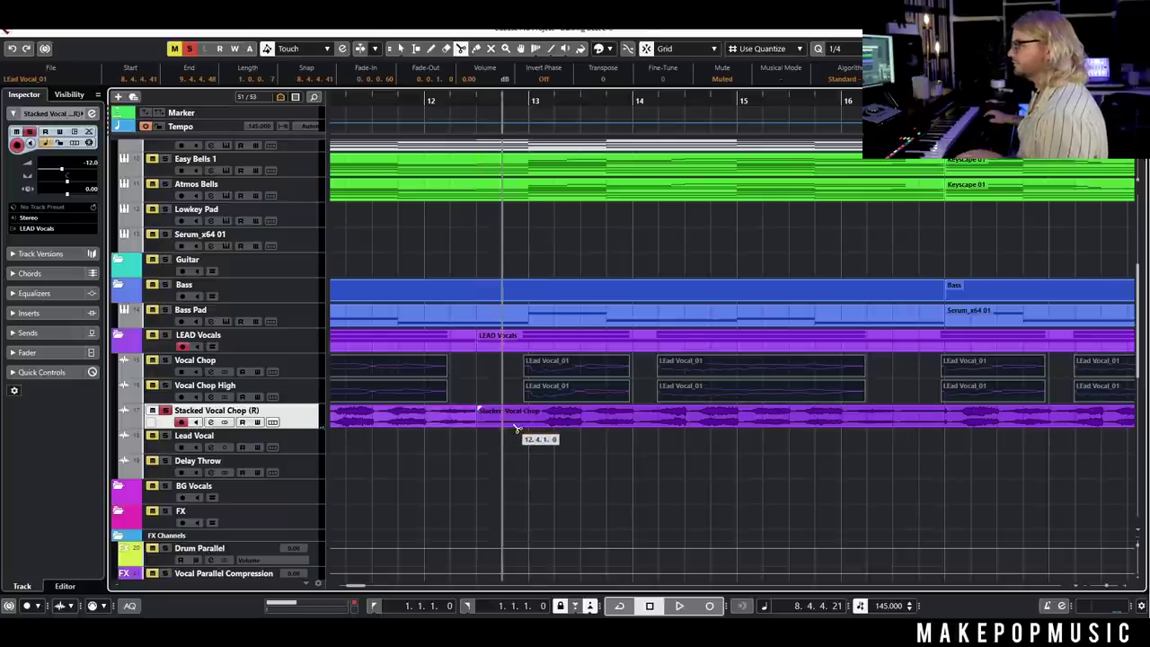
{"action": "left_click", "coordinate": [530, 425]}
{"action": "key", "text": "1"}
{"action": "left_click", "coordinate": [521, 417]}
{"action": "key", "text": "Delete"}
Step: Fade in the starts of both Stacked Vocal Chop clips, clear all solos and play the mix from bar 9
{"action": "left_click_drag", "start_coordinate": [530, 409], "coordinate": [545, 411]}
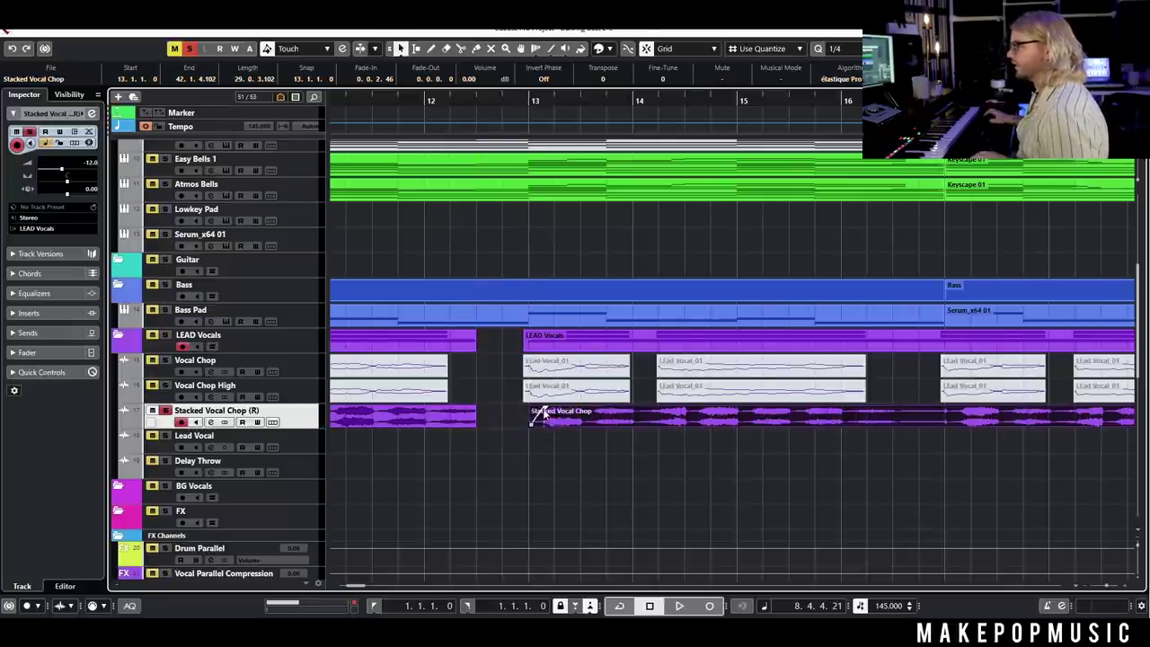
{"action": "scroll", "coordinate": [544, 411], "scroll_direction": "down", "scroll_amount": 4}
{"action": "left_click", "coordinate": [190, 50]}
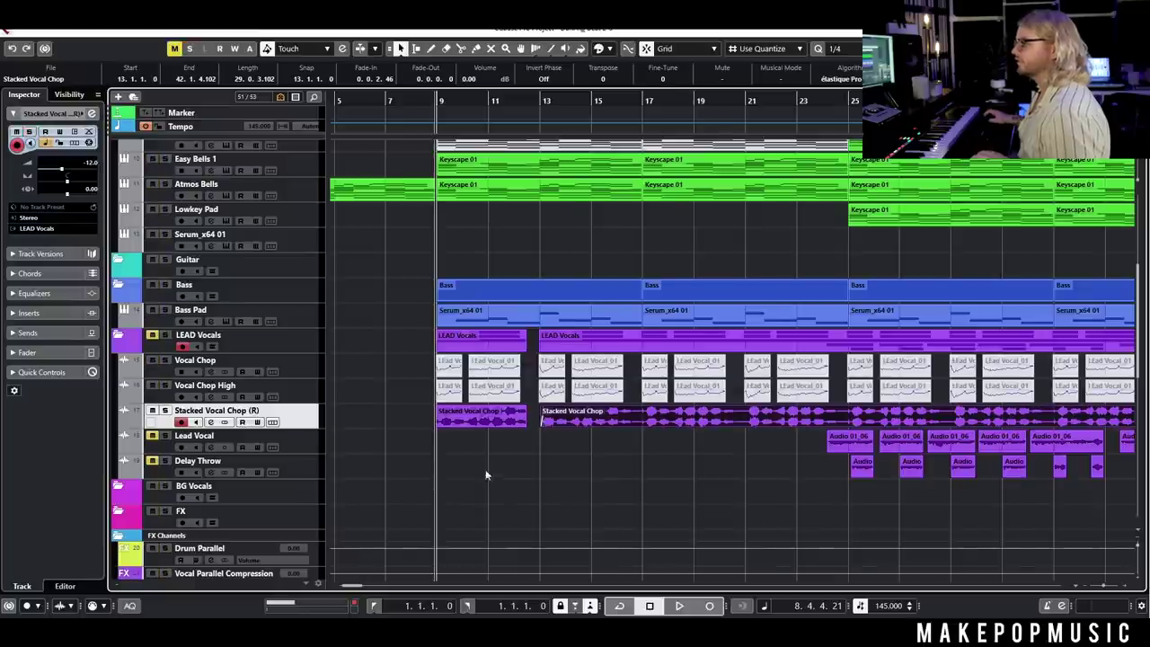
{"action": "scroll", "coordinate": [409, 430], "scroll_direction": "up", "scroll_amount": 4}
{"action": "mouse_move", "coordinate": [359, 426]}
{"action": "left_mouse_down"}
{"action": "mouse_move", "coordinate": [387, 427]}
{"action": "mouse_move", "coordinate": [392, 410]}
{"action": "mouse_move", "coordinate": [387, 425]}
{"action": "mouse_move", "coordinate": [370, 424]}
{"action": "left_mouse_up"}
{"action": "scroll", "coordinate": [534, 440], "scroll_direction": "down", "scroll_amount": 1, "text": "ctrl"}
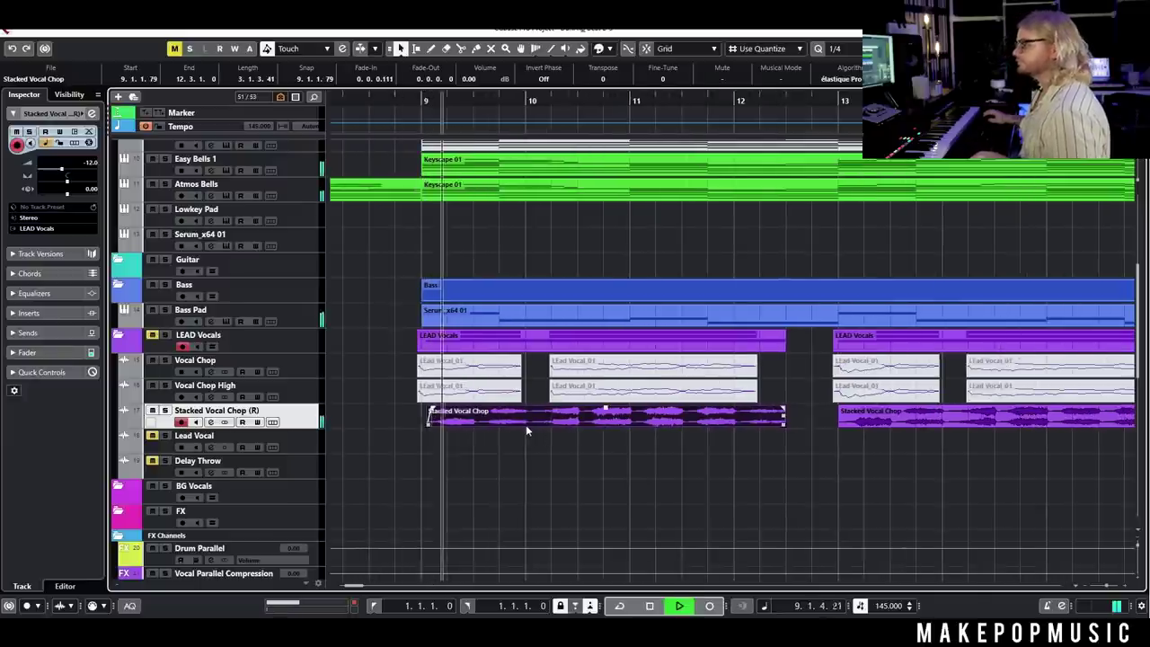
{"action": "scroll", "coordinate": [525, 424], "scroll_direction": "down", "scroll_amount": 1, "text": "ctrl"}
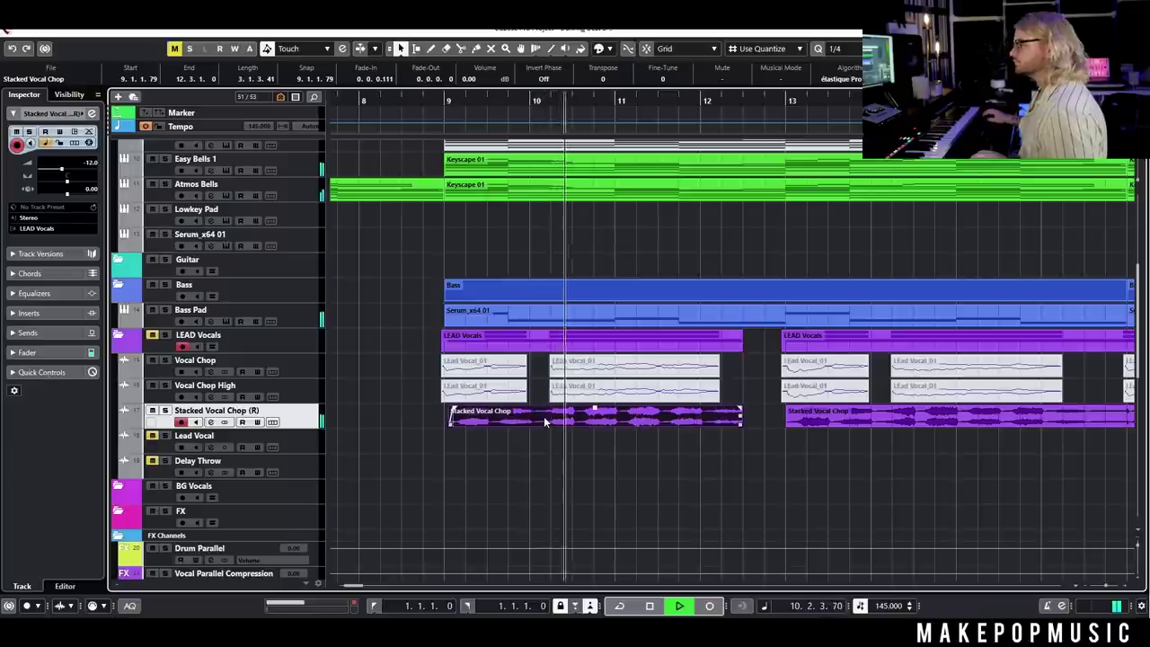
{"action": "scroll", "coordinate": [549, 425], "scroll_direction": "down", "scroll_amount": 2, "text": "ctrl"}
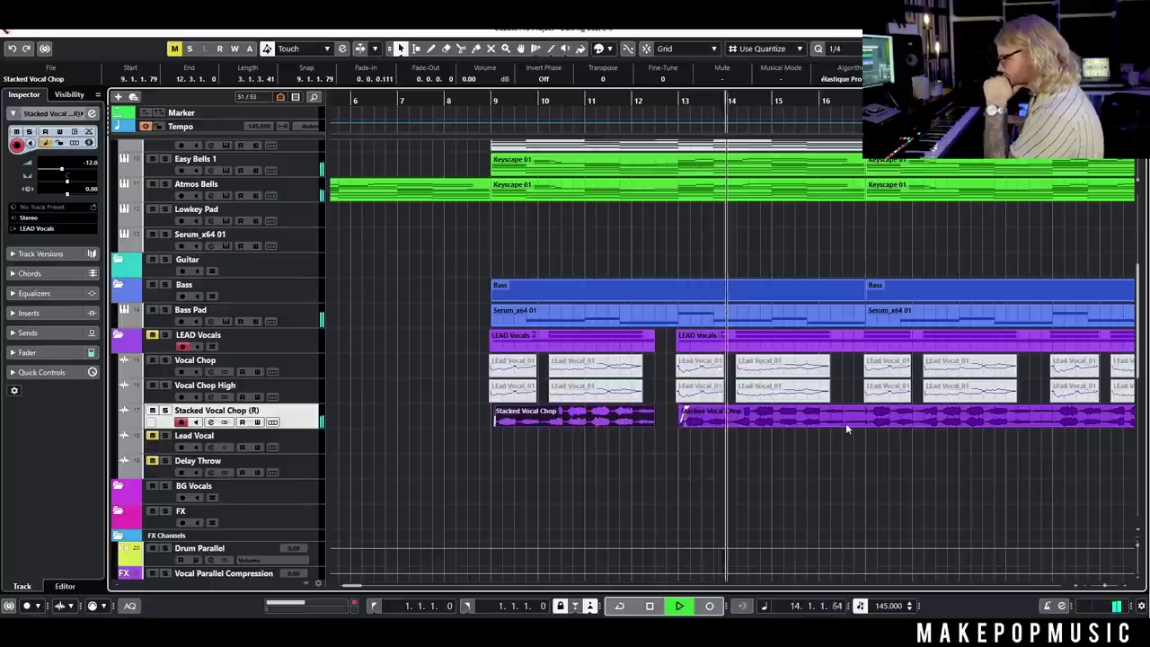
Step: Cut the second Stacked Vocal Chop clip at bar 16 and just after bar 17, and delete the piece between
{"action": "key", "text": "3"}
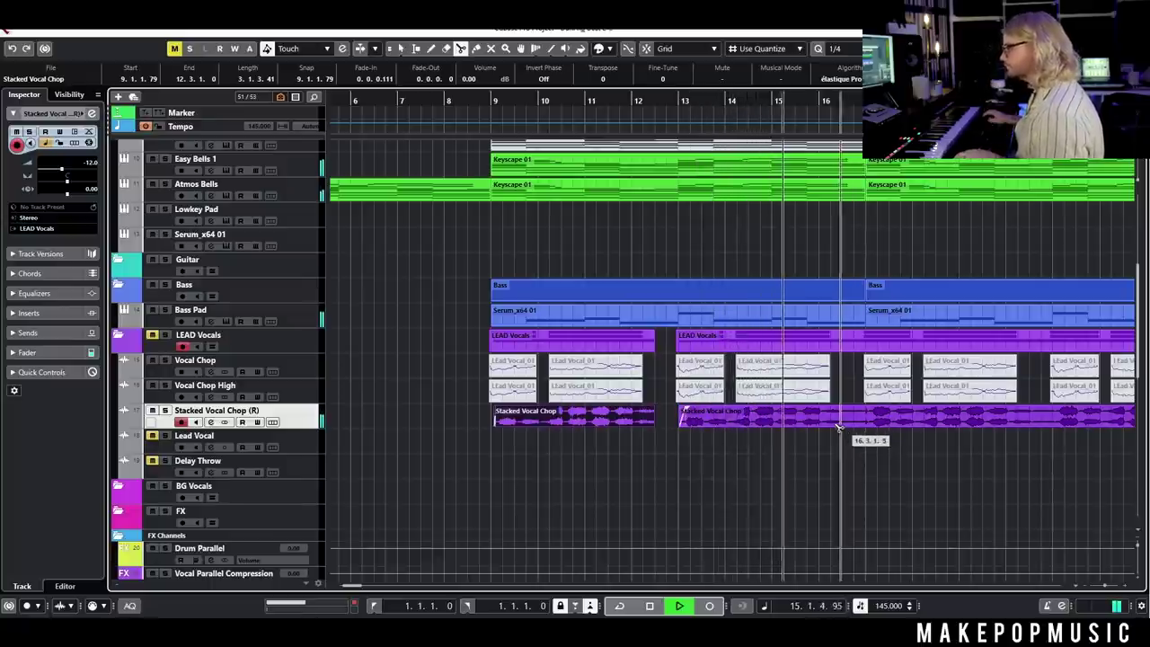
{"action": "key", "text": "space"}
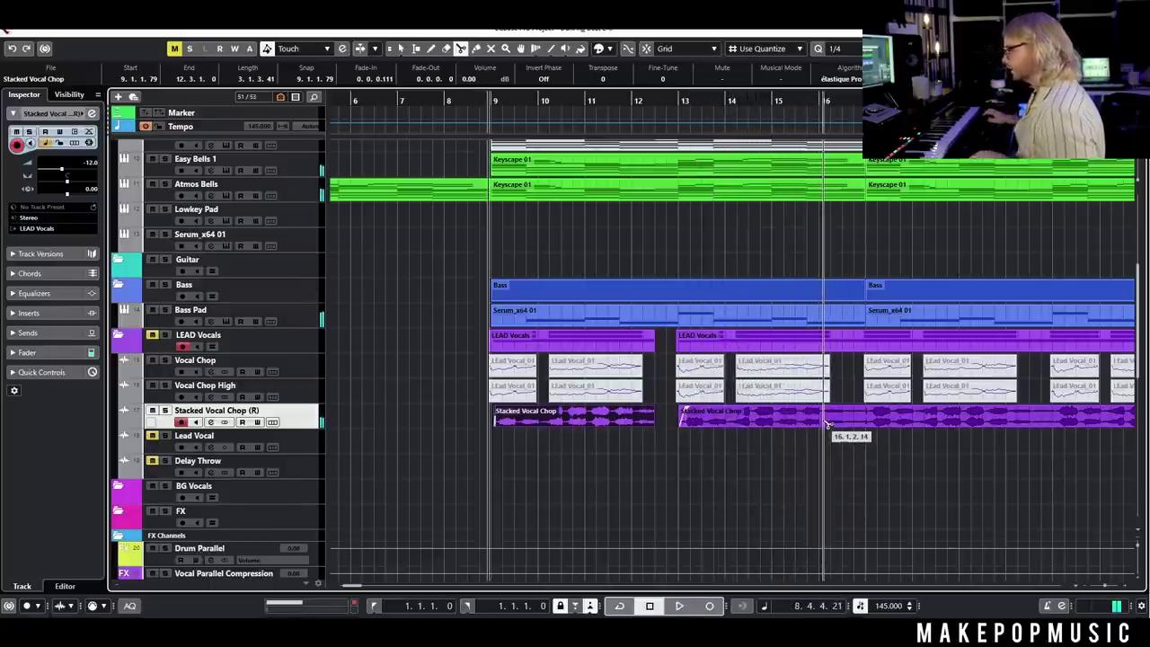
{"action": "scroll", "coordinate": [825, 425], "scroll_direction": "up", "scroll_amount": 3}
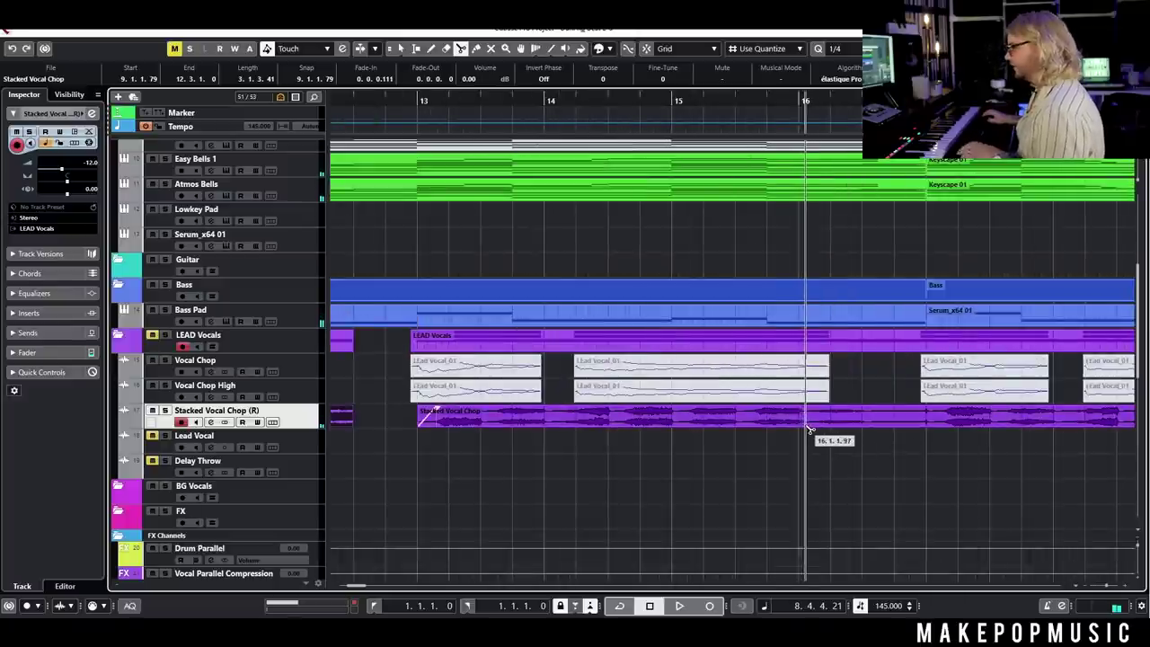
{"action": "left_click", "coordinate": [802, 421]}
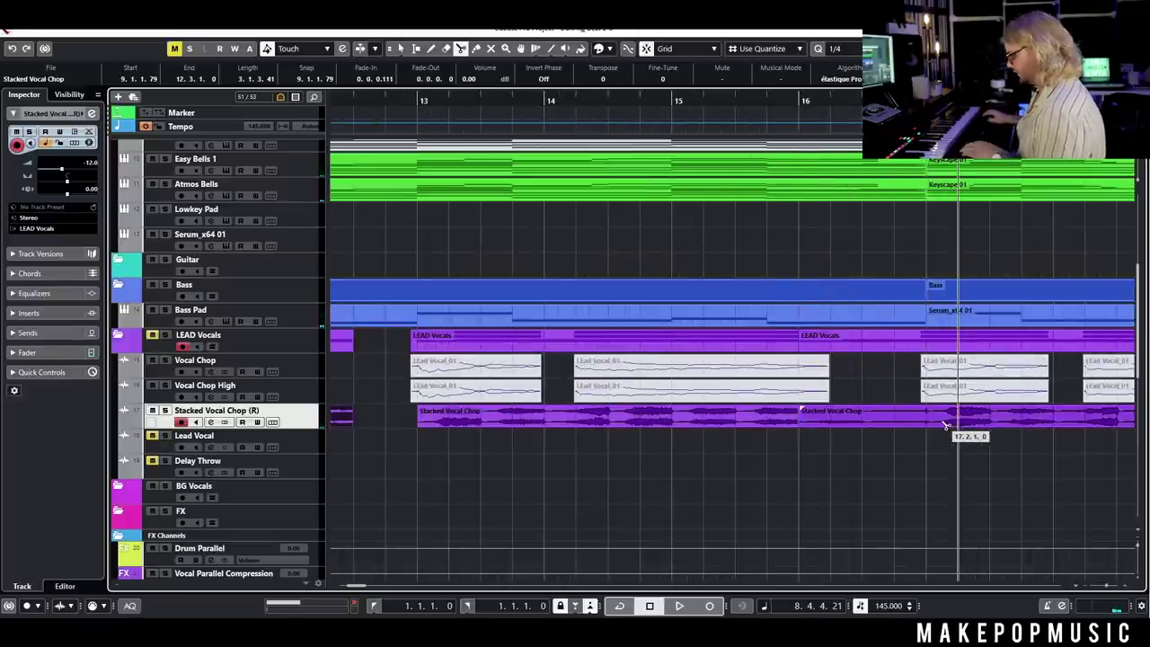
{"action": "left_click", "coordinate": [939, 421]}
{"action": "key", "text": "1"}
{"action": "left_click", "coordinate": [914, 422]}
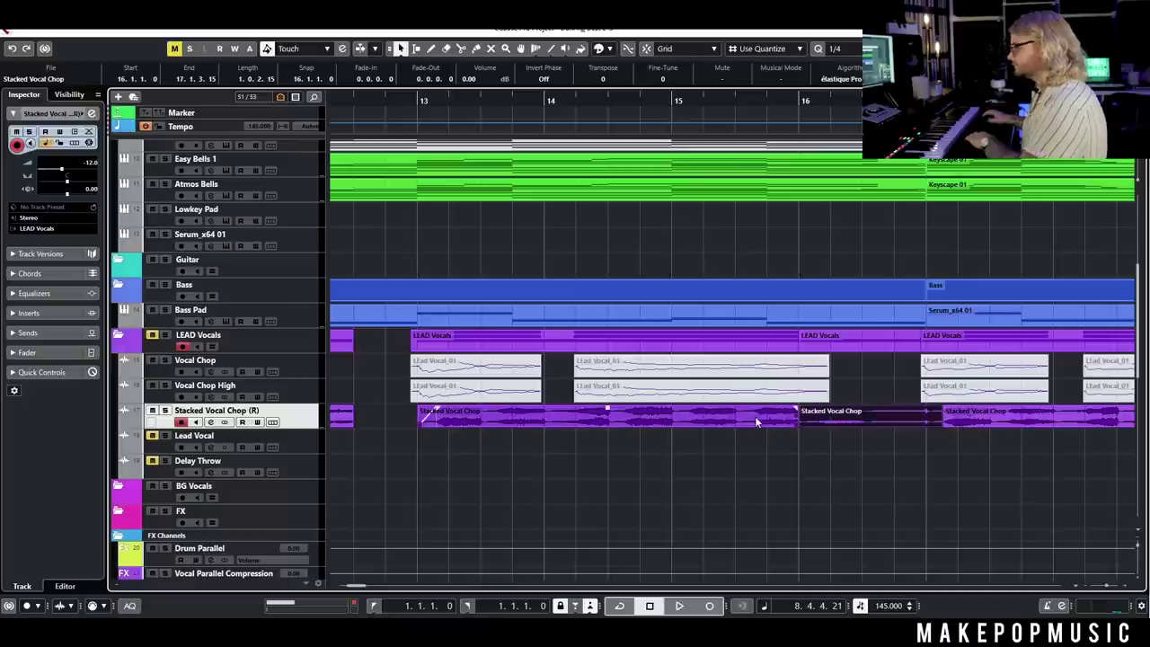
{"action": "key", "text": "Delete"}
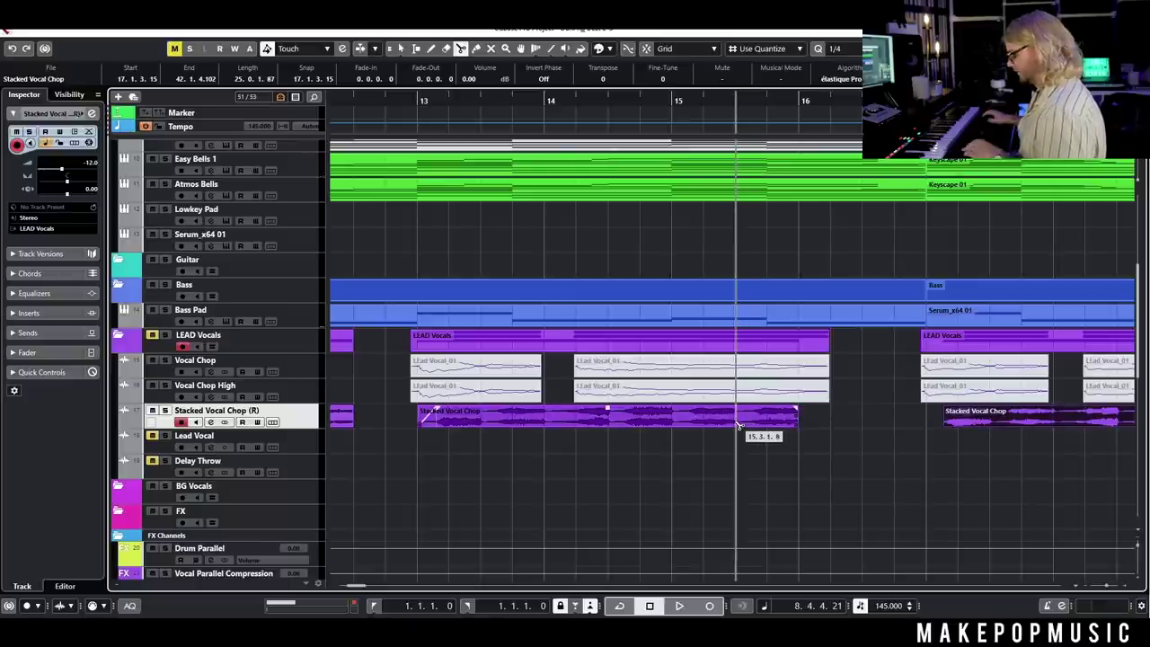
Step: Split the Stacked Vocal Chop clip at 15.3, copy its last half bar to bar 16 and play the result
{"action": "left_click", "coordinate": [734, 422]}
{"action": "key", "text": "1"}
{"action": "left_click", "coordinate": [792, 105]}
{"action": "key", "text": "ctrl+v"}
{"action": "left_click_drag", "start_coordinate": [745, 104], "coordinate": [586, 117]}
{"action": "key", "text": "space"}
{"action": "scroll", "coordinate": [770, 413], "scroll_direction": "down", "scroll_amount": 3}
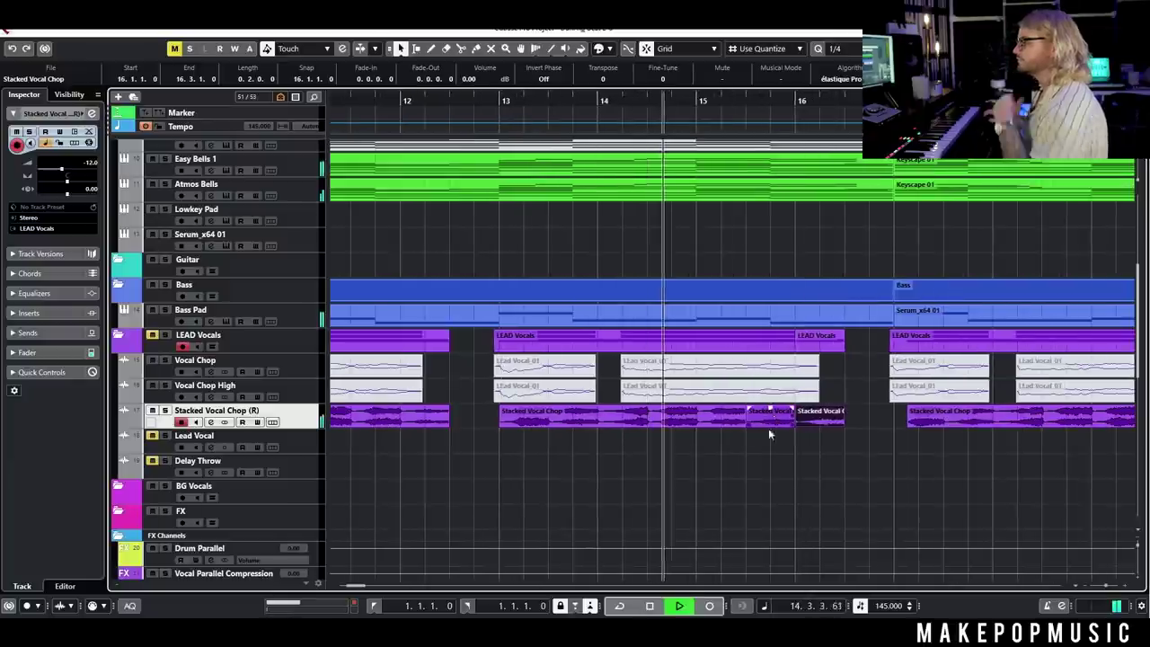
{"action": "left_click", "coordinate": [781, 460]}
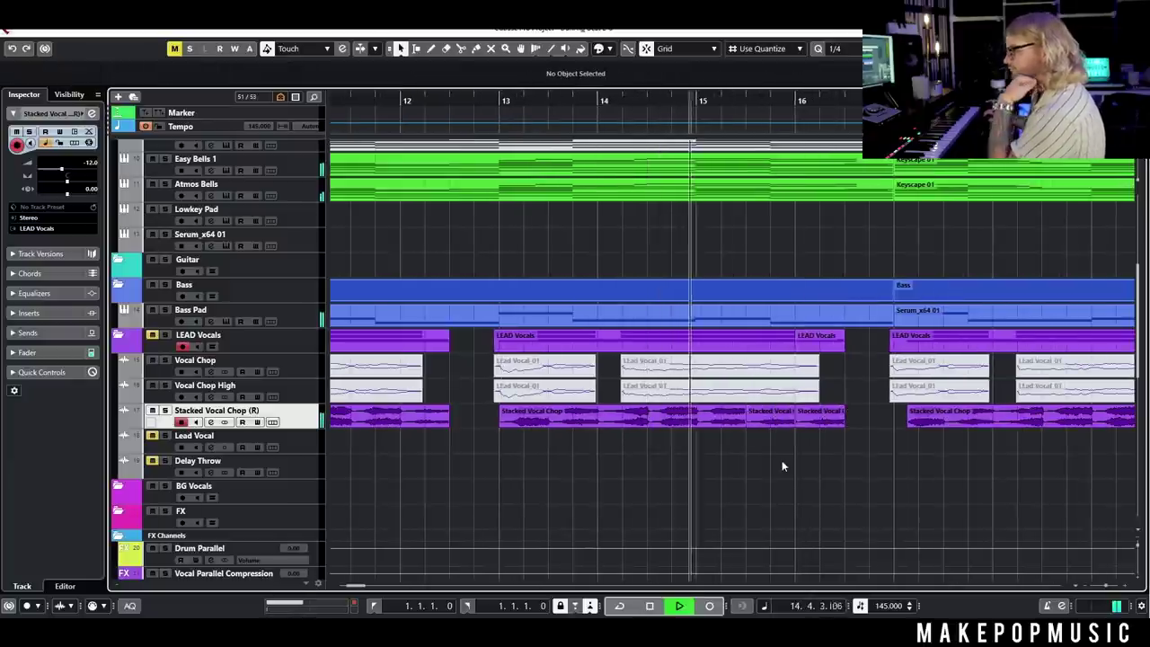
Step: Copy the half-bar chop at bar 16 to 16.3 and transpose the copy by -12
{"action": "left_click", "coordinate": [822, 420]}
{"action": "key", "text": "space"}
{"action": "left_click_drag", "start_coordinate": [689, 419], "coordinate": [886, 422]}
{"action": "left_click", "coordinate": [822, 422]}
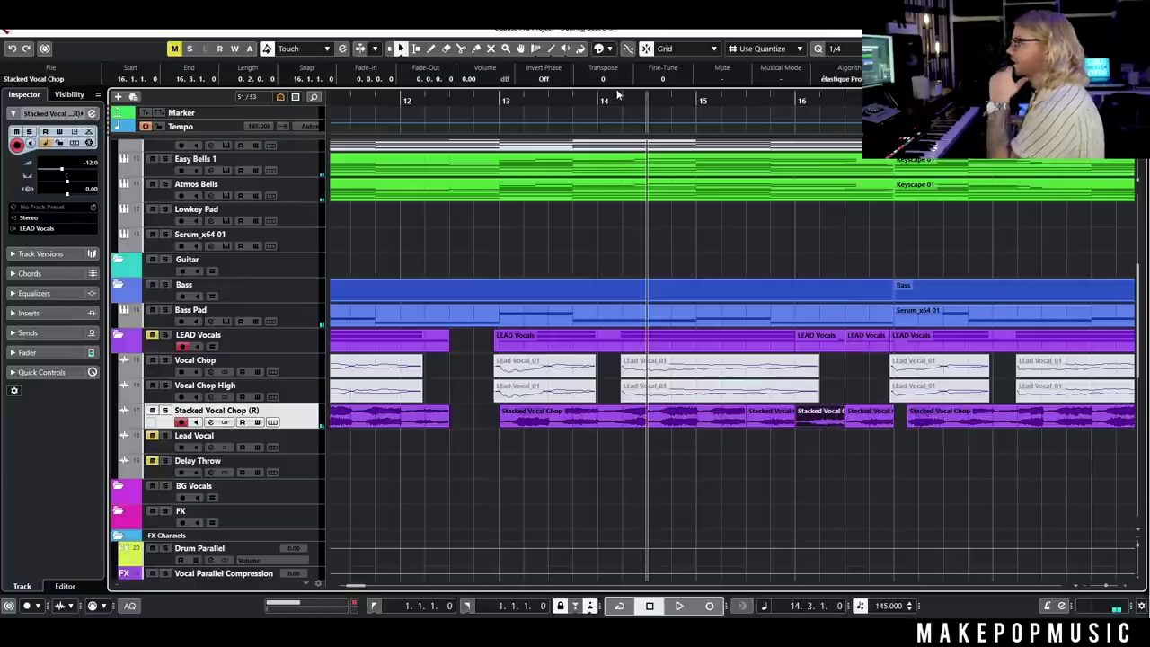
{"action": "scroll", "coordinate": [619, 60], "scroll_direction": "up", "scroll_amount": 1}
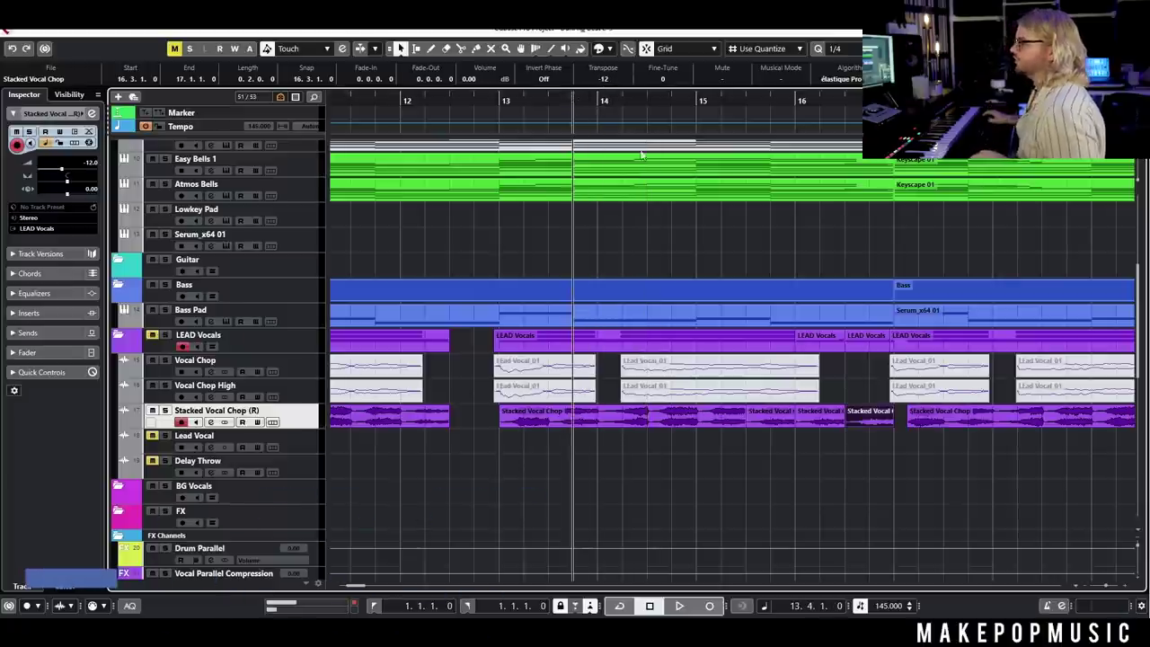
Step: Play back the repeated chops and extend the start of the following Stacked Vocal Chop clip back to bar 17
{"action": "scroll", "coordinate": [731, 288], "scroll_direction": "down", "scroll_amount": 5}
{"action": "scroll", "coordinate": [731, 289], "scroll_direction": "up", "scroll_amount": 5}
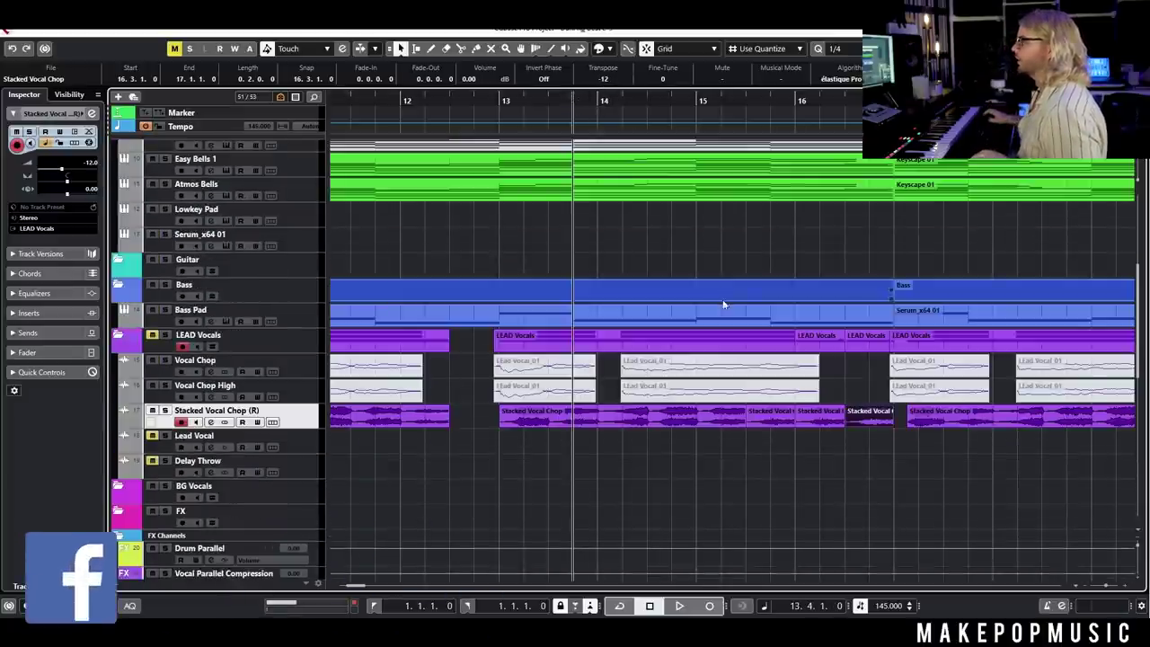
{"action": "scroll", "coordinate": [743, 270], "scroll_direction": "down", "scroll_amount": 3}
{"action": "key", "text": "space"}
{"action": "left_click_drag", "start_coordinate": [723, 353], "coordinate": [847, 333]}
{"action": "left_click", "coordinate": [744, 403]}
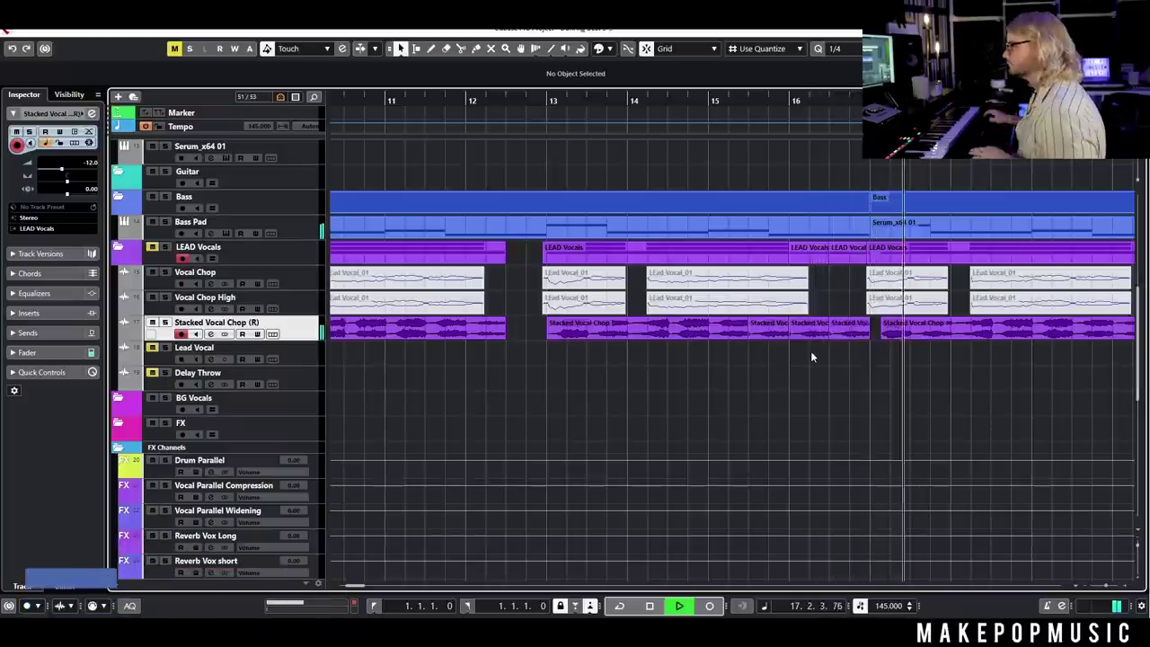
{"action": "key", "text": "space"}
{"action": "left_click_drag", "start_coordinate": [882, 331], "coordinate": [877, 337]}
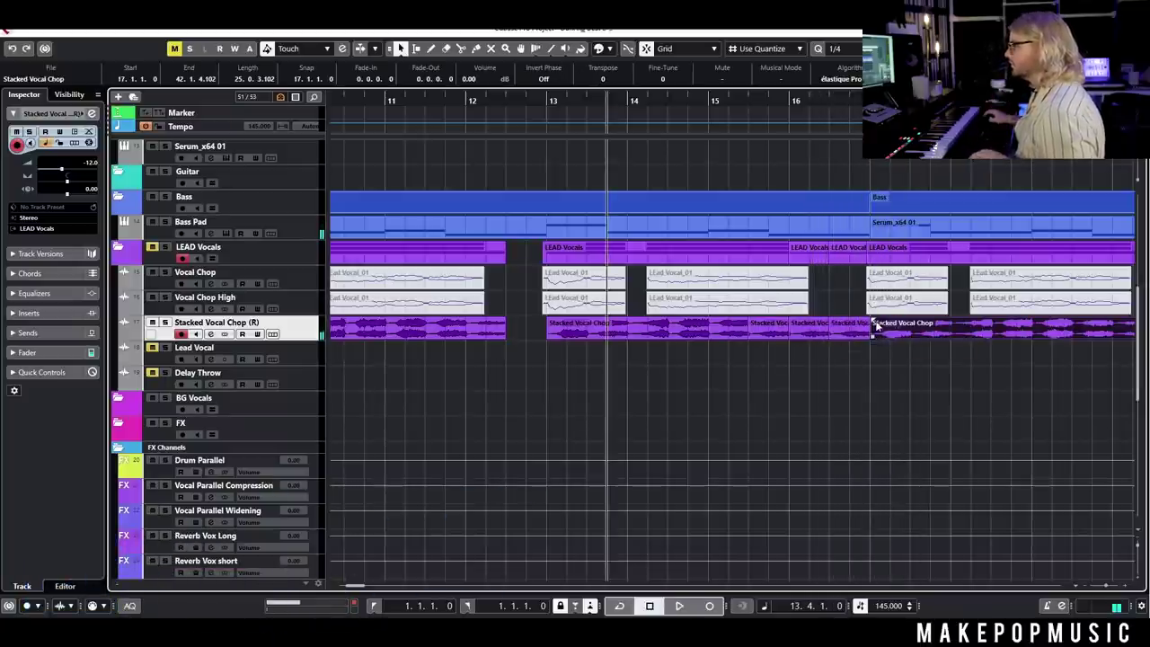
{"action": "key", "text": "g"}
{"action": "key", "text": "g"}
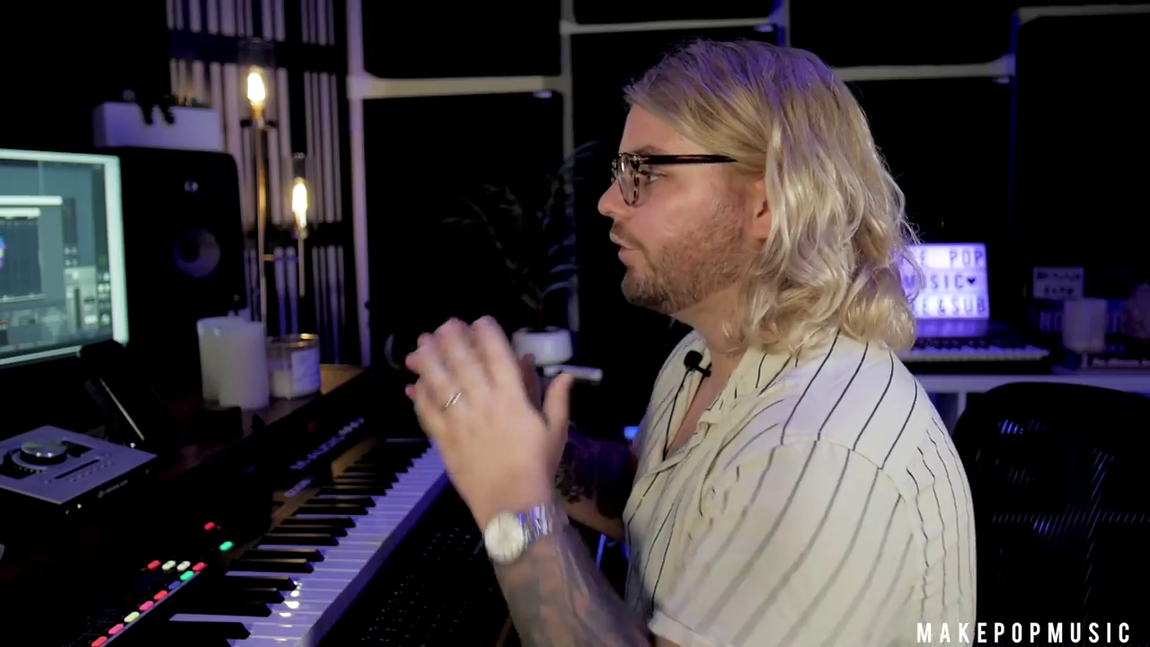